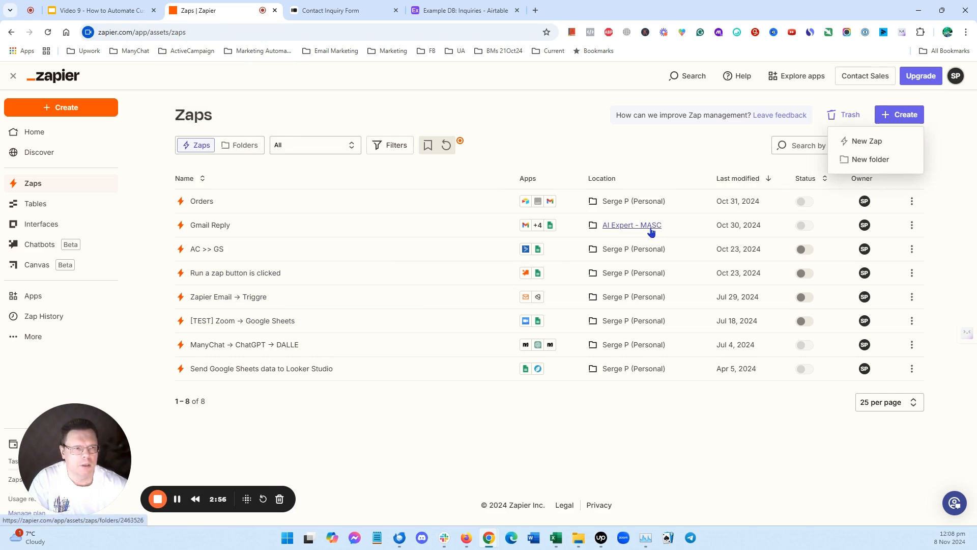
- Create a new Zap and rename it "TypeForm >> Airtable"
click(867, 141)
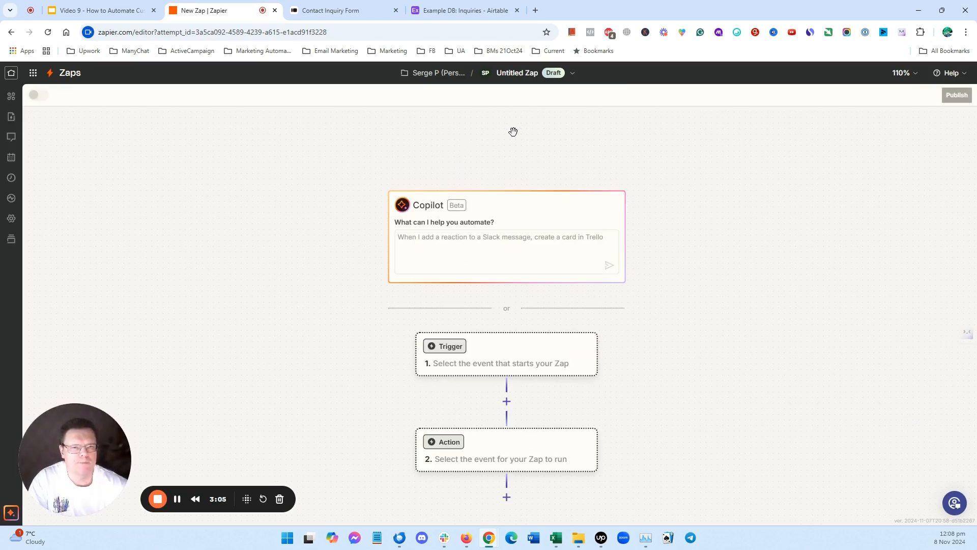
click(511, 81)
click(480, 98)
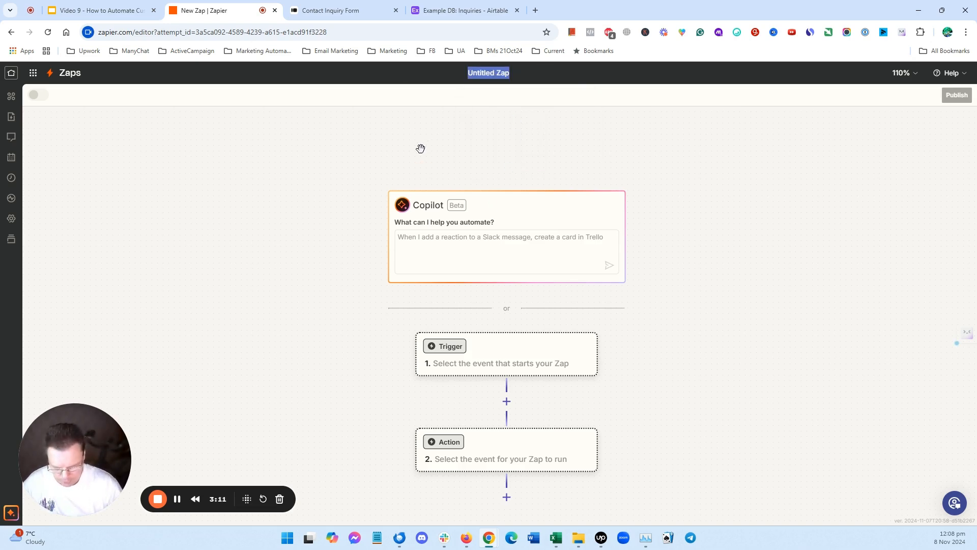
text(Type)
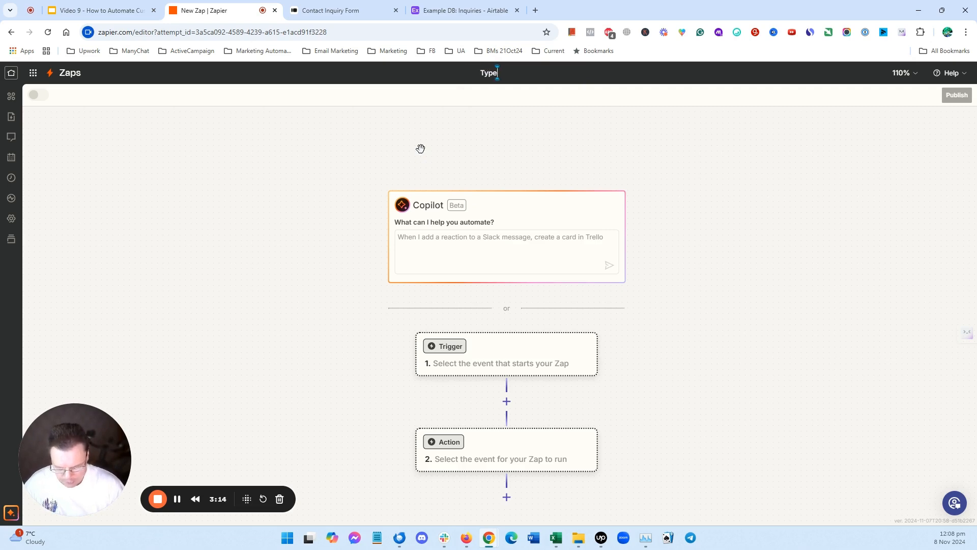
text(For)
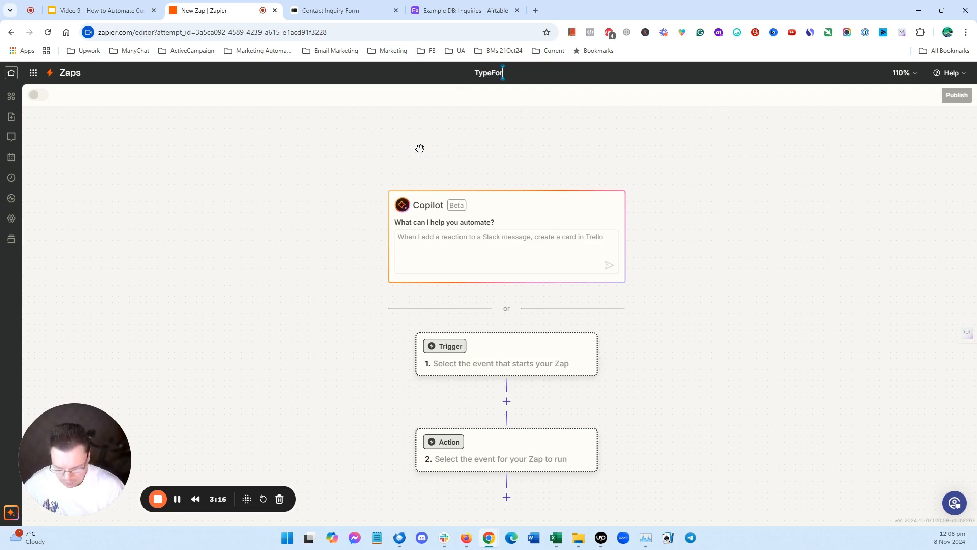
text(m)
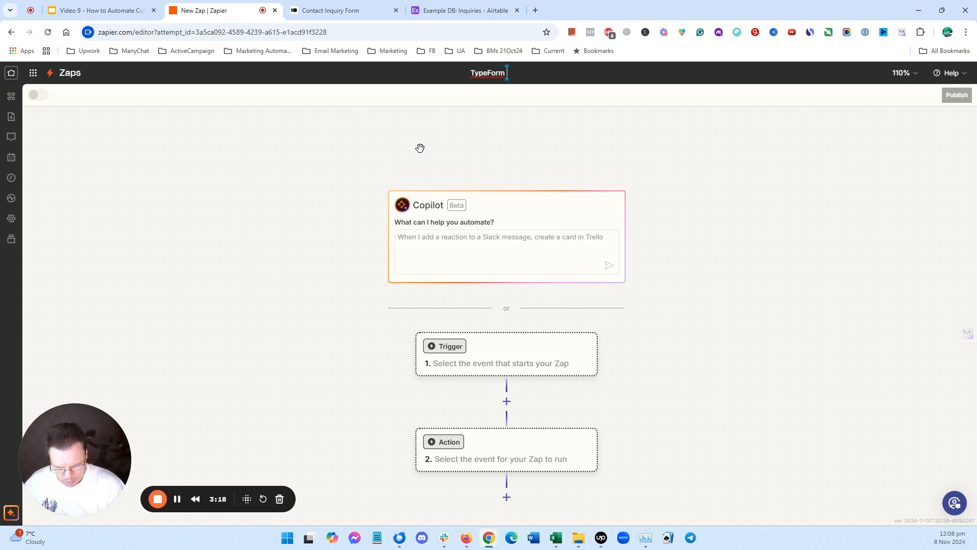
text( >>)
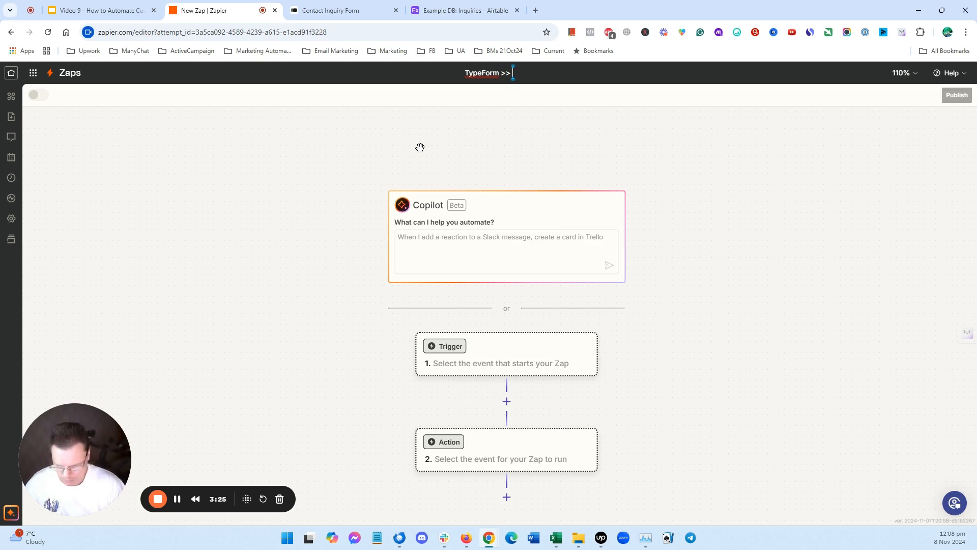
text( Airtab)
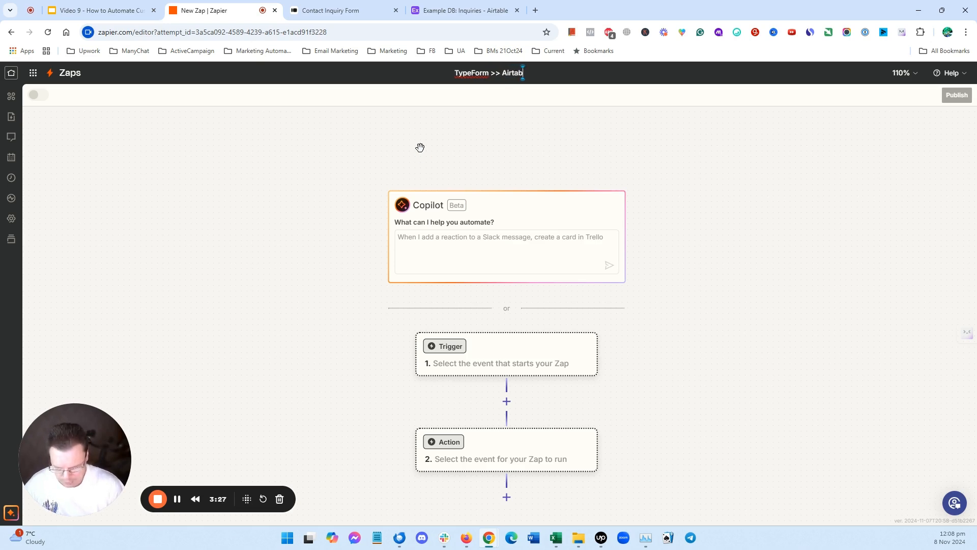
text(le)
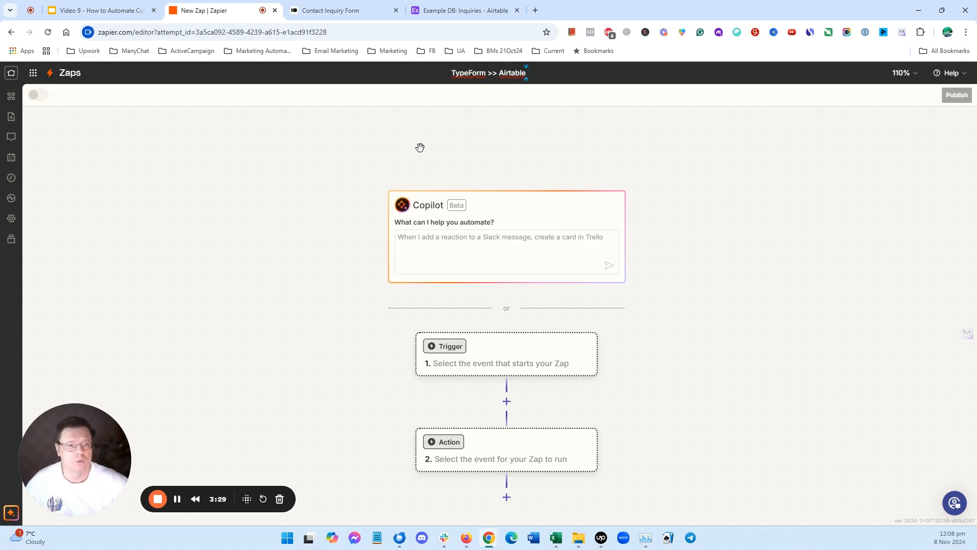
key(Return)
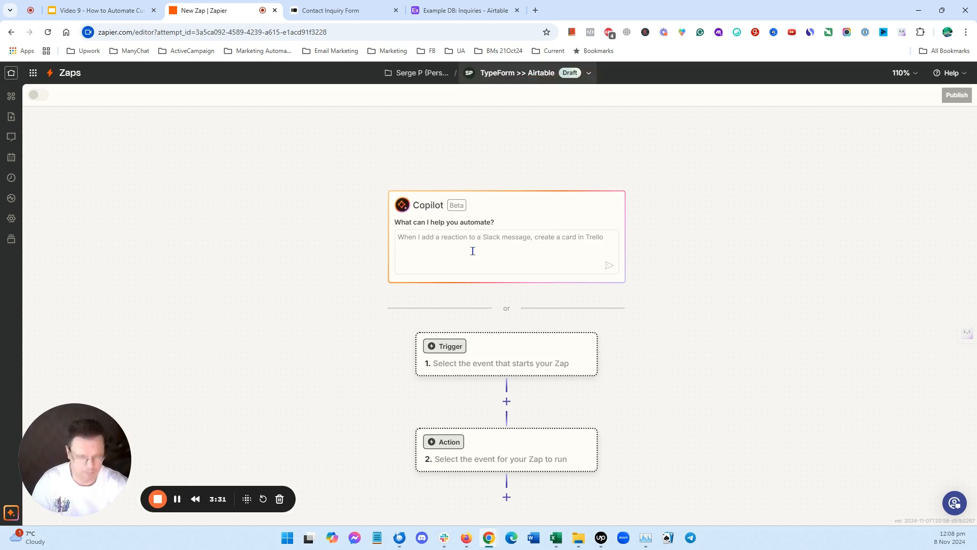
- Set Typeform as the app for the Zap's trigger step
scroll(639, 307, down, 1)
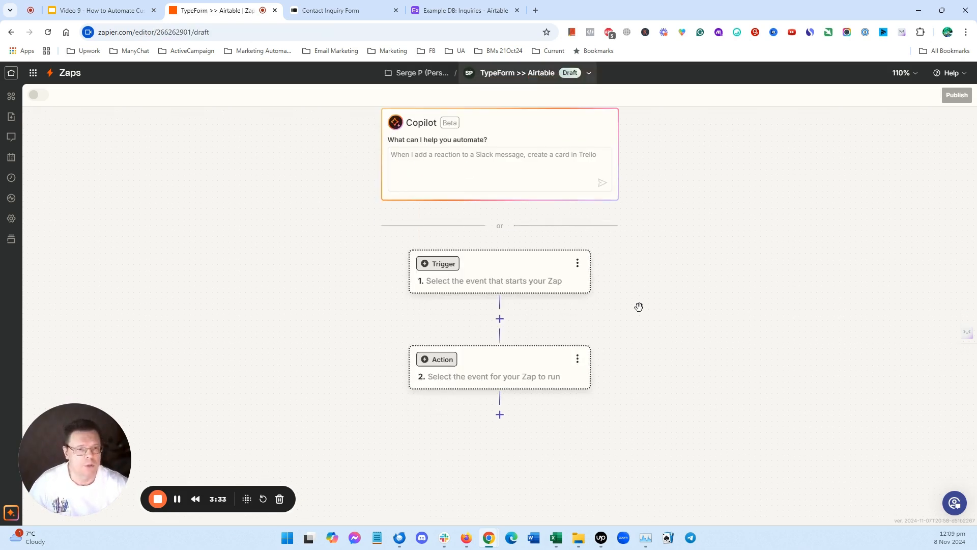
click(507, 279)
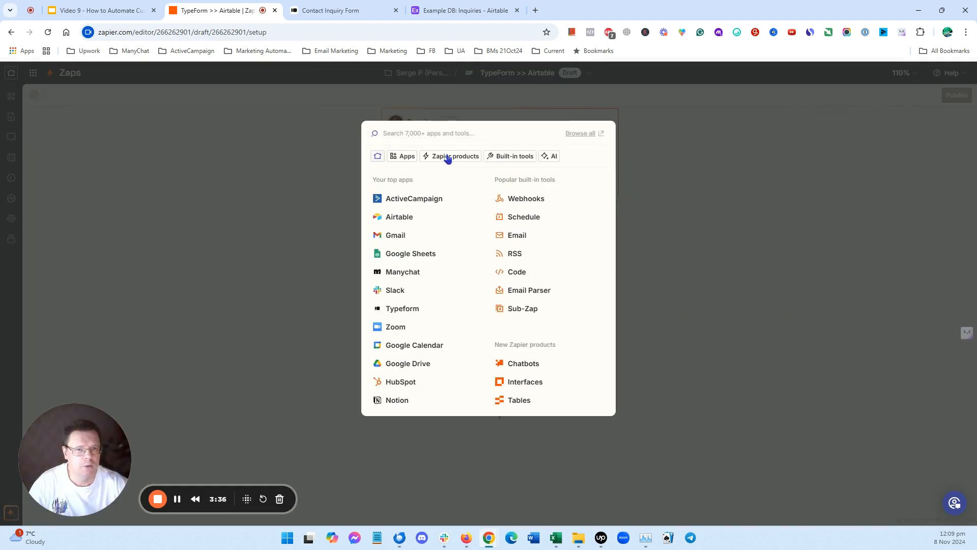
text(typ)
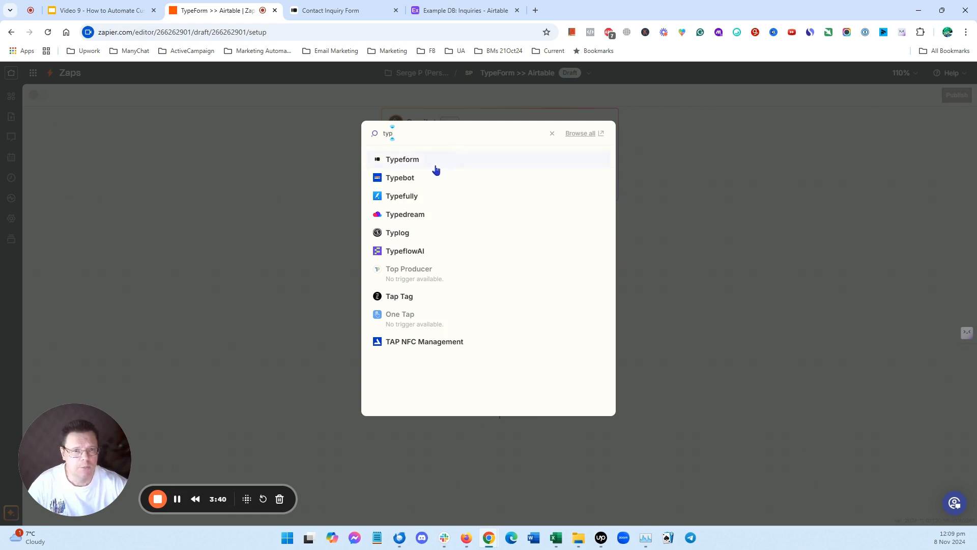
click(412, 158)
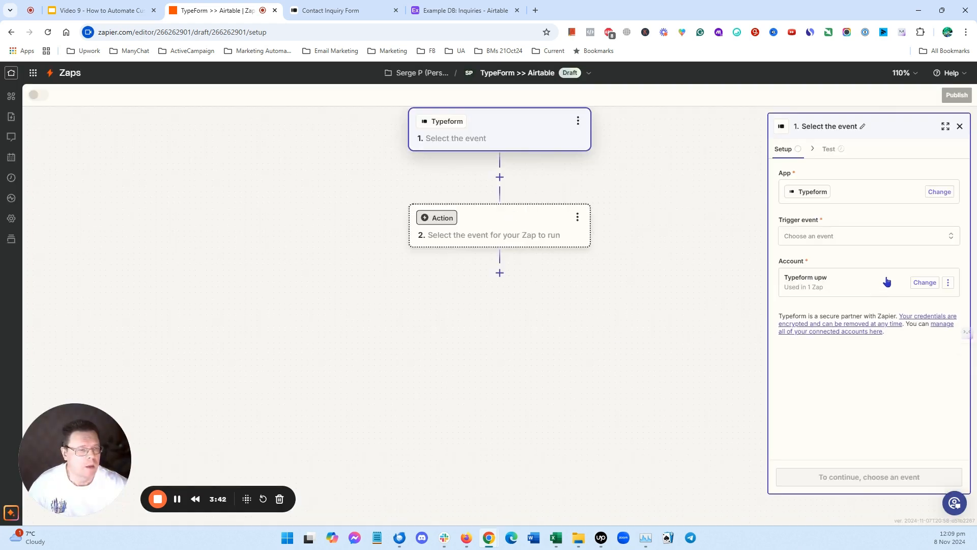
- Choose the New Entry trigger event, keep the existing Typeform account, and continue to configuration
click(950, 240)
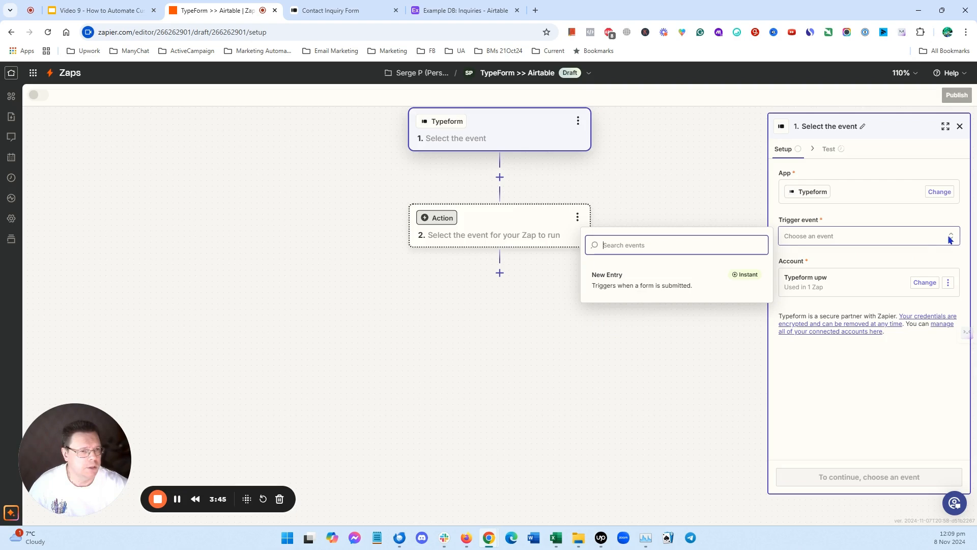
click(618, 281)
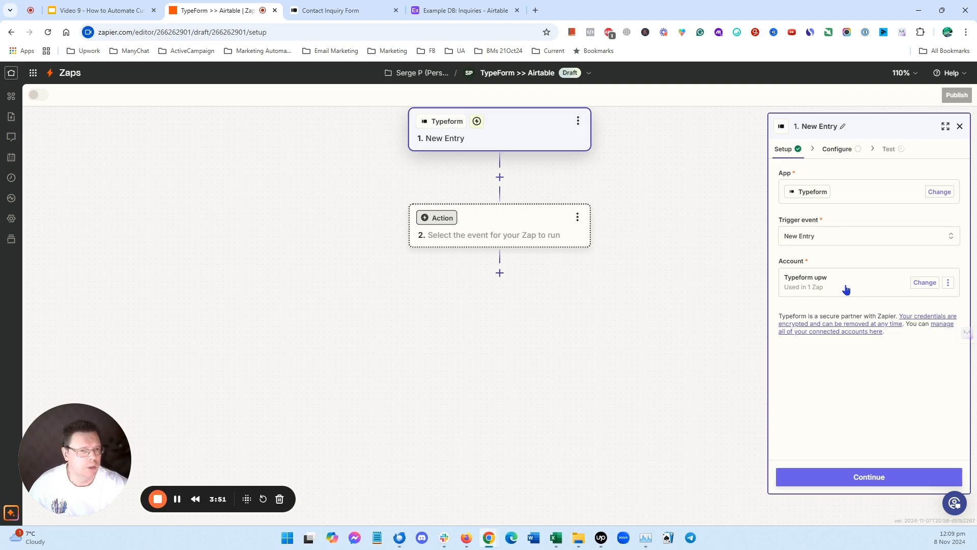
click(924, 283)
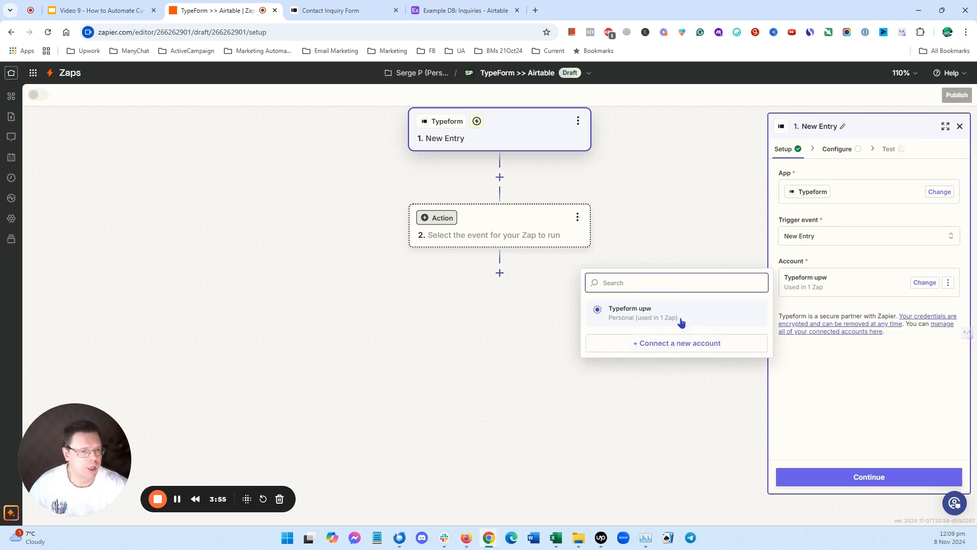
click(630, 312)
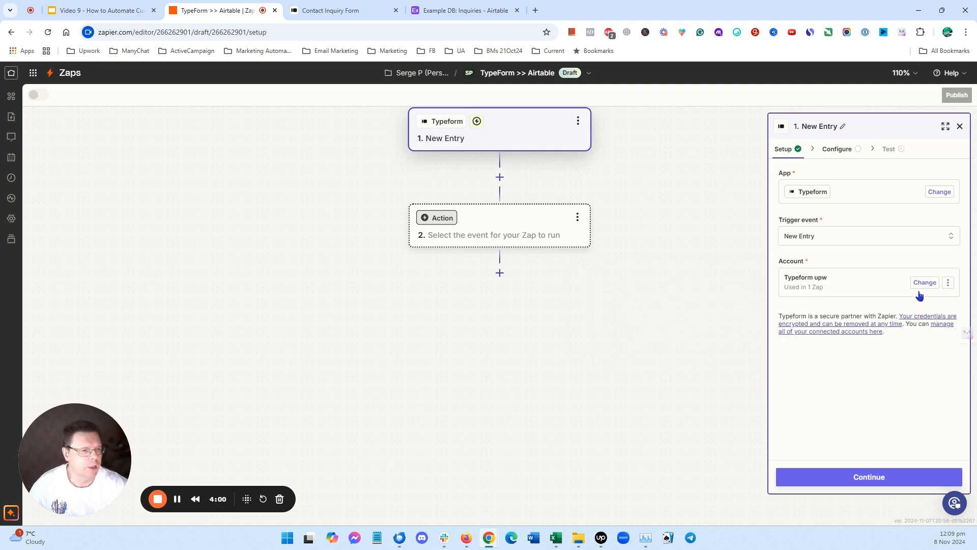
click(879, 479)
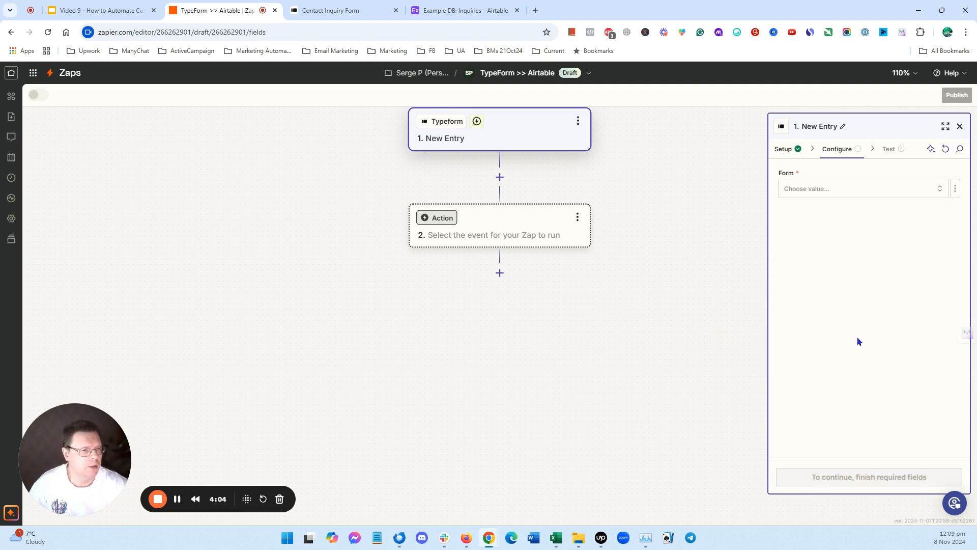
- Select Contact Inquiry Form as the trigger's form and continue to testing
click(939, 191)
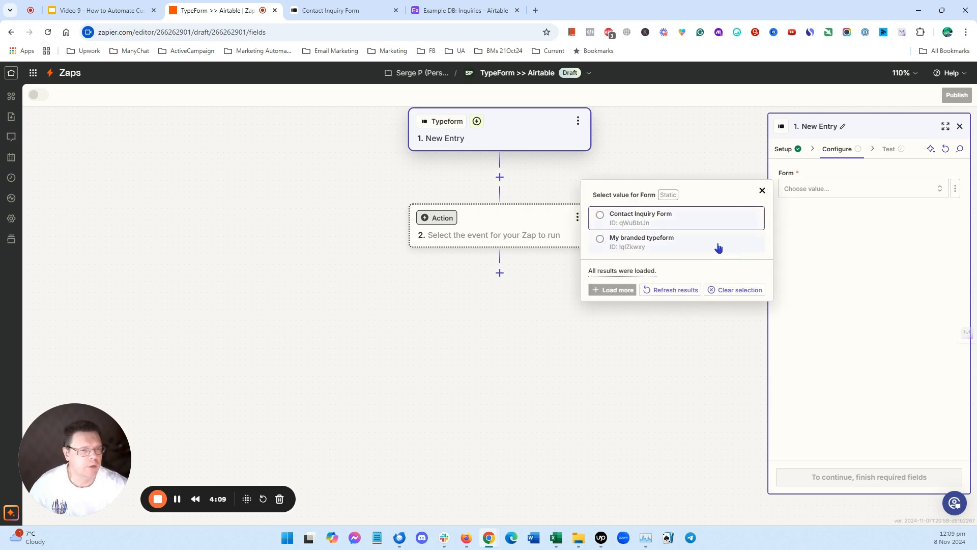
click(614, 216)
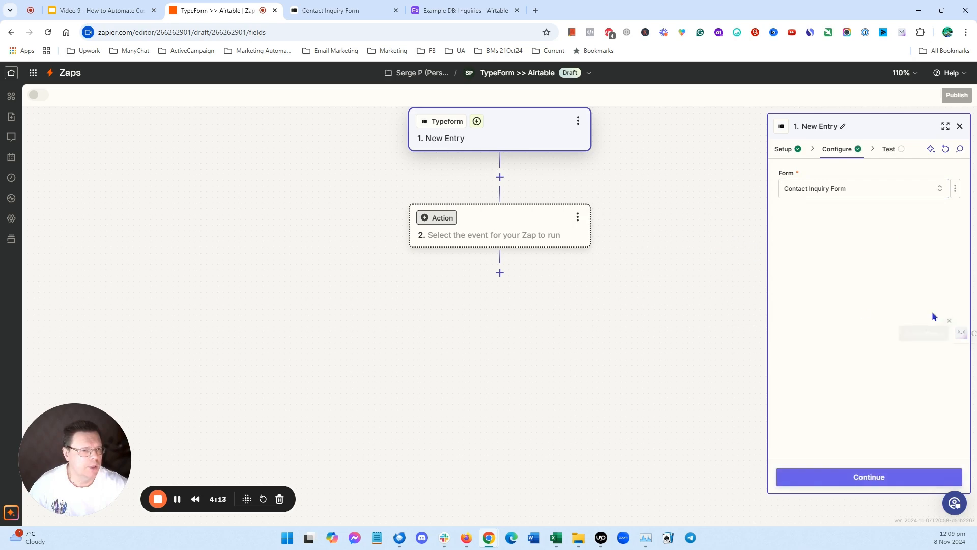
click(874, 475)
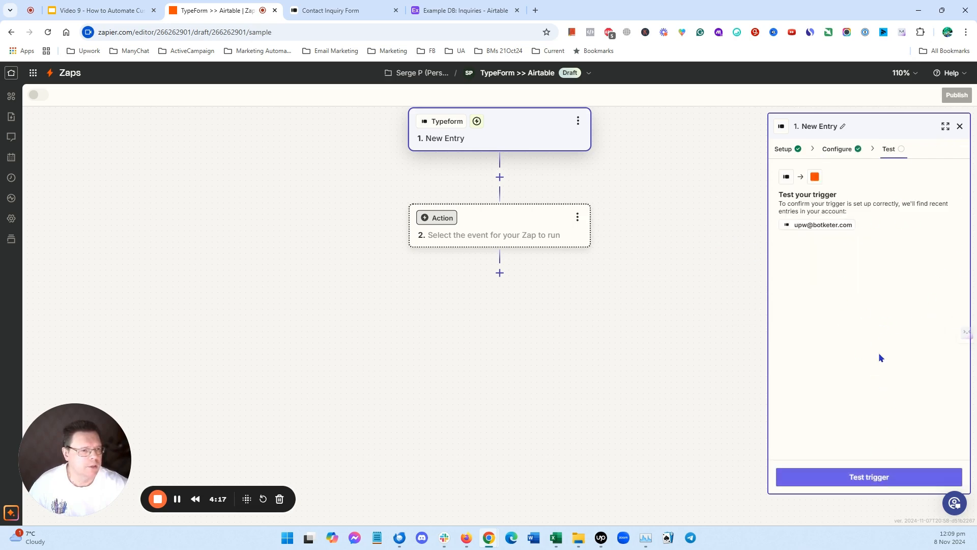
- Test the trigger, review the Entry A sample record, and continue with it
click(882, 475)
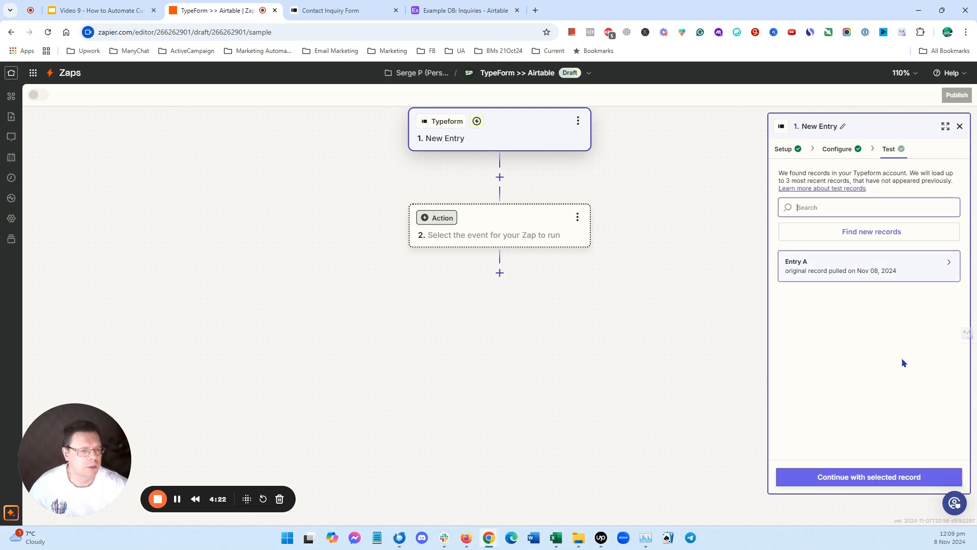
click(948, 262)
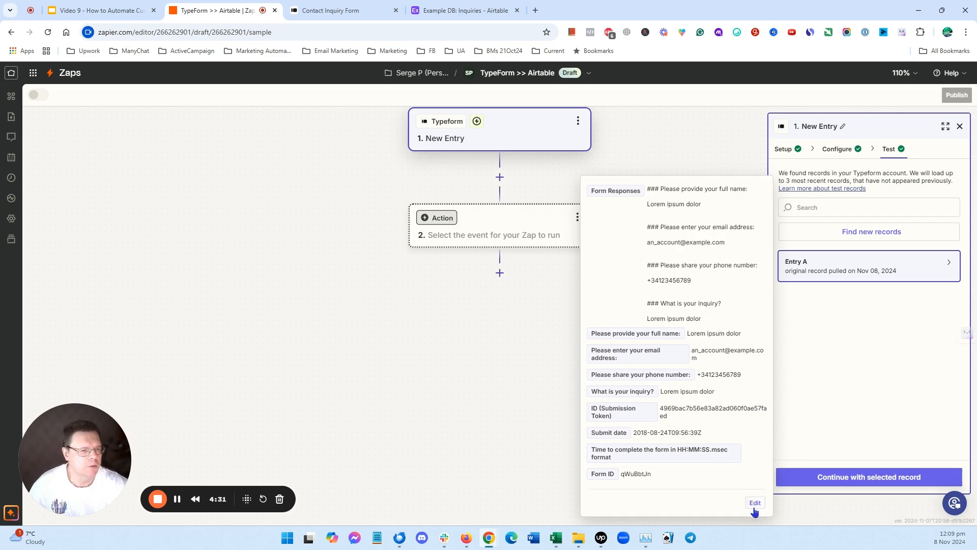
click(822, 336)
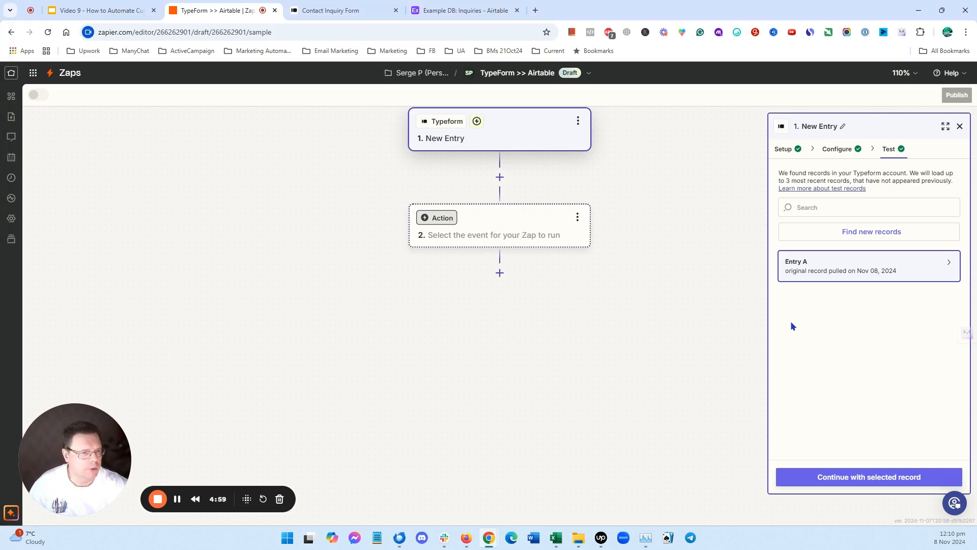
click(875, 481)
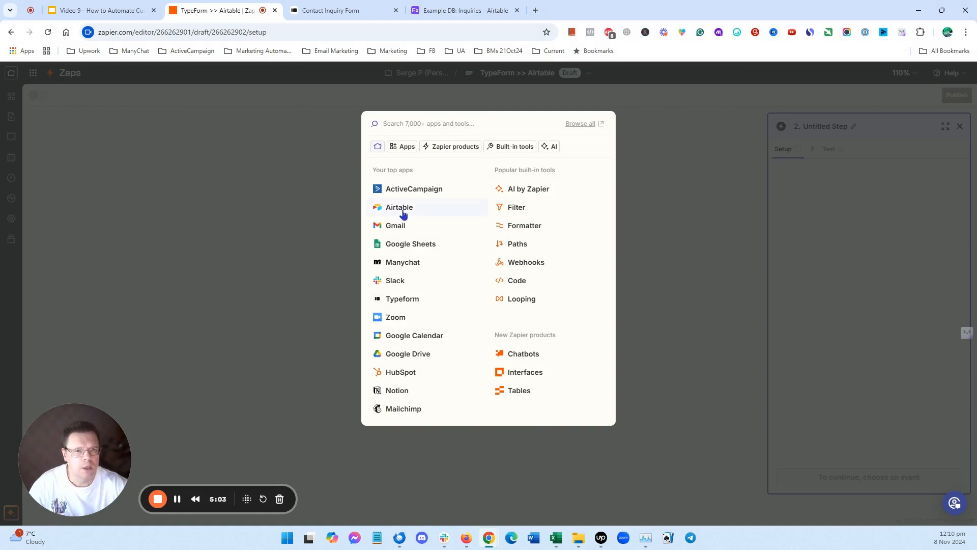
- Set the action step to Airtable with the Create Record event
click(400, 207)
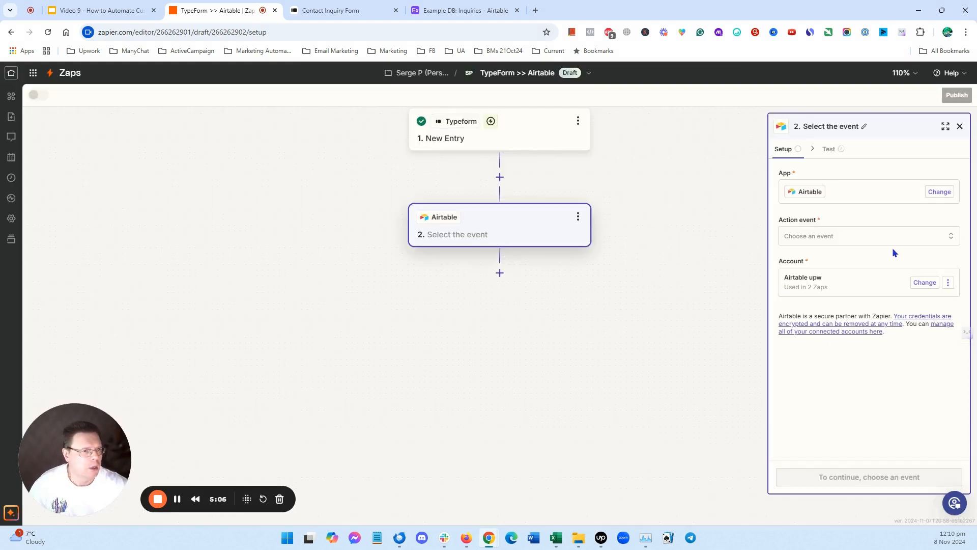
click(952, 239)
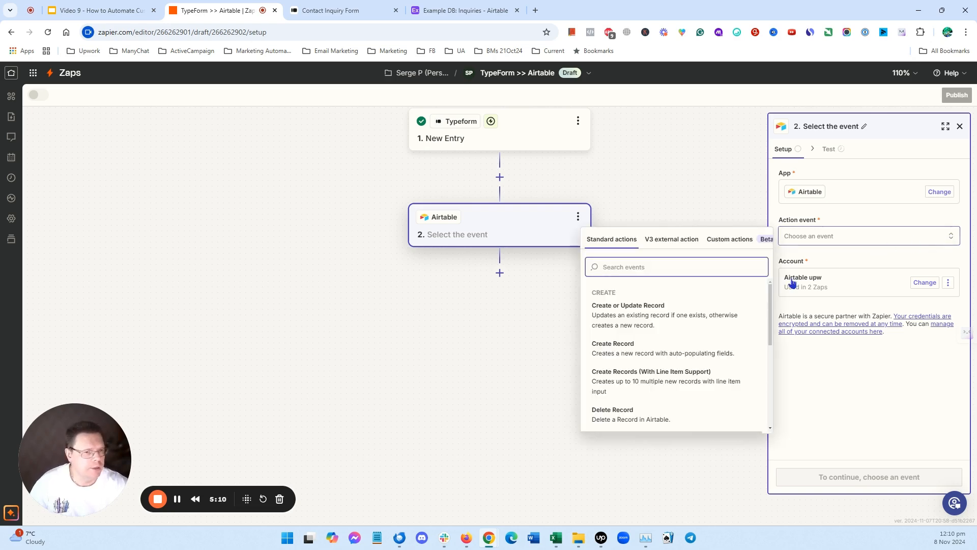
click(622, 350)
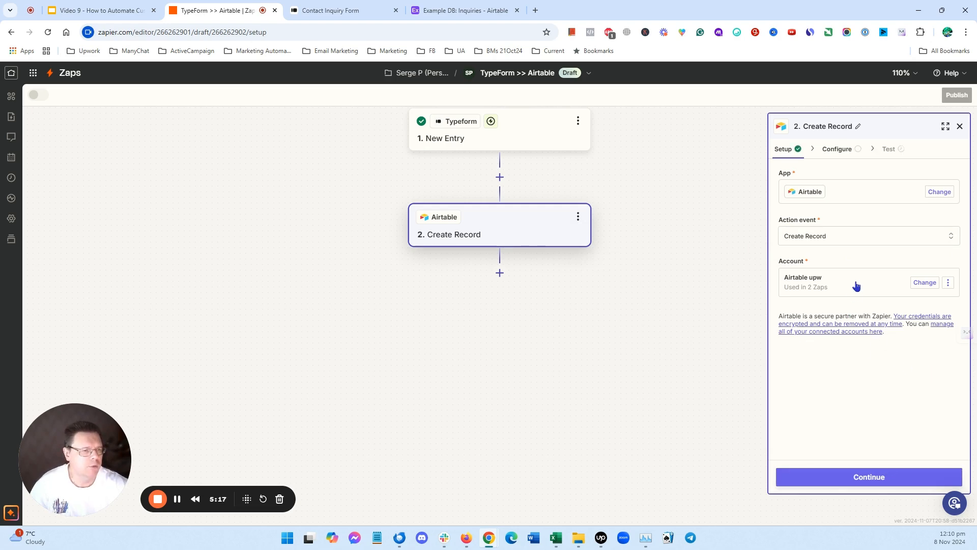
- Keep the existing Airtable account and continue to the record configuration
click(929, 285)
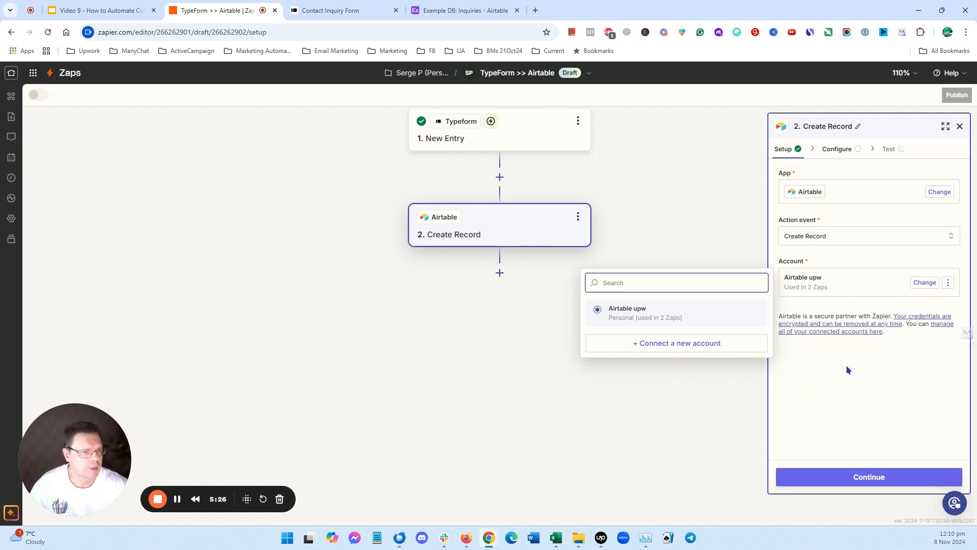
click(873, 400)
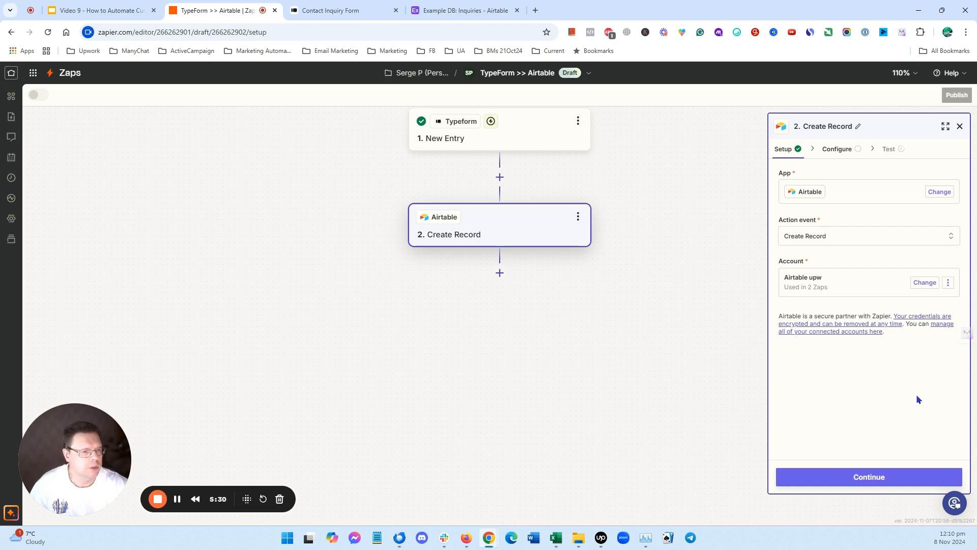
click(880, 476)
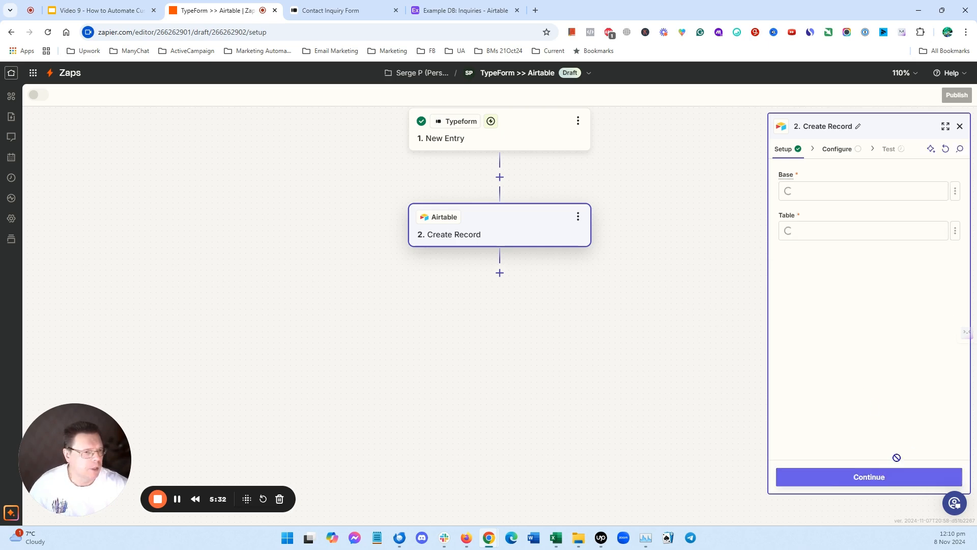
- Connect a new Airtable account granting Zapier access to the Example DB base, and continue to configuration
click(940, 191)
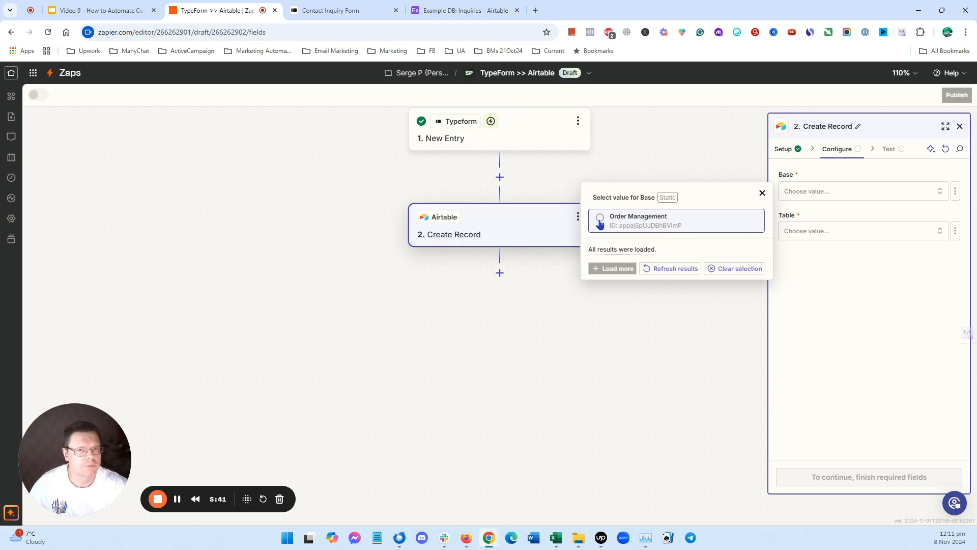
click(177, 499)
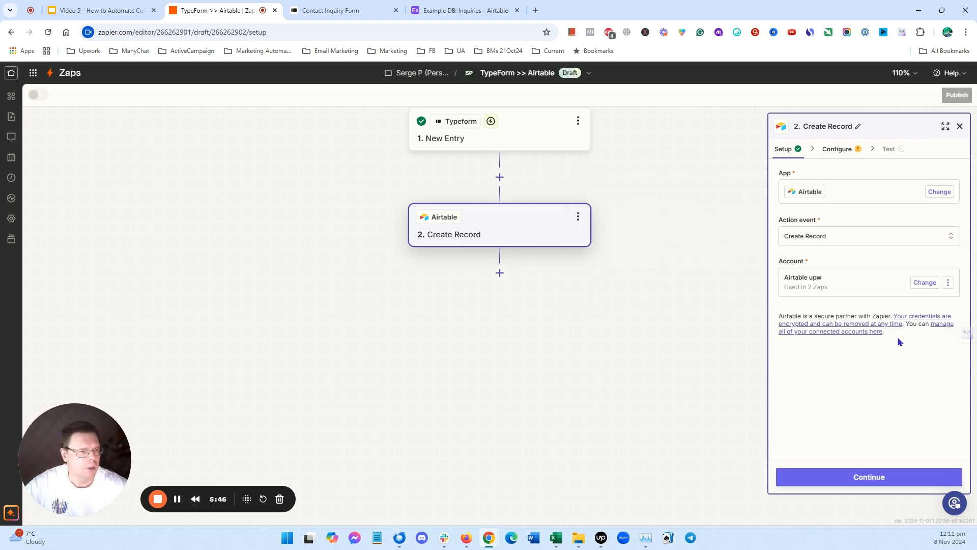
click(927, 283)
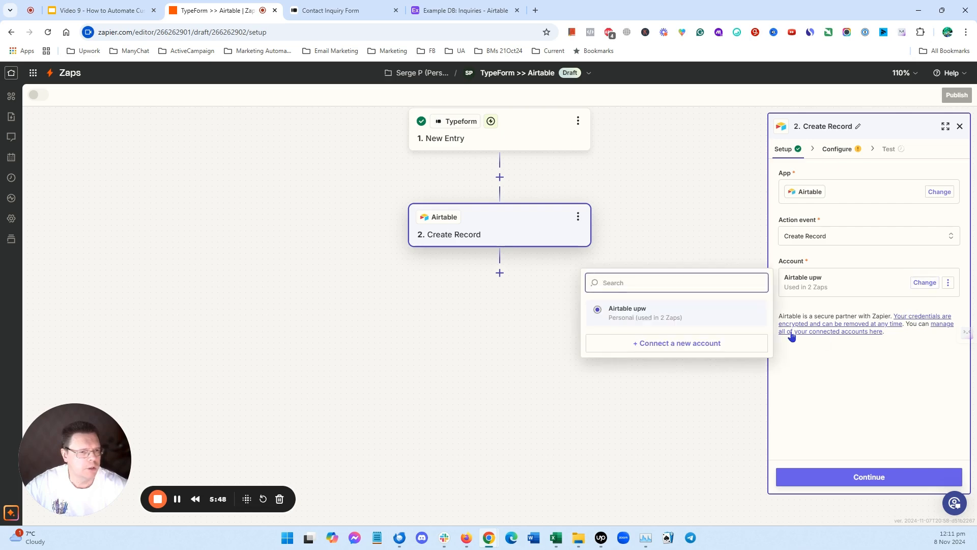
click(683, 345)
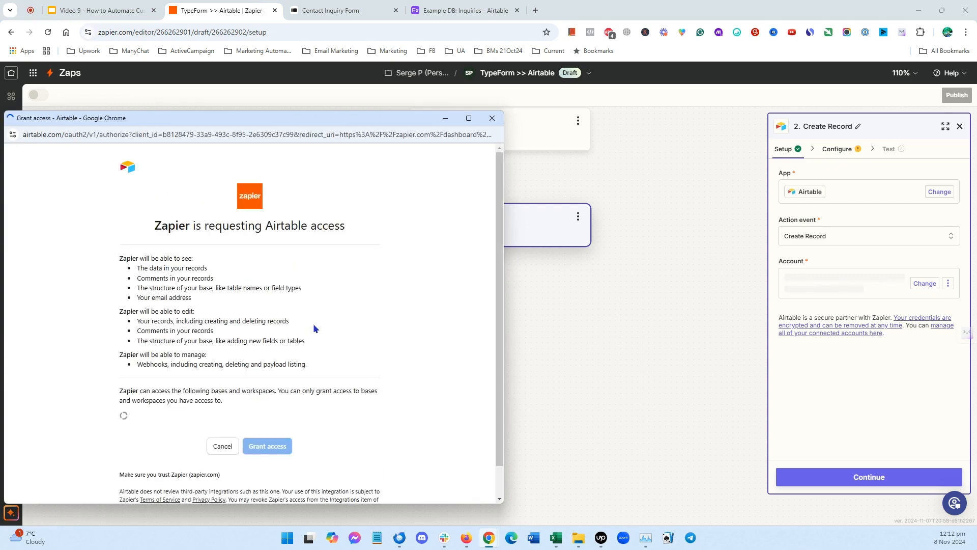
scroll(321, 345, down, 1)
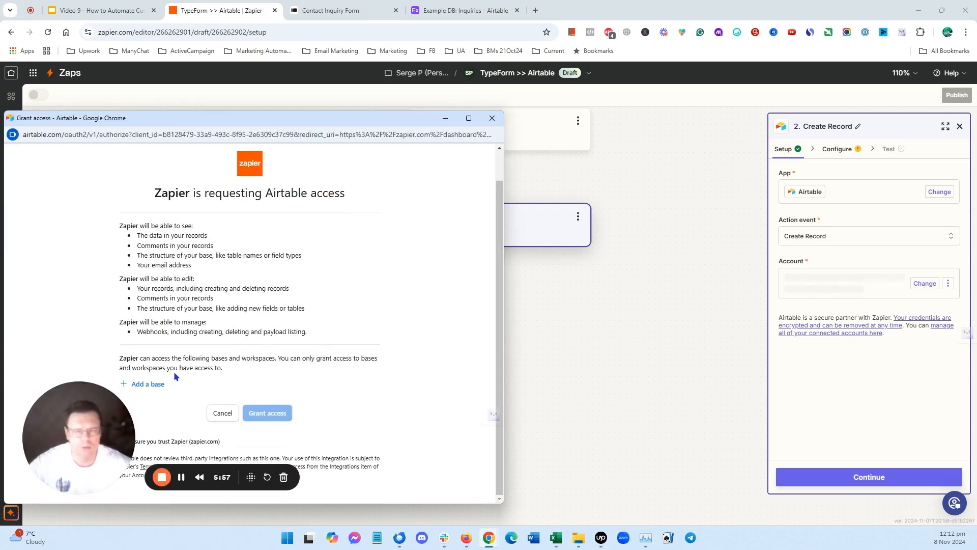
drag(284, 111, 380, 63)
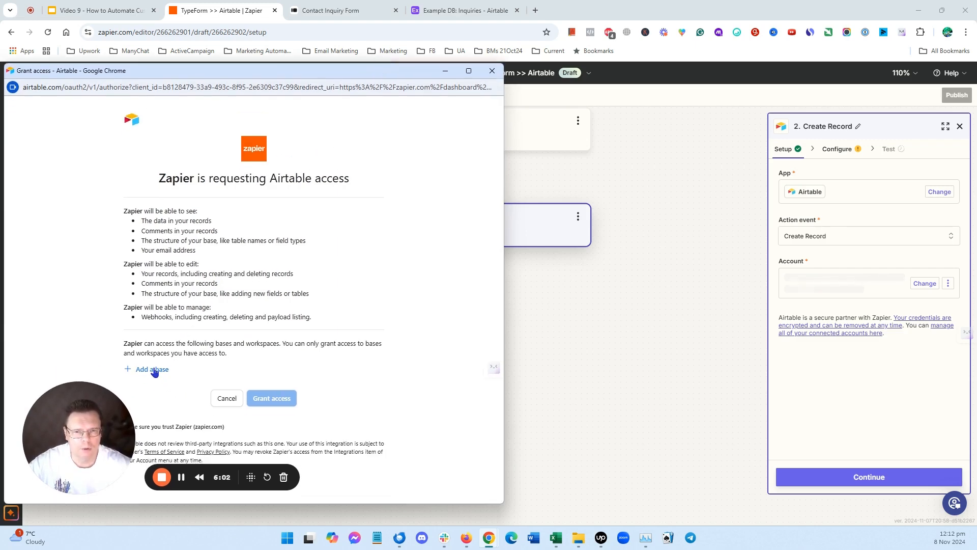
click(155, 370)
scroll(220, 310, down, 3)
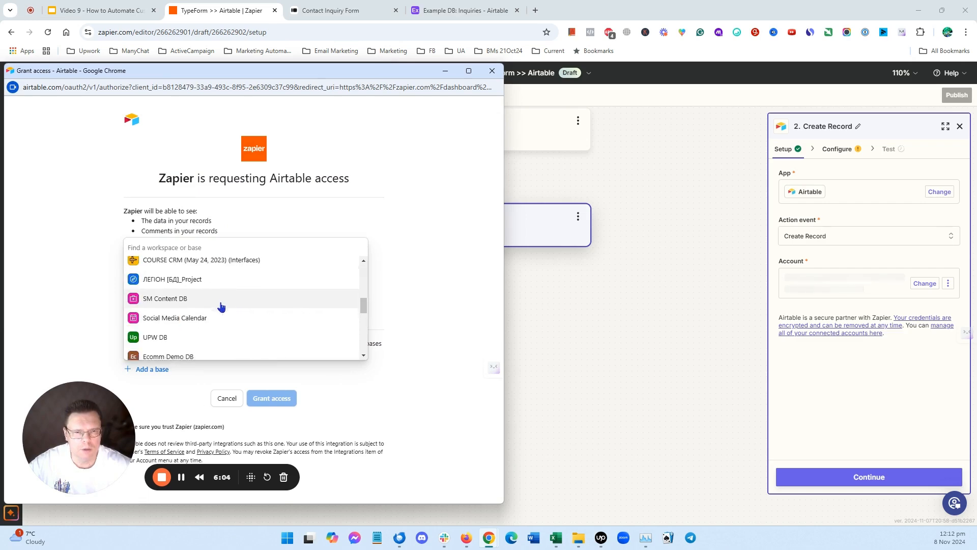
scroll(220, 305, down, 3)
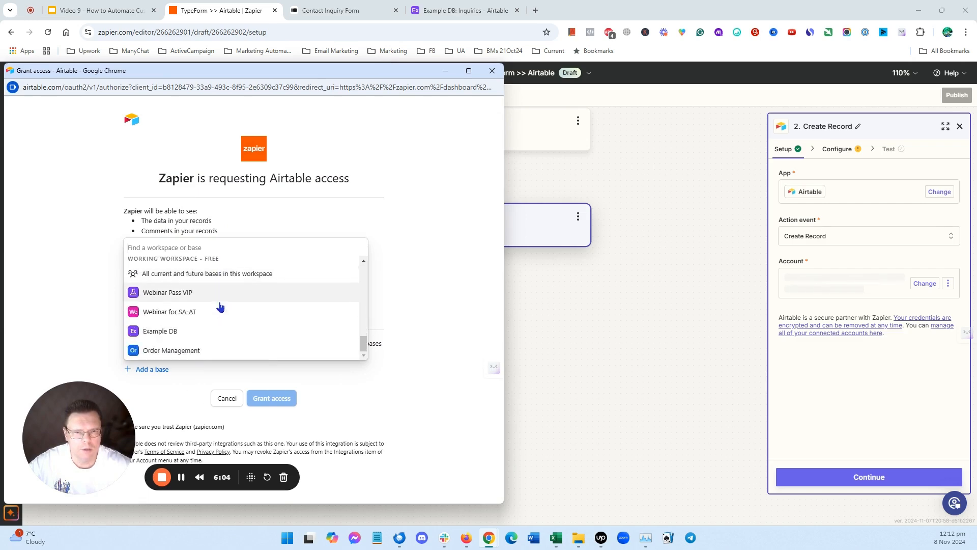
click(162, 331)
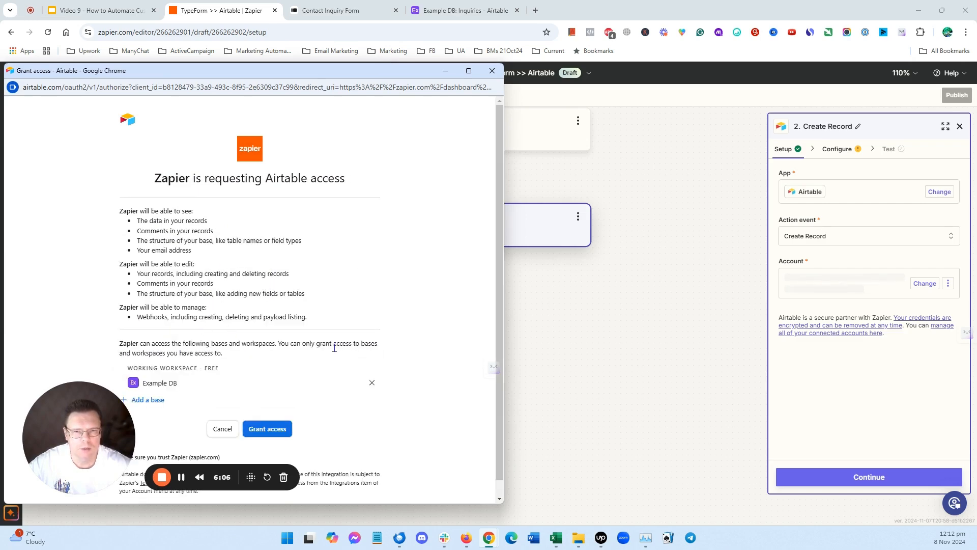
click(273, 431)
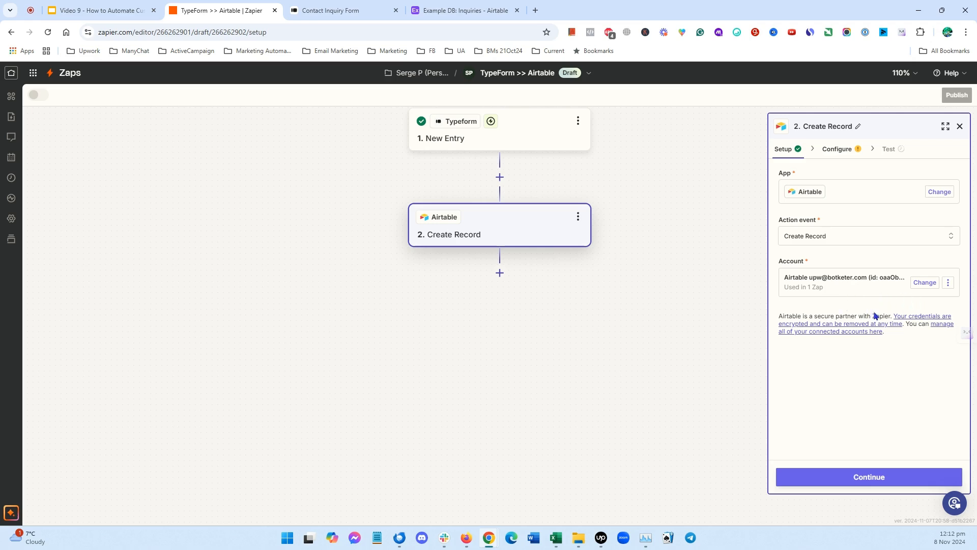
click(859, 475)
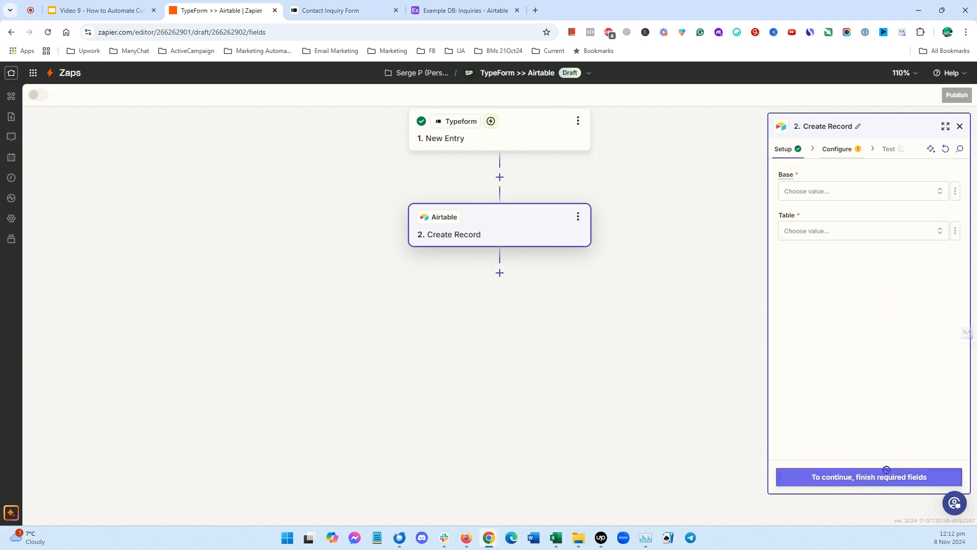
- Set the record's base to Example DB and its table to Inquiries
click(943, 193)
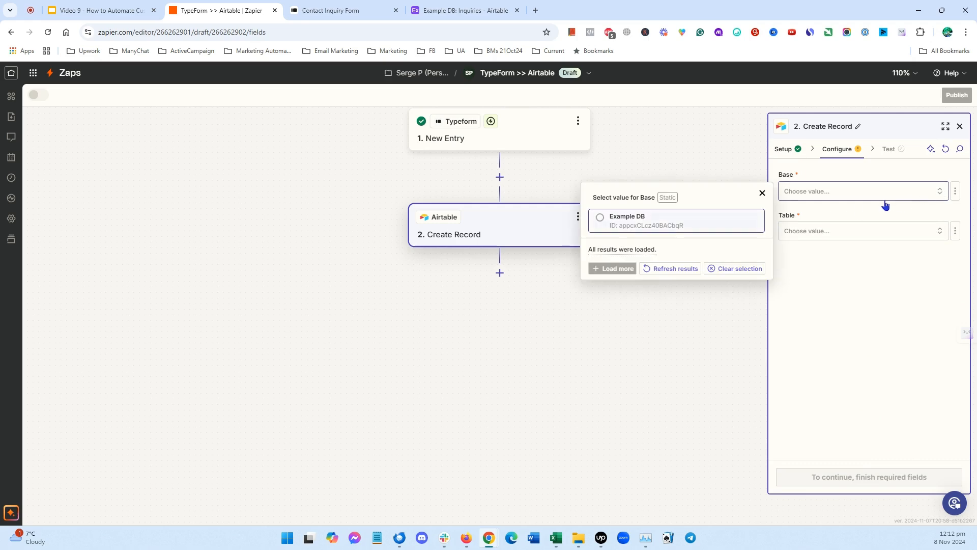
click(605, 221)
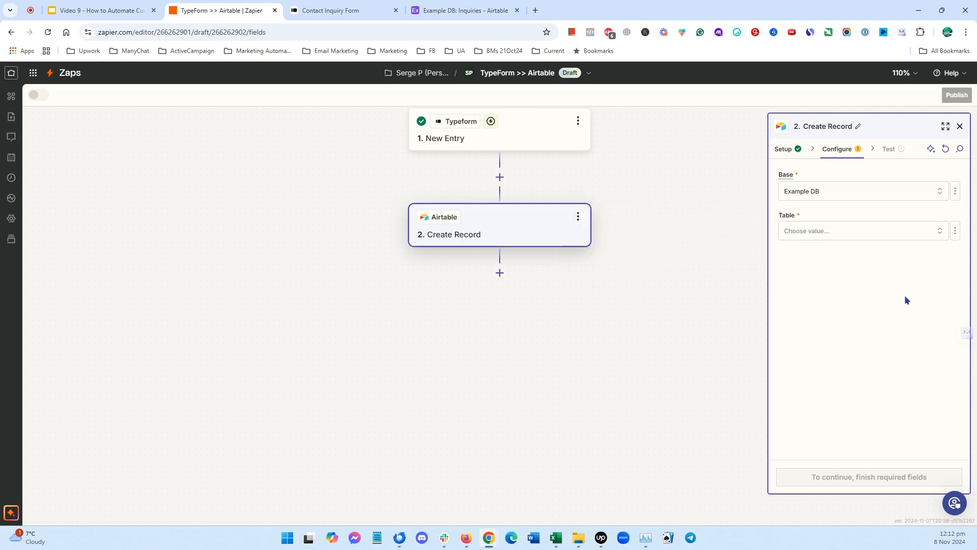
click(941, 231)
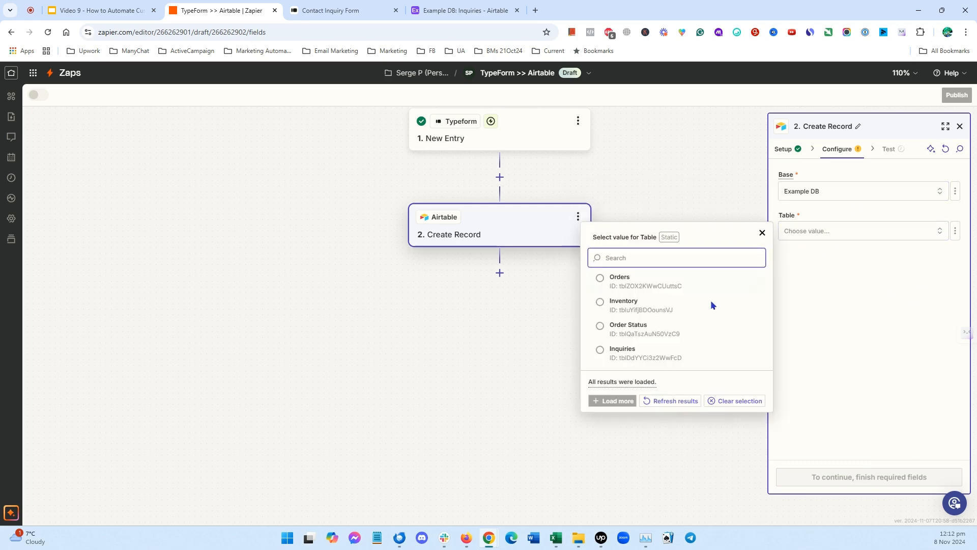
click(622, 352)
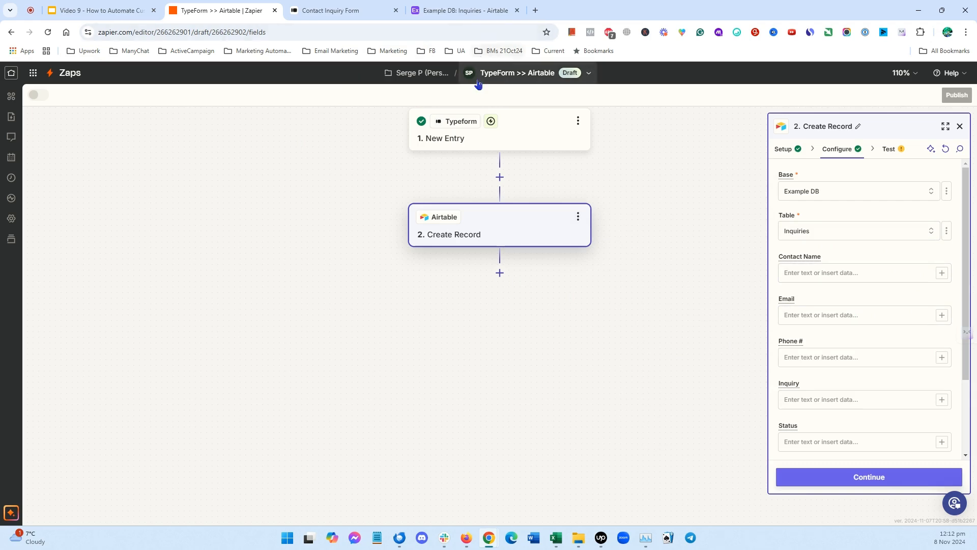
- Compare with the Airtable Inquiries table, then map Contact Name and Email to the form's full name and email answers
click(447, 11)
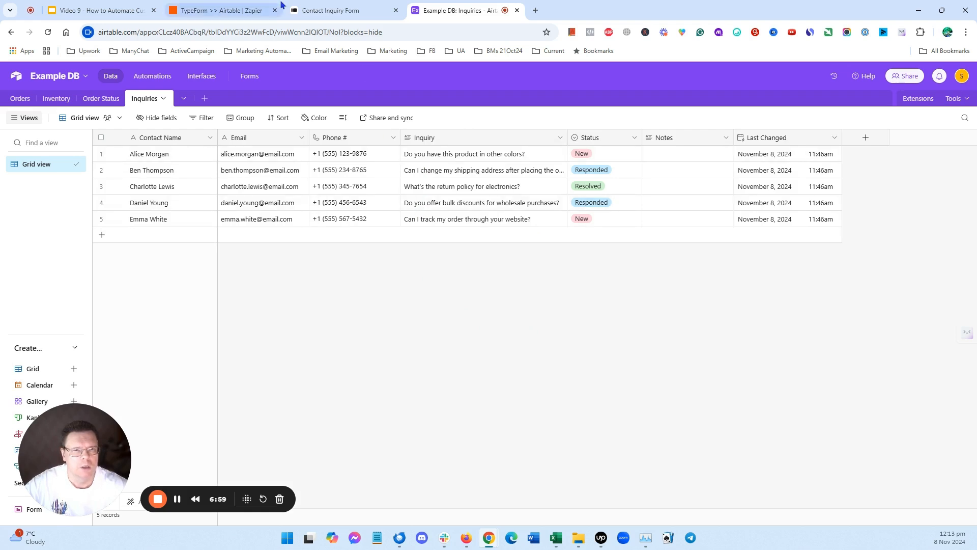
click(199, 11)
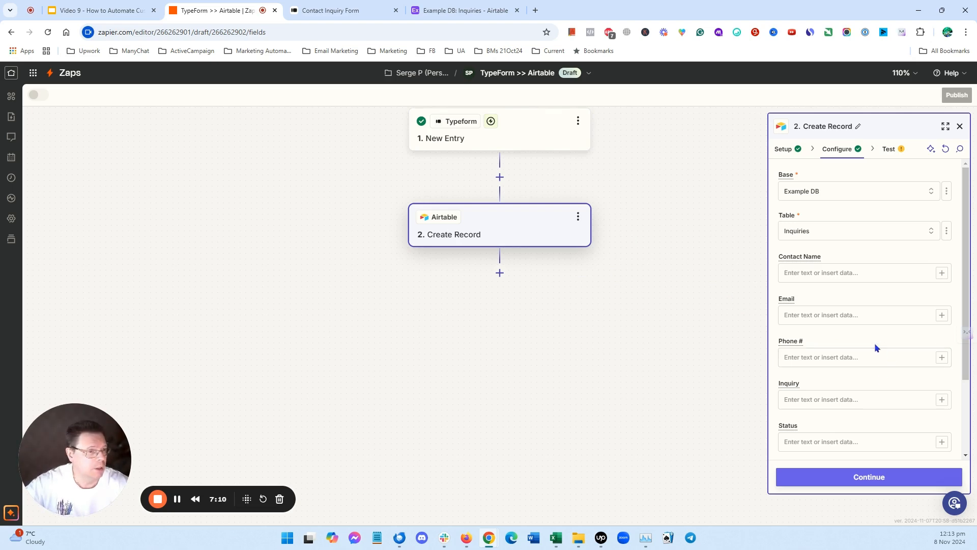
click(941, 273)
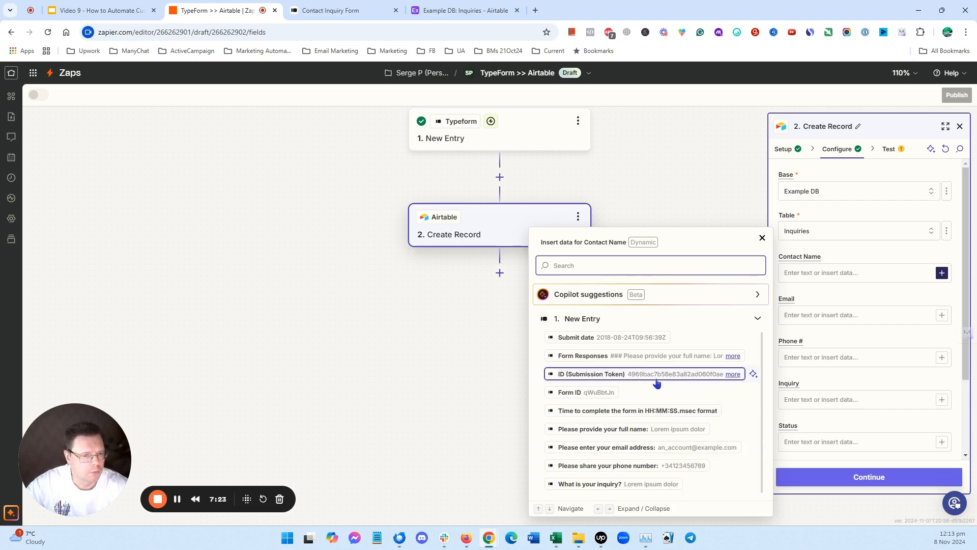
click(640, 430)
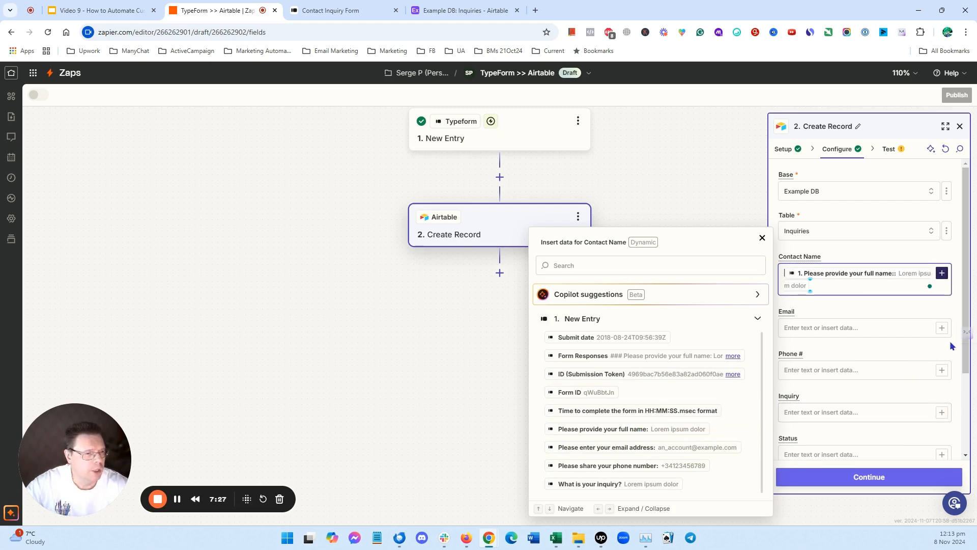
click(941, 327)
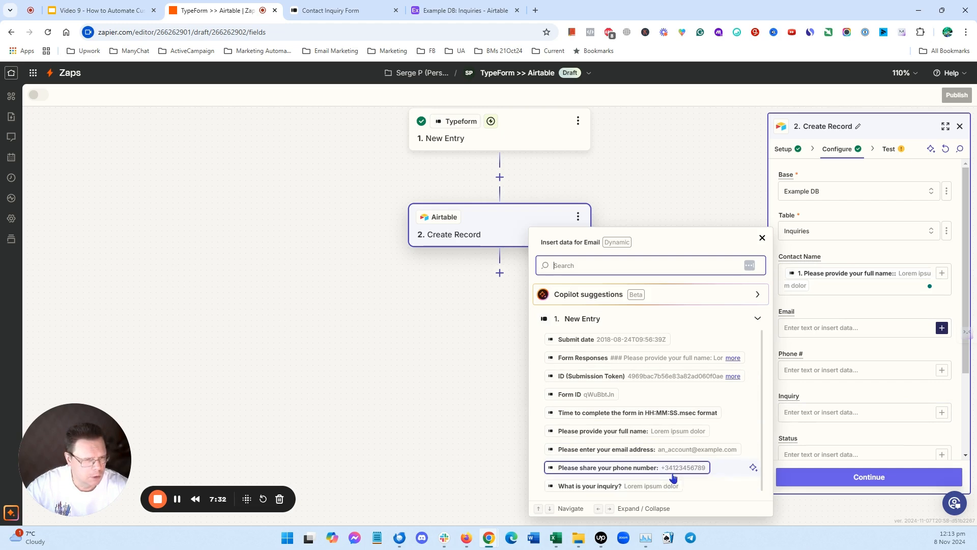
click(671, 450)
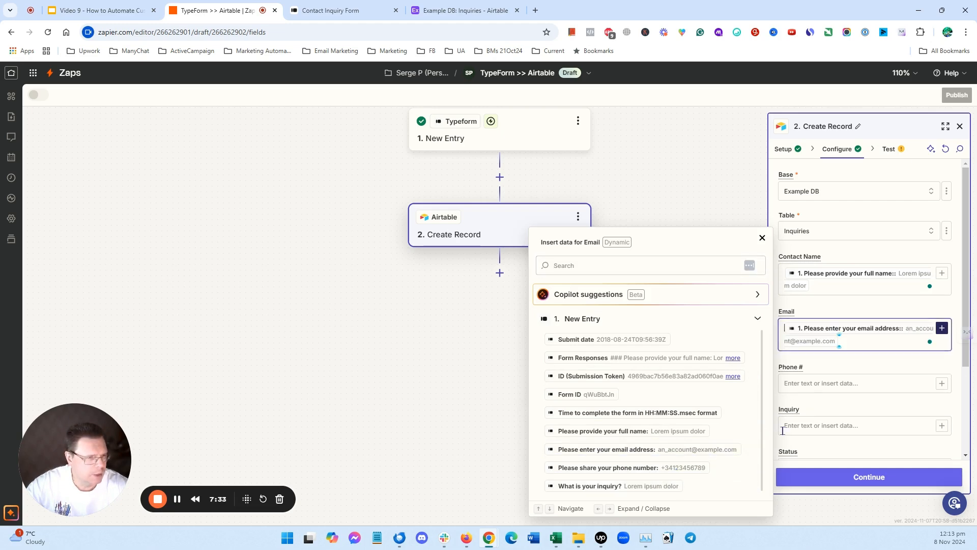
- Map Phone # and Inquiry to the form's phone number and inquiry answers
click(942, 384)
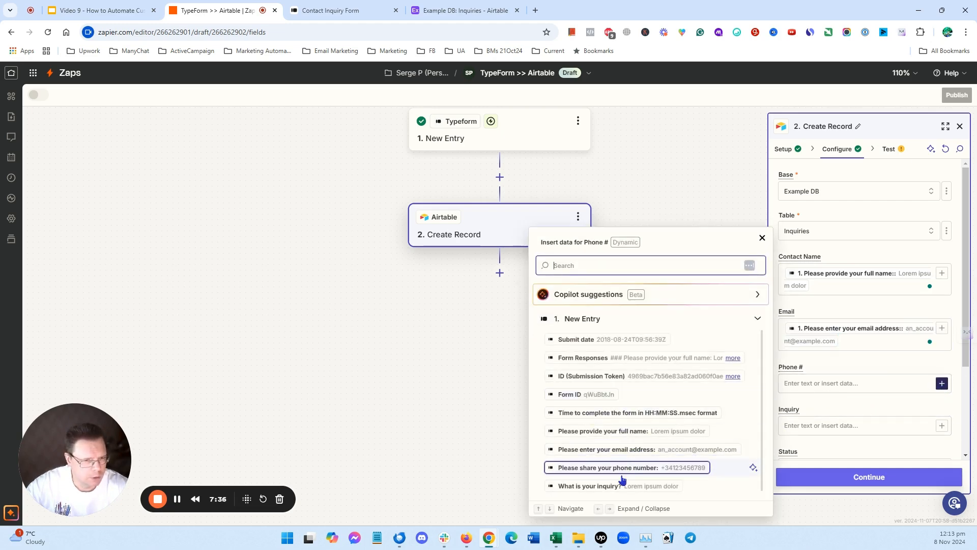
click(668, 468)
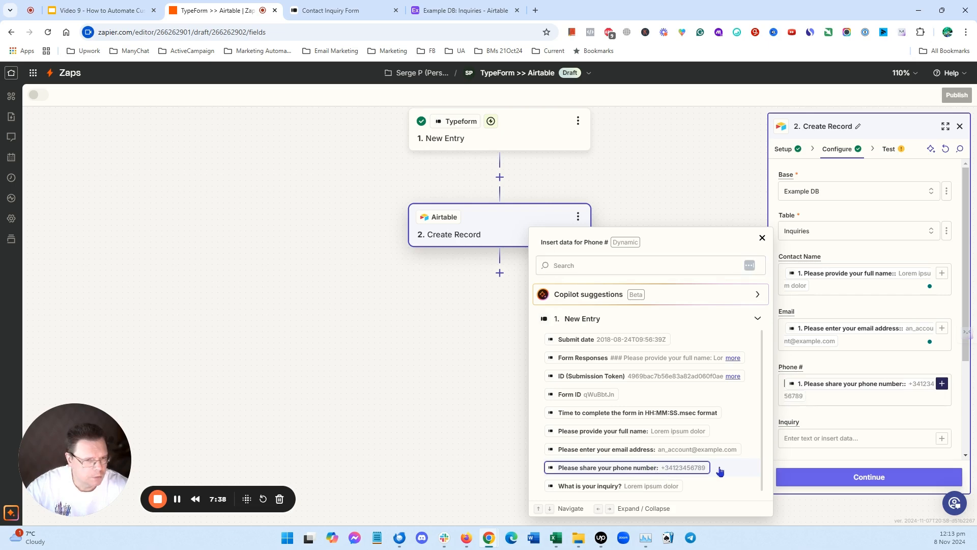
click(942, 440)
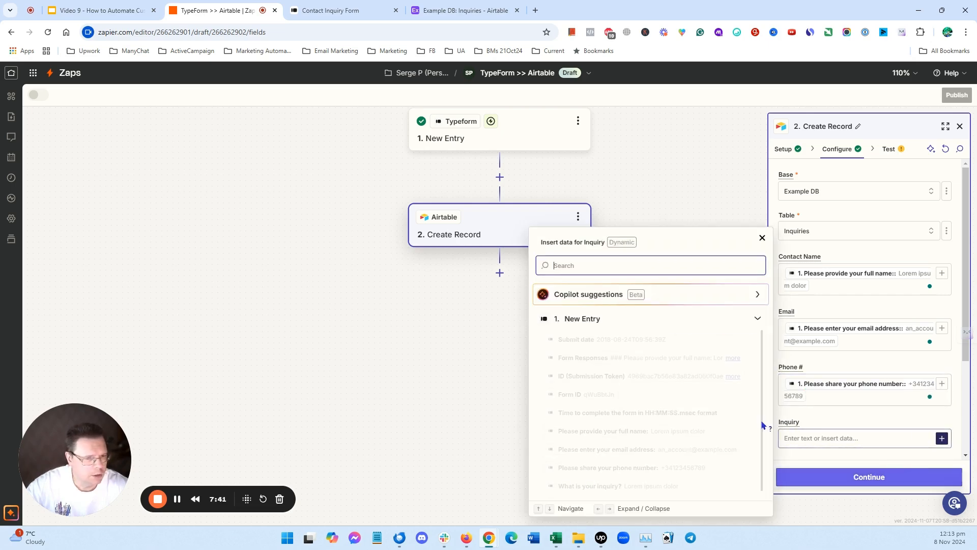
click(640, 489)
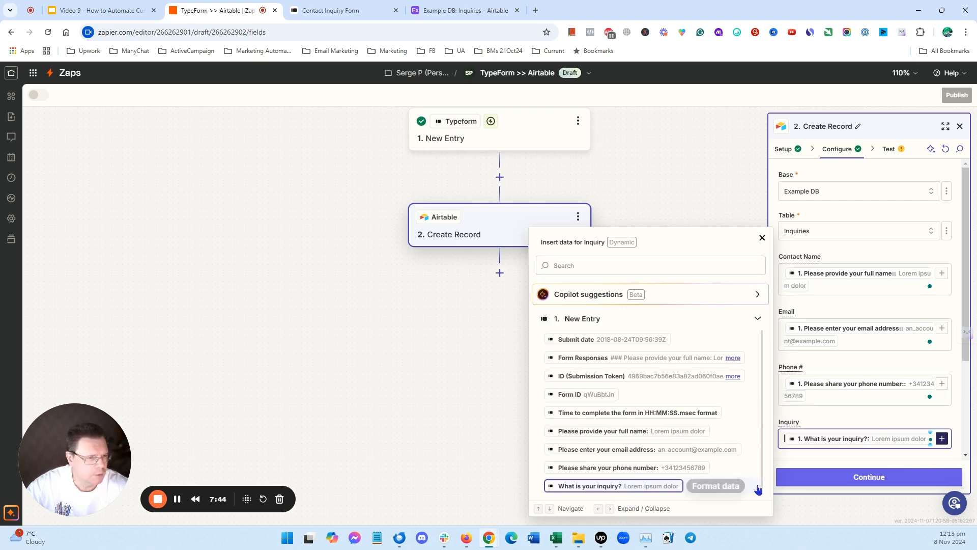
click(762, 237)
- Continue to testing and send a test record to Airtable
scroll(865, 336, down, 3)
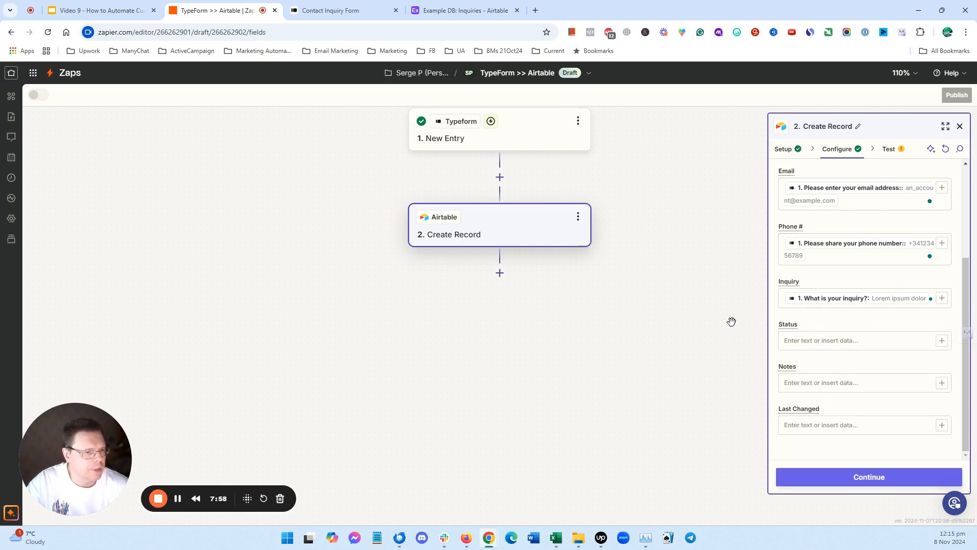
scroll(611, 303, up, 1)
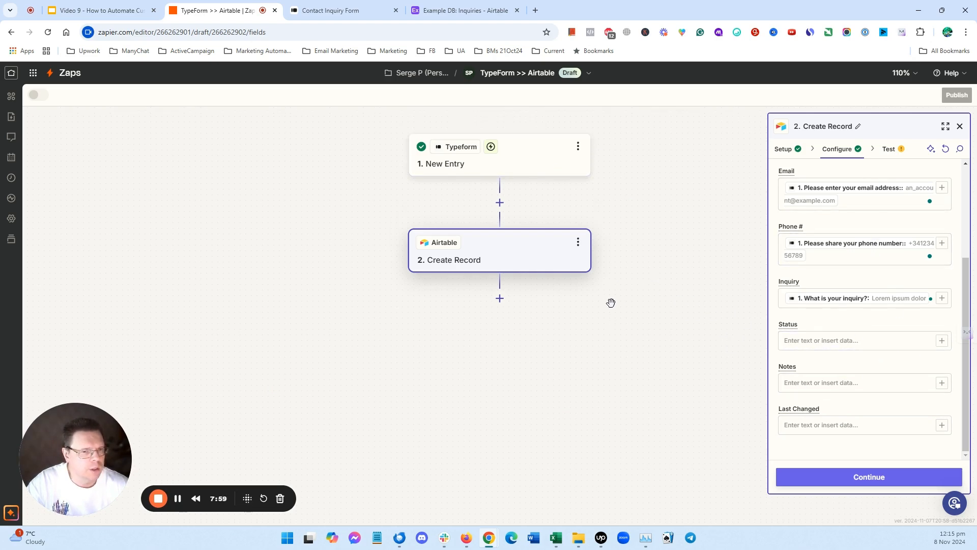
click(882, 477)
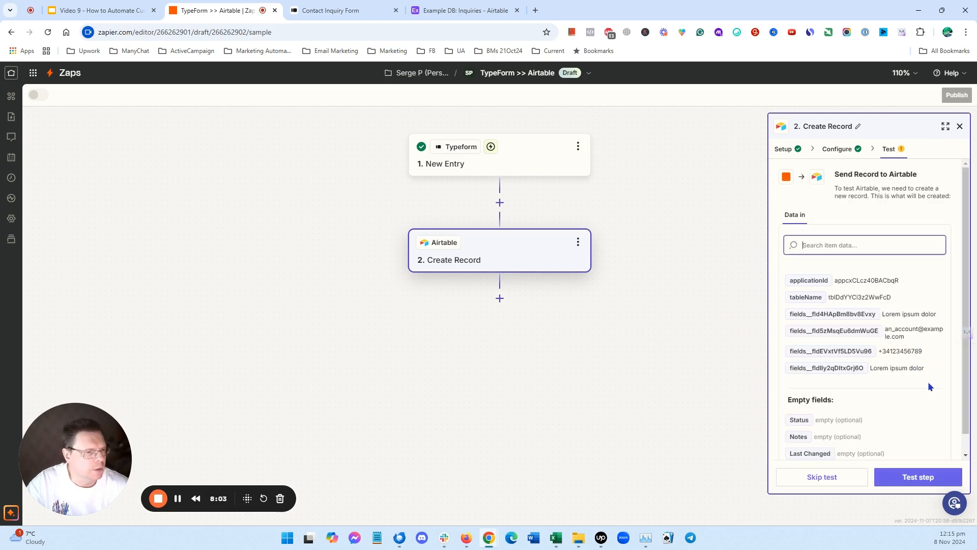
scroll(927, 366, down, 1)
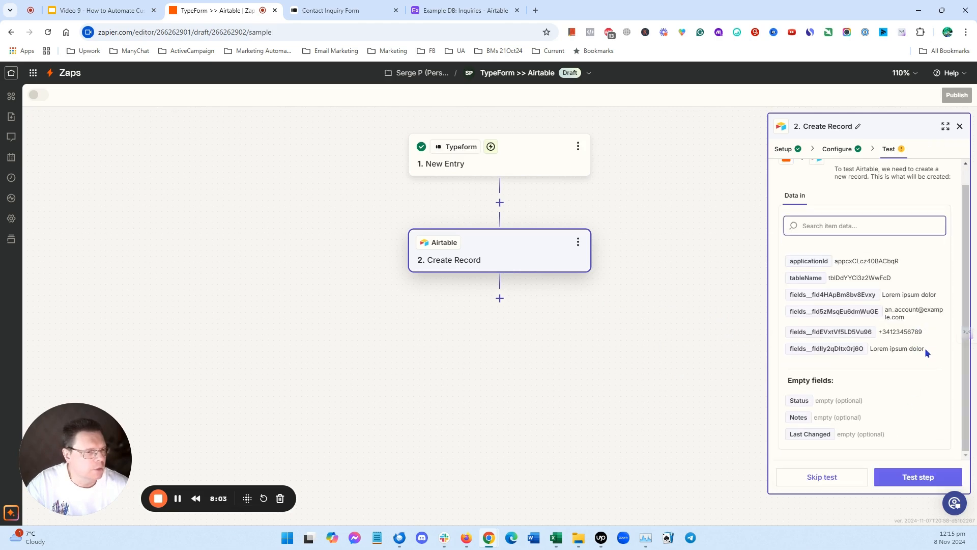
click(922, 481)
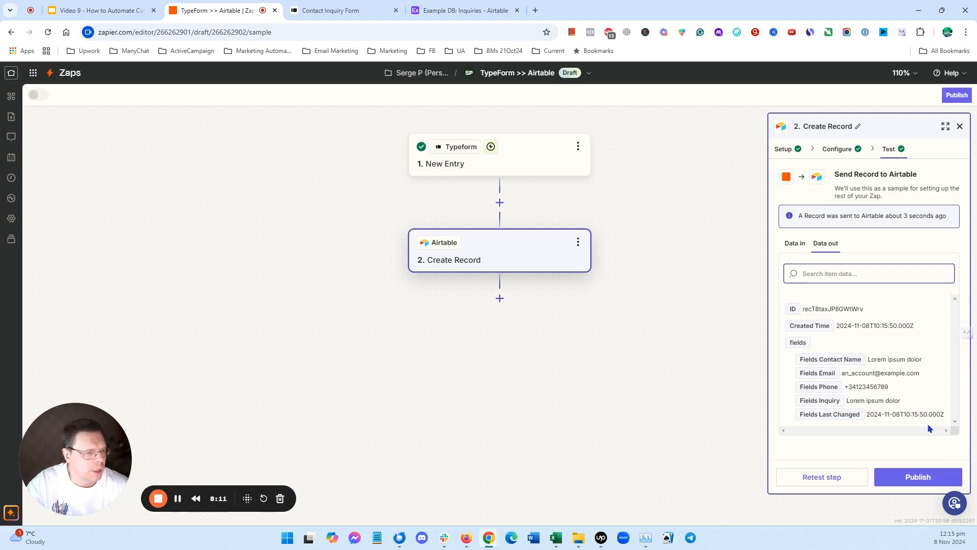
- Reload the Airtable Inquiries table to check for the test record, then return to the Zap
click(440, 12)
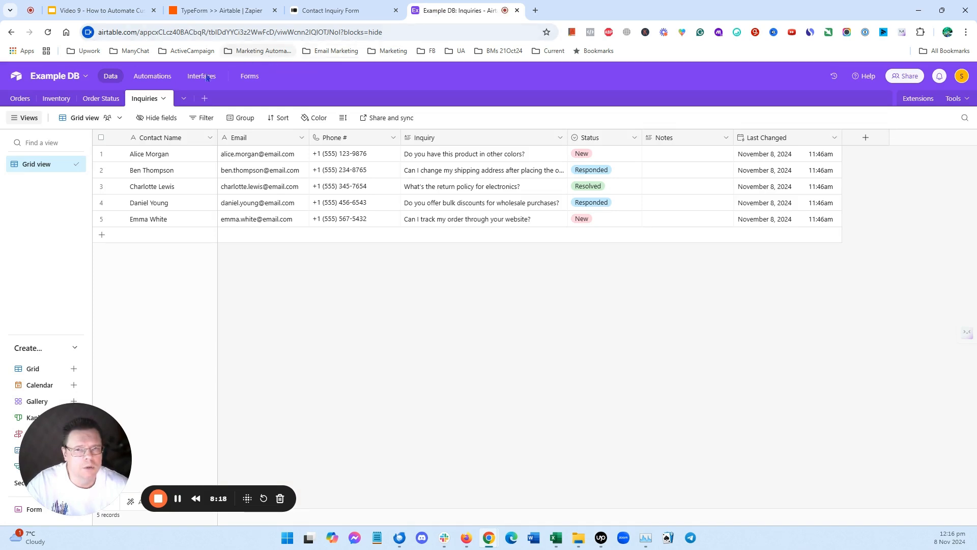
click(49, 33)
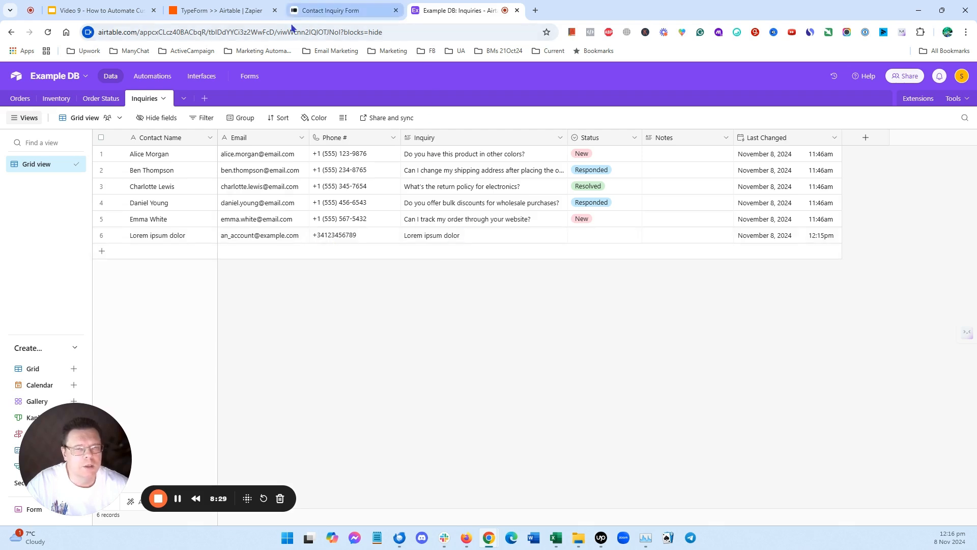
click(198, 14)
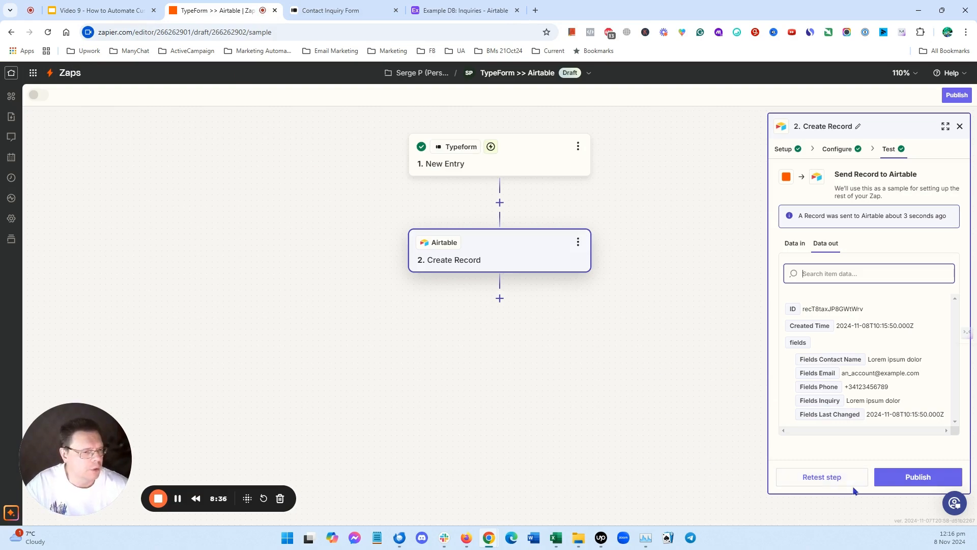
- Publish the Zap and close the success dialog
click(916, 478)
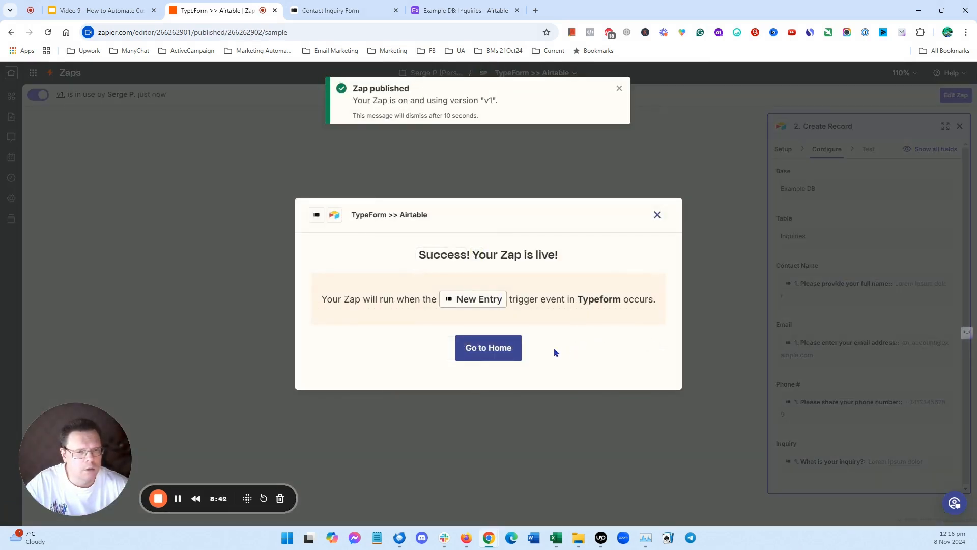
click(658, 215)
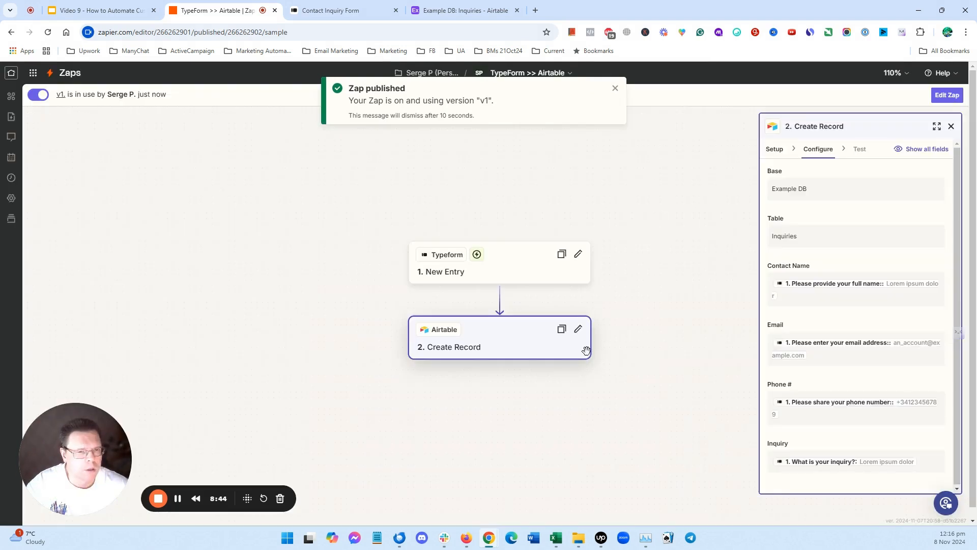
- Close the published notice and the Create Record panel, and set the canvas zoom to 125%
click(614, 90)
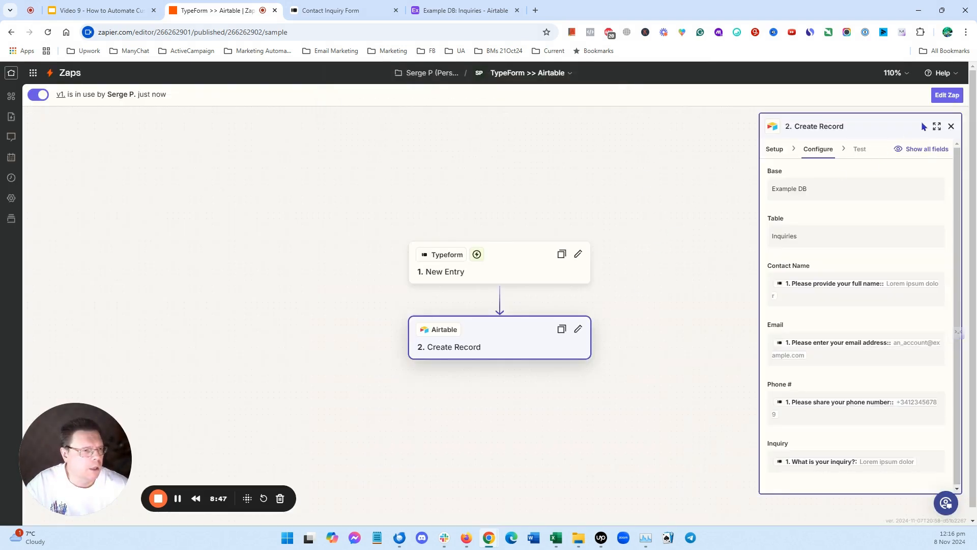
click(951, 126)
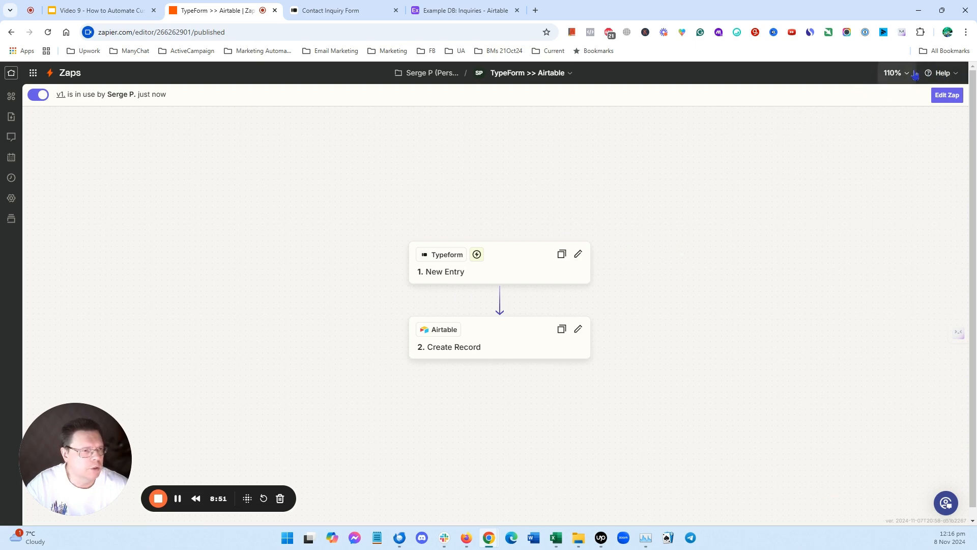
click(894, 73)
click(900, 127)
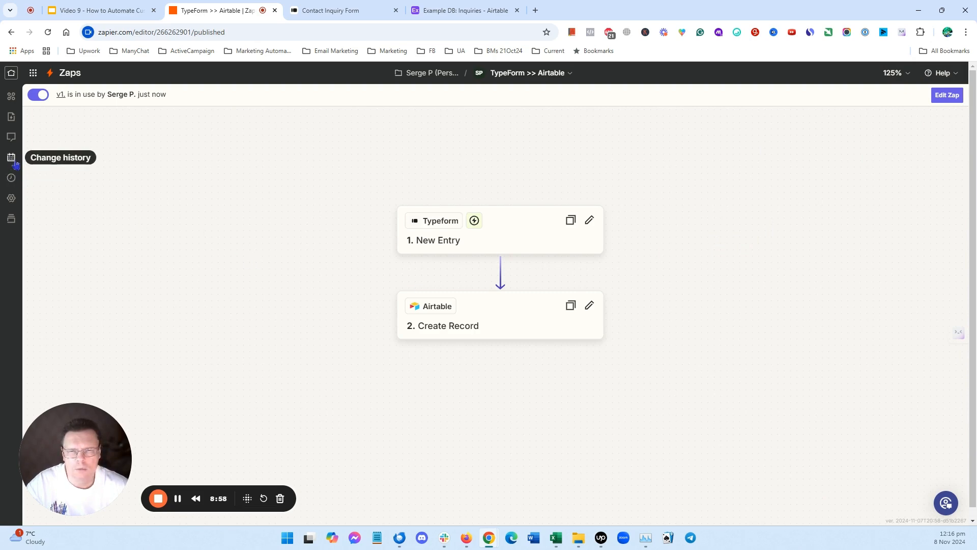
- Open the Zap runs log to review the Zap's activity, then close it
click(12, 178)
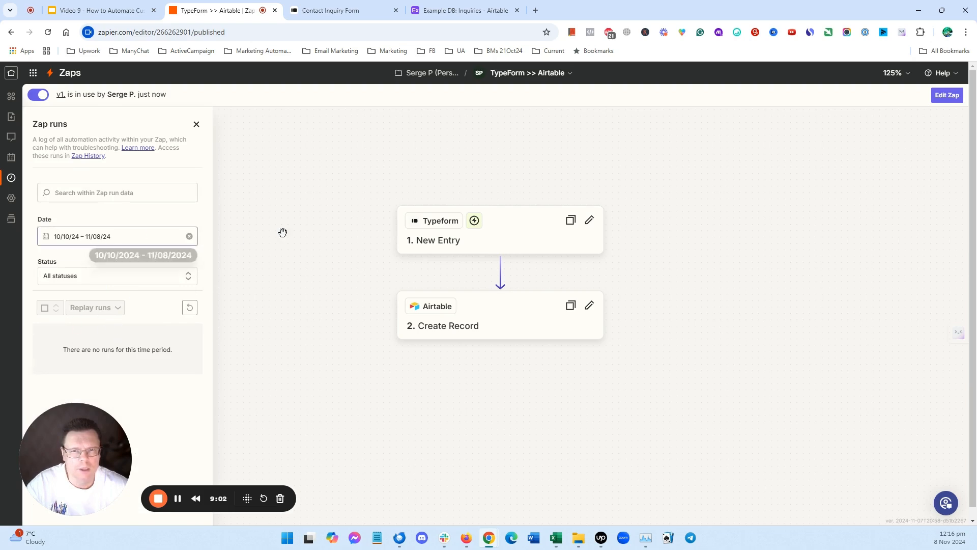
click(196, 124)
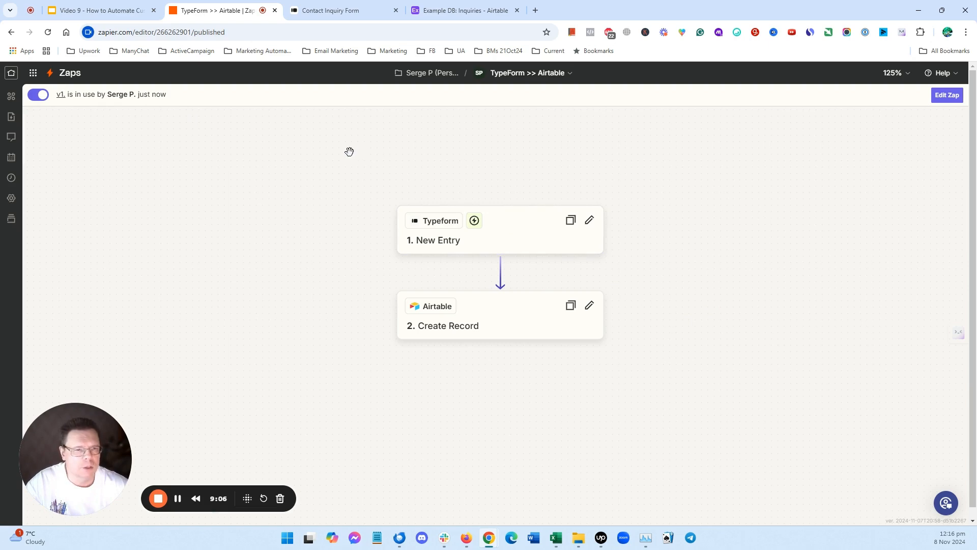
- Switch to the Contact Inquiry Form and answer the full-name question with a test contact's name
click(327, 9)
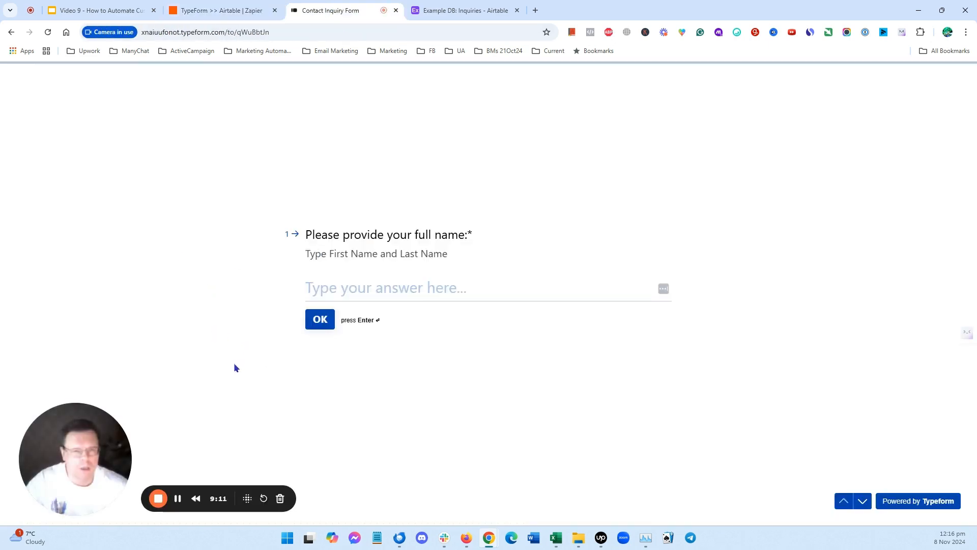
click(445, 298)
text(Frank Roberts)
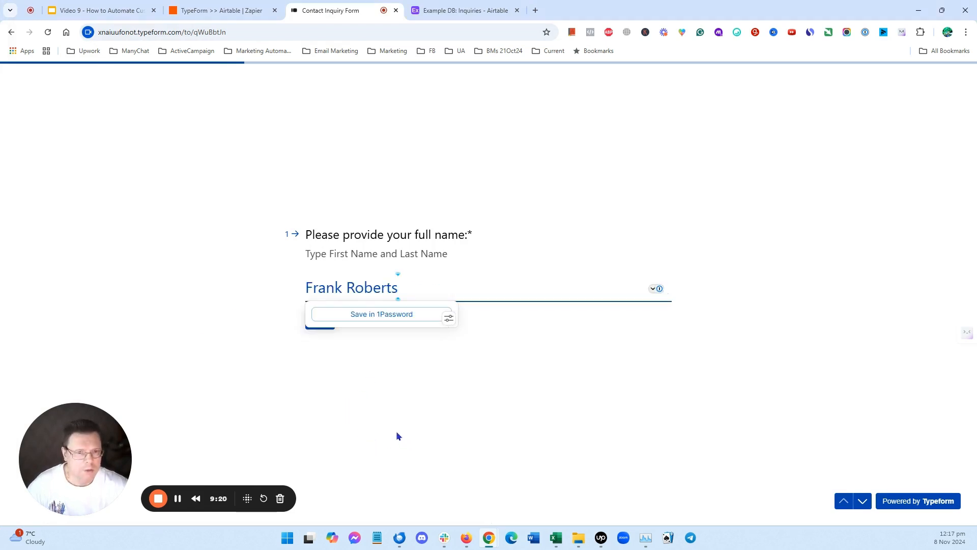
click(316, 319)
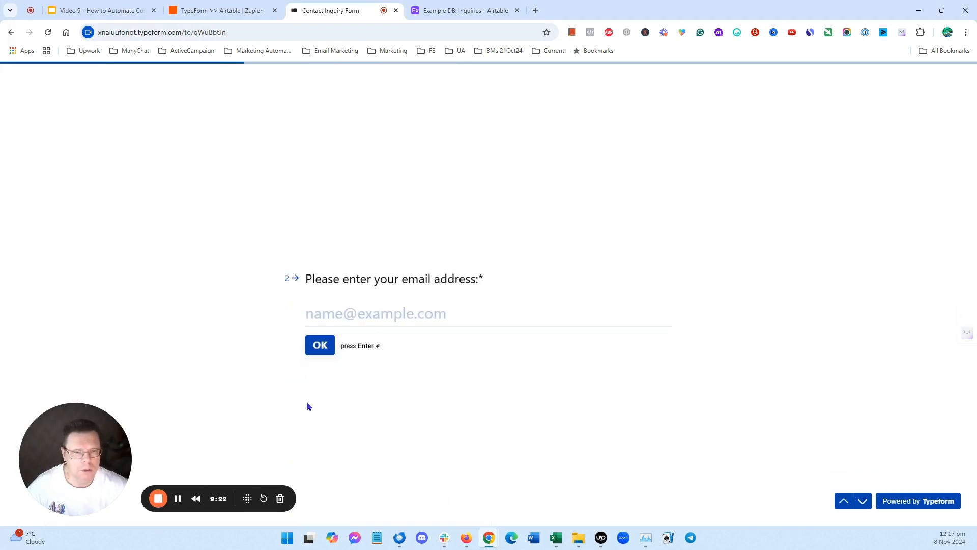
- Paste the test contact's e-mail address into the e-mail question and continue
key(alt+Tab)
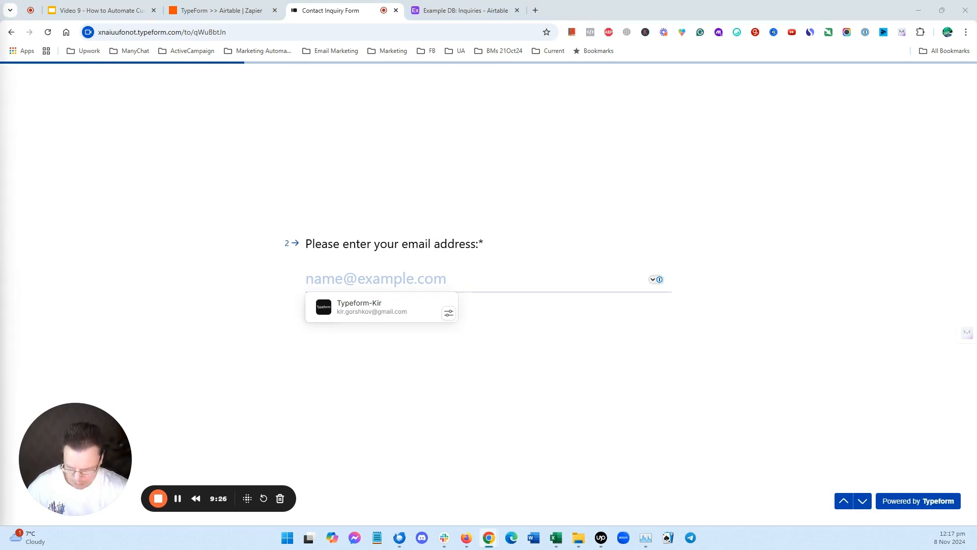
click(380, 273)
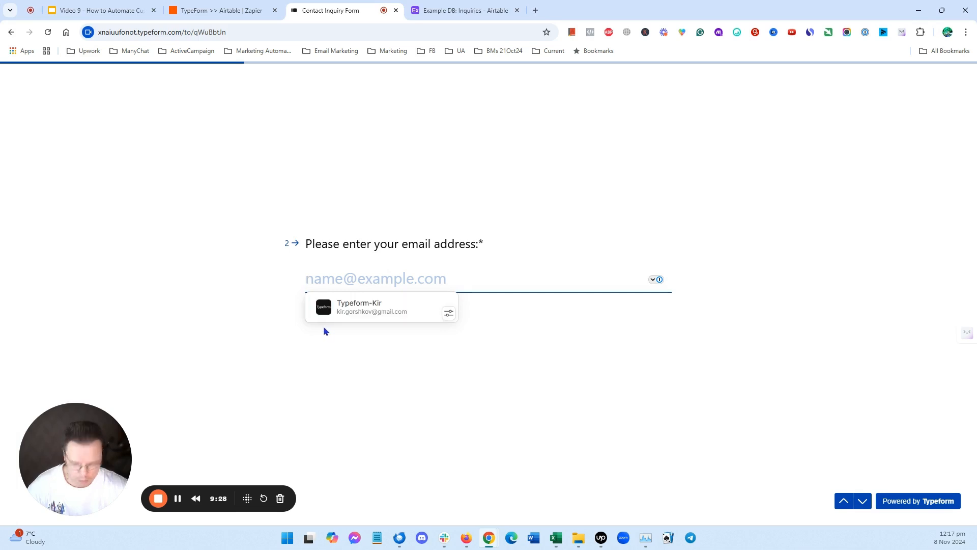
key(ctrl+v)
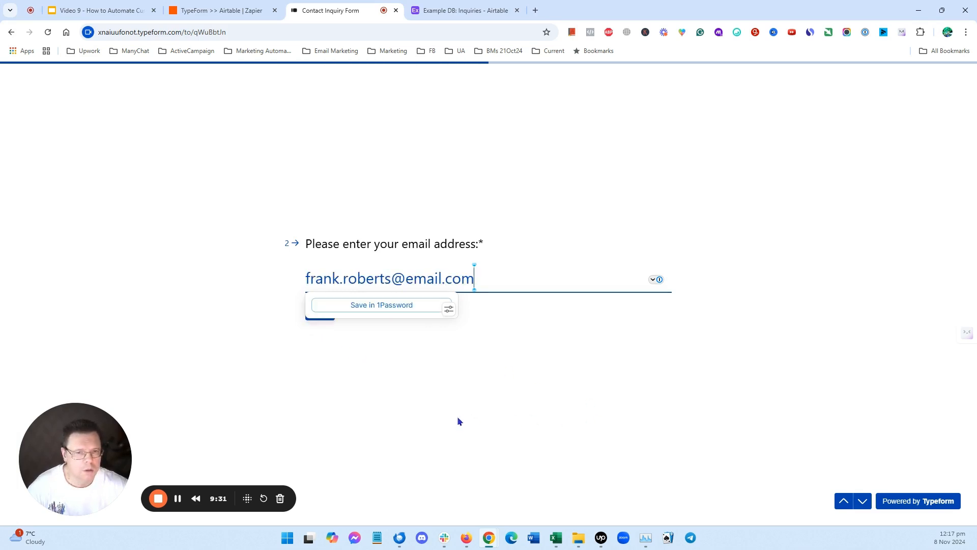
click(320, 312)
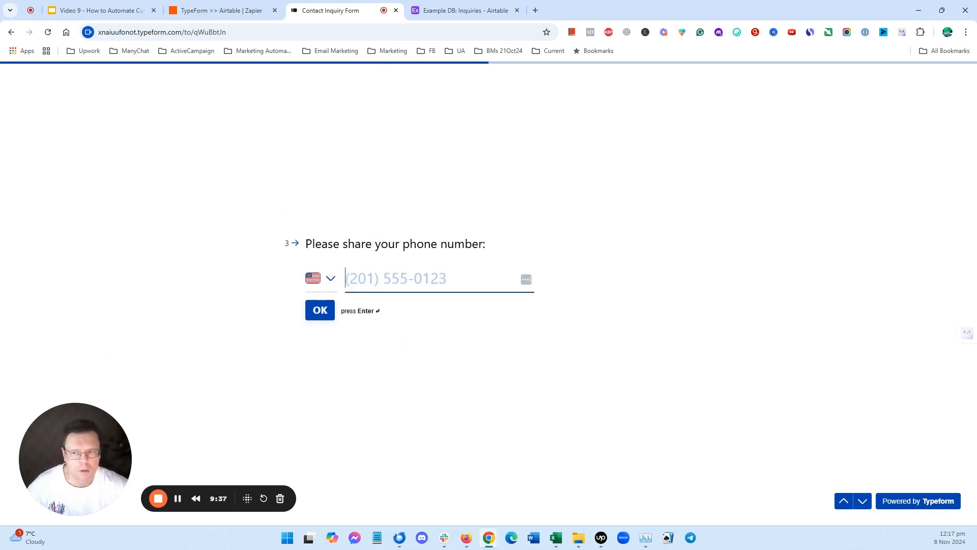
- Try to submit the test contact's phone number in the phone question
key(alt+Tab)
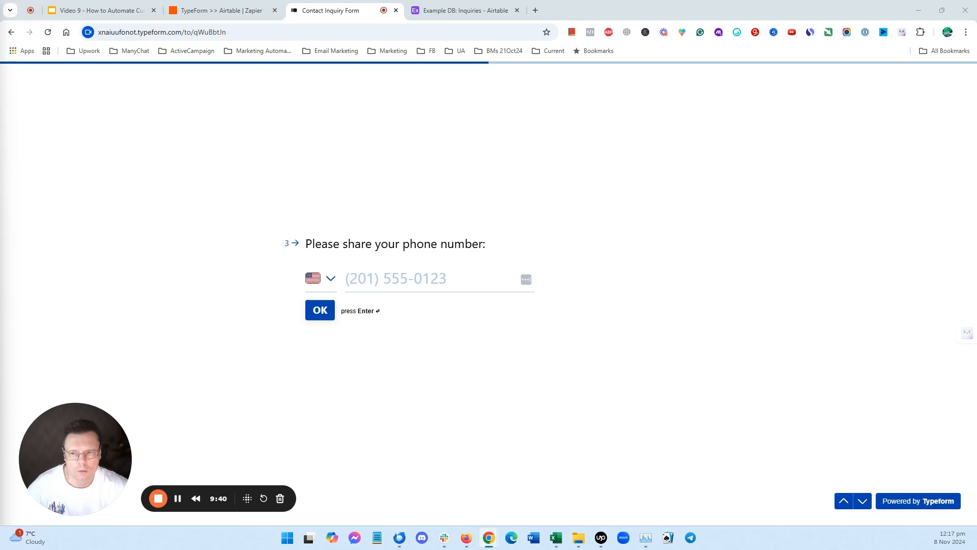
click(359, 275)
text((555) 678-4321)
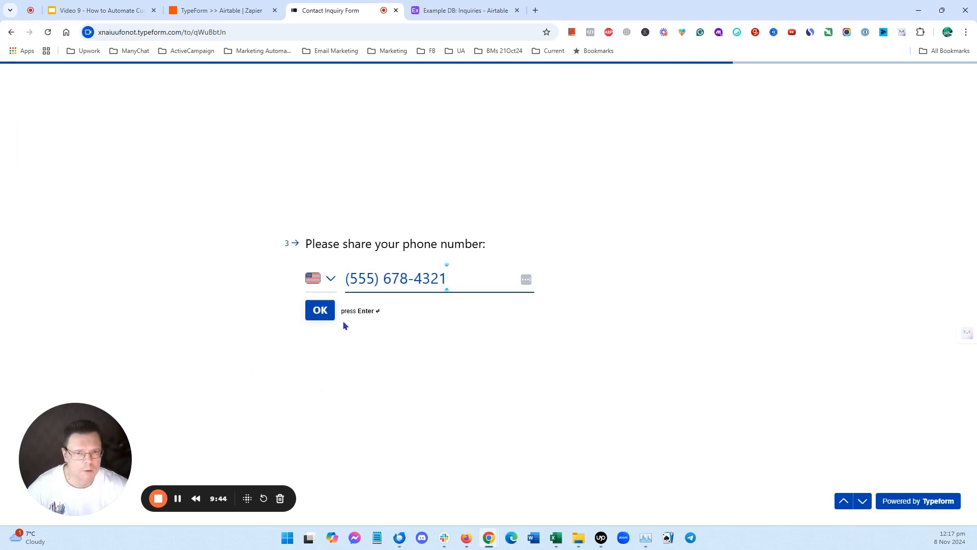
click(326, 311)
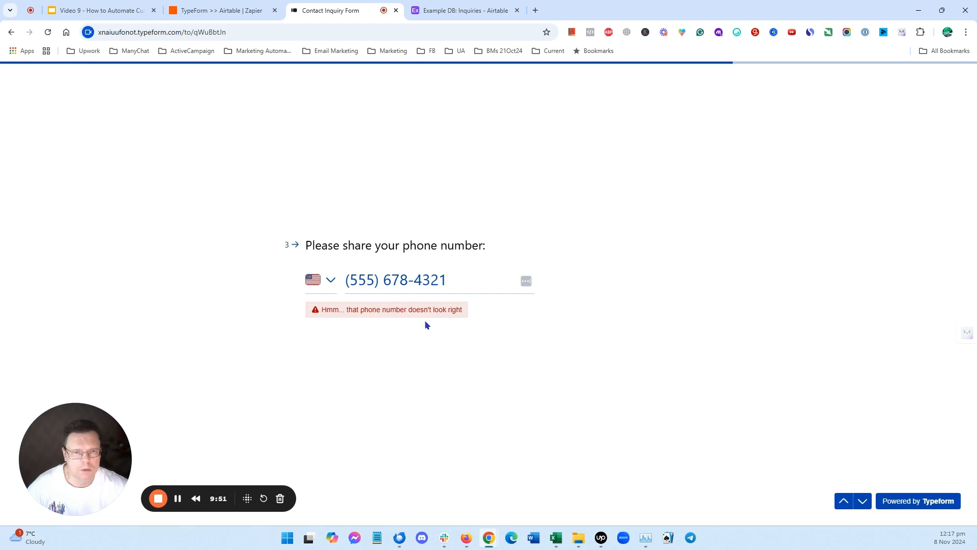
- Try to fix the phone number's formatting and resubmit it
click(379, 277)
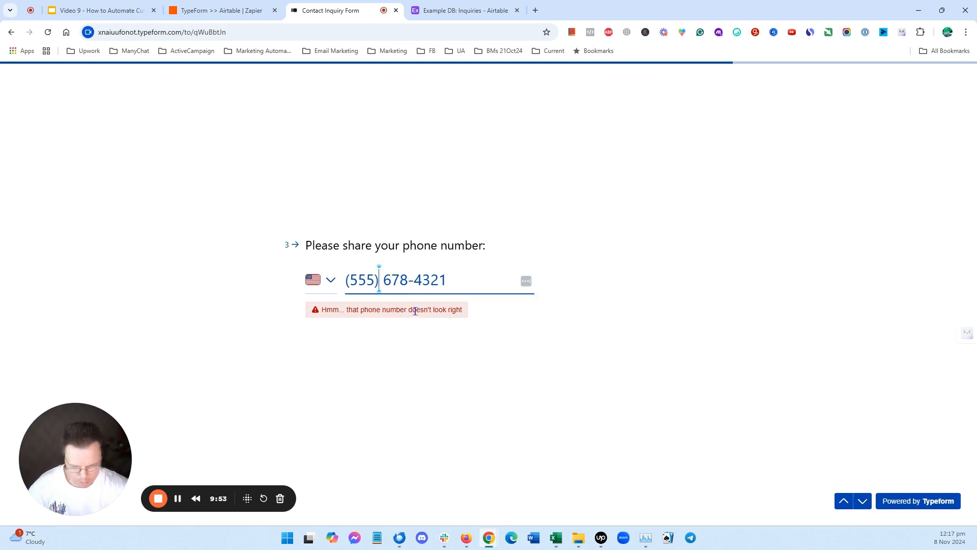
key(BackSpace)
click(350, 276)
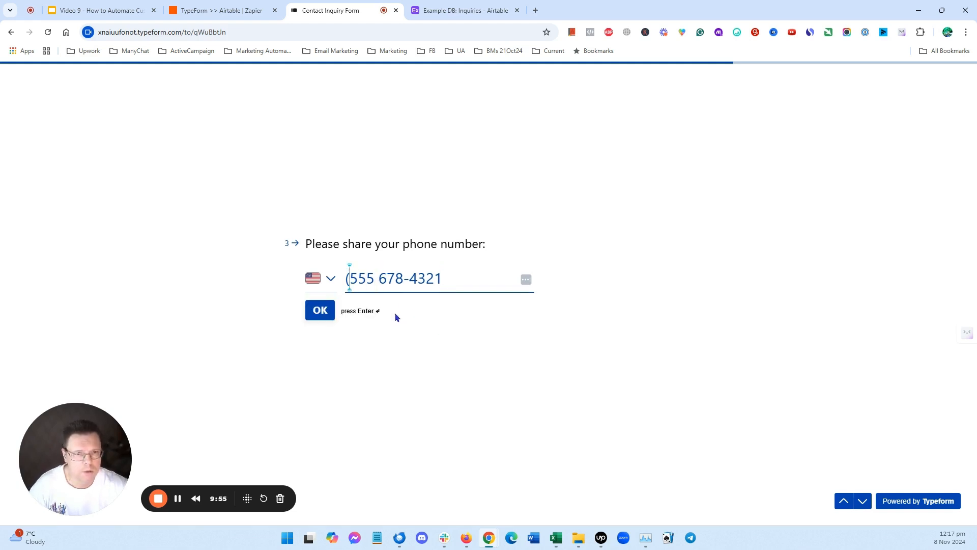
key(BackSpace)
key(Return)
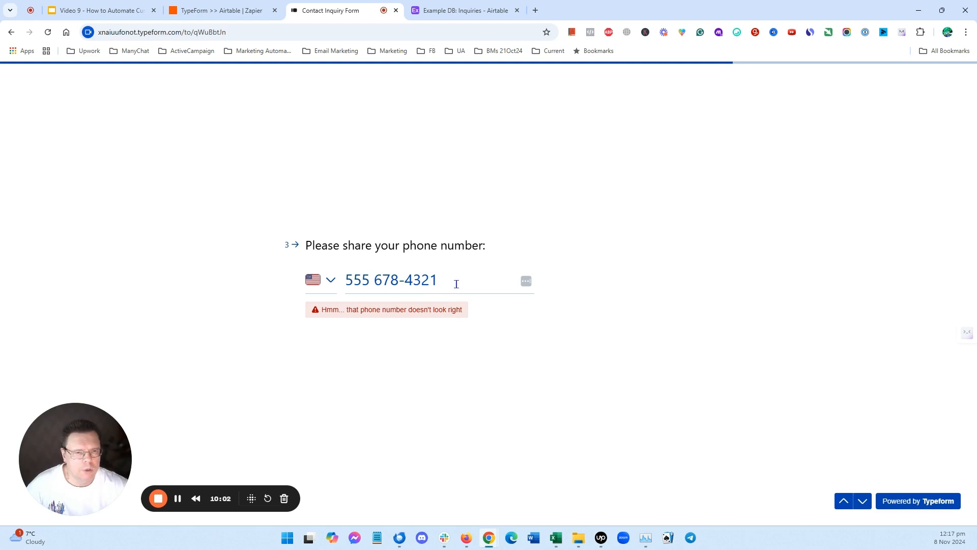
- Clear the phone answer and skip past the phone question
drag(445, 279, 355, 306)
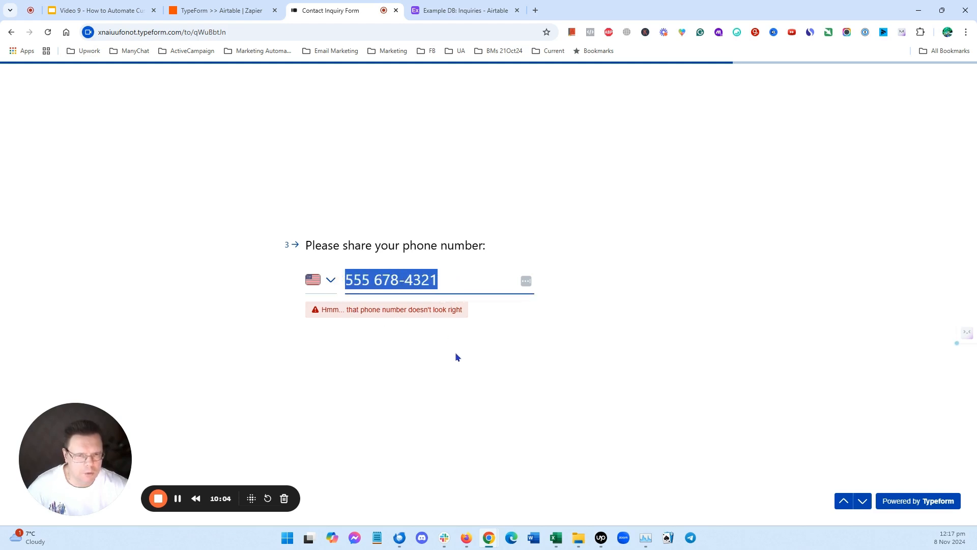
key(BackSpace)
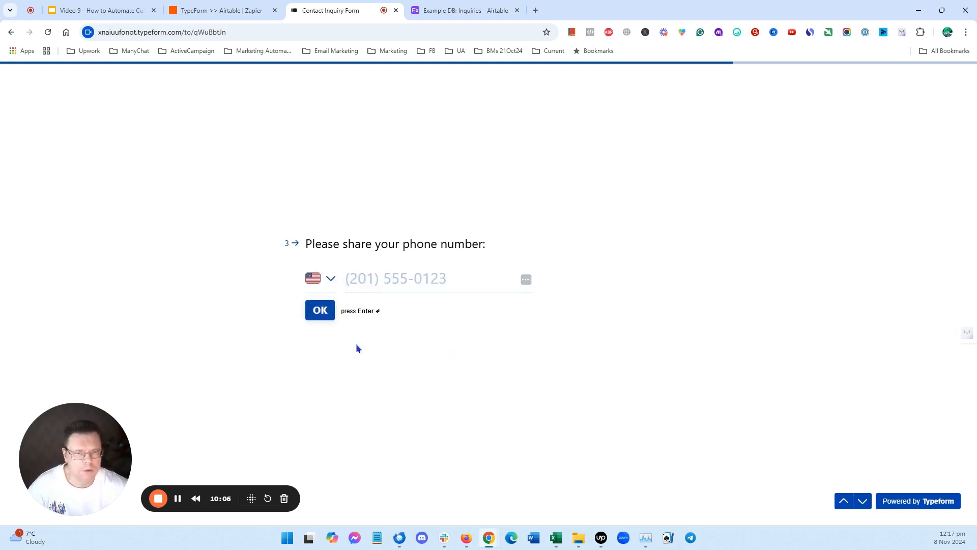
key(Return)
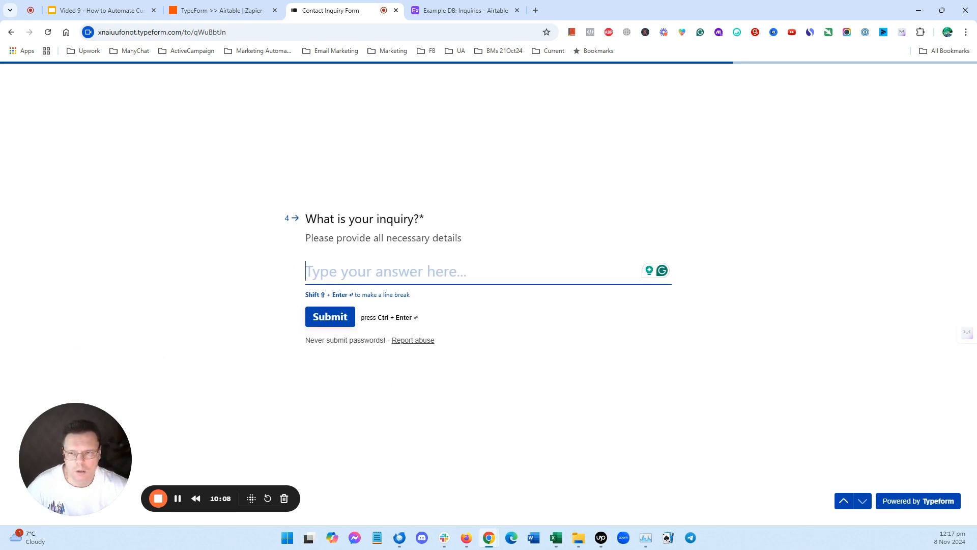
- Answer the inquiry question with 'Is there a warranty for this product?' and submit the form
key(alt+Tab)
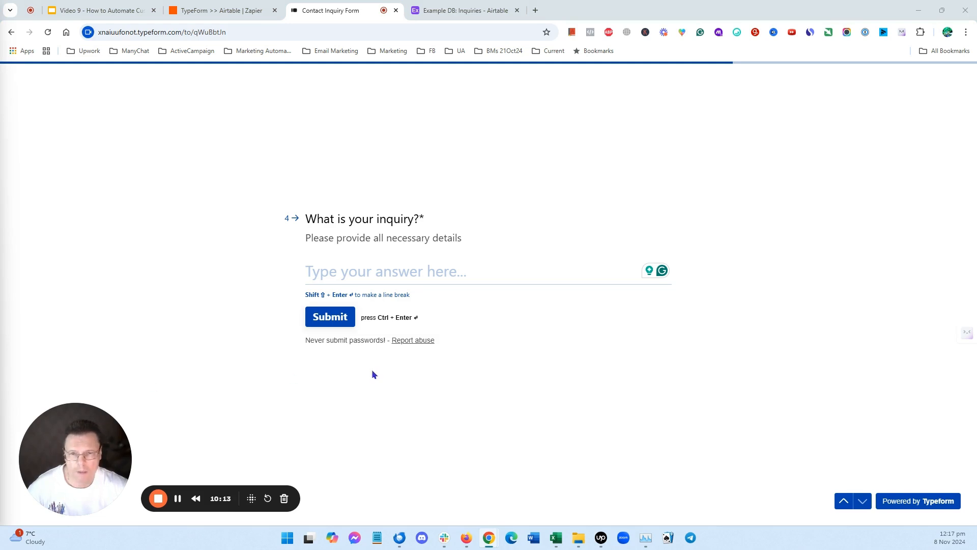
key(alt+Tab)
text(Is there a warranty for this product?)
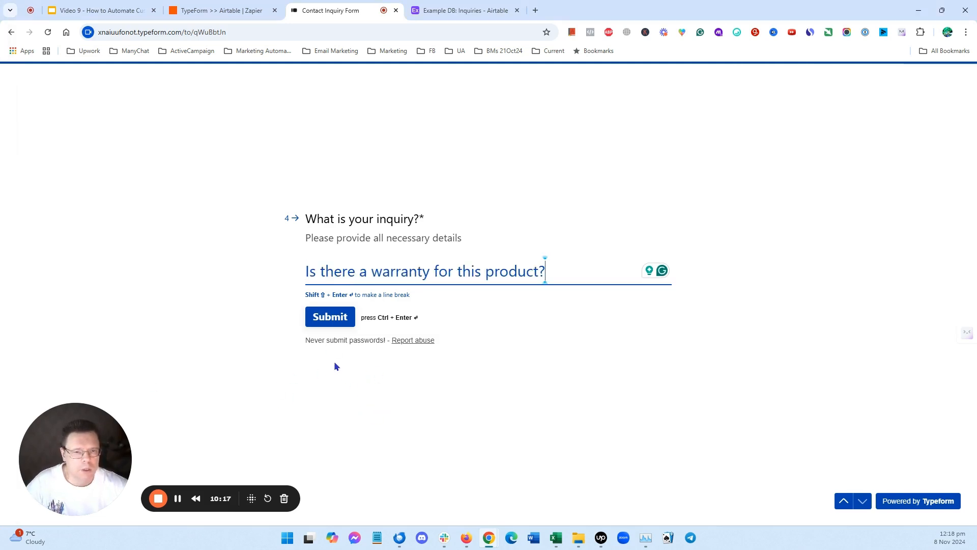
click(330, 316)
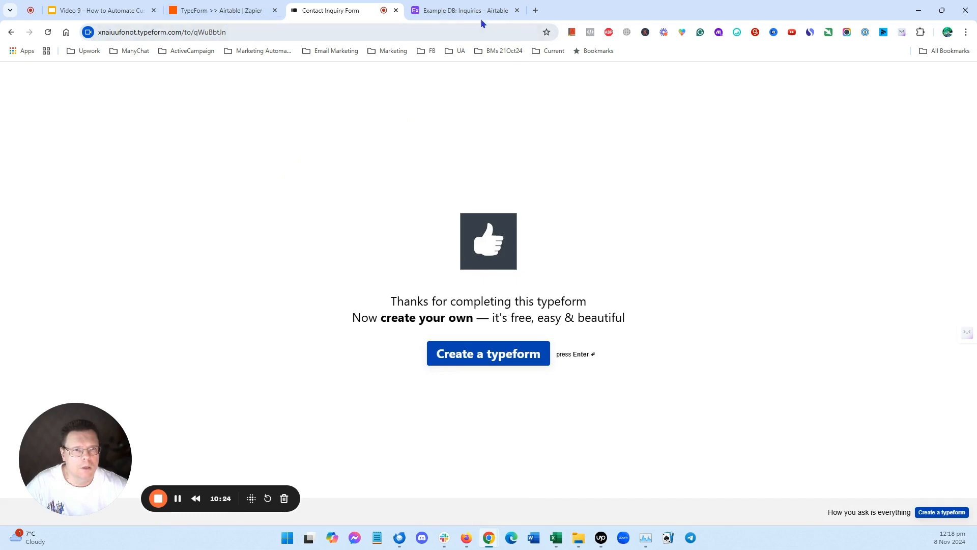
- Check the Airtable Inquiries table for the submitted entry, then return to the Zap editor
click(465, 10)
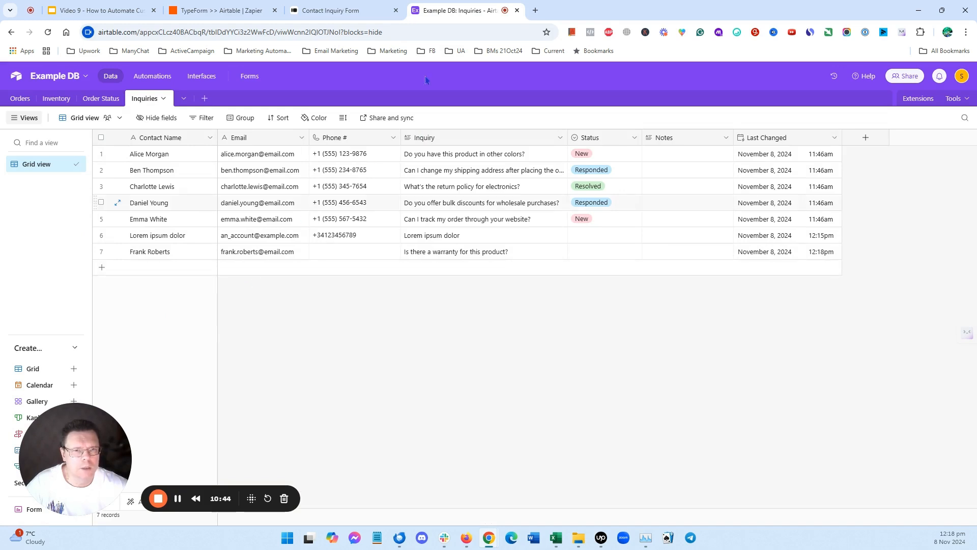
click(220, 10)
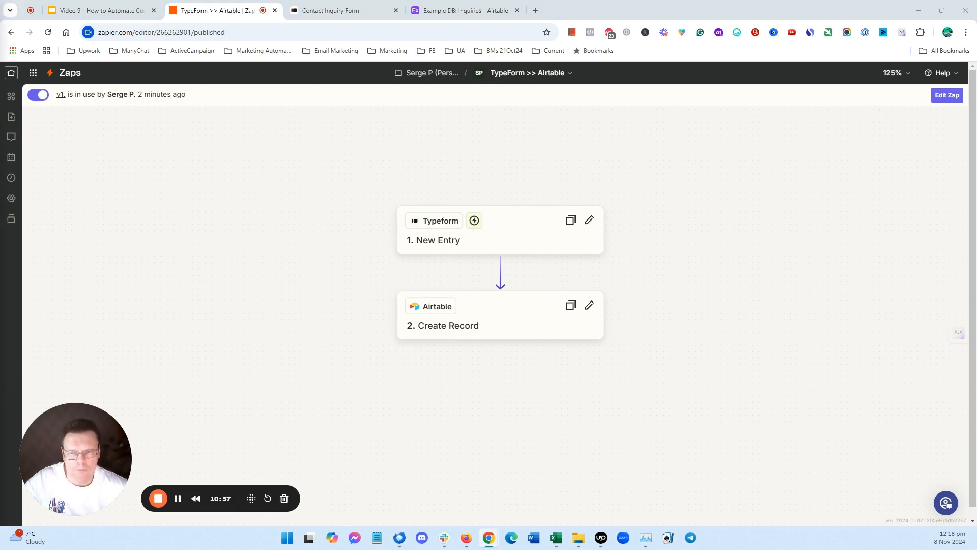
click(109, 14)
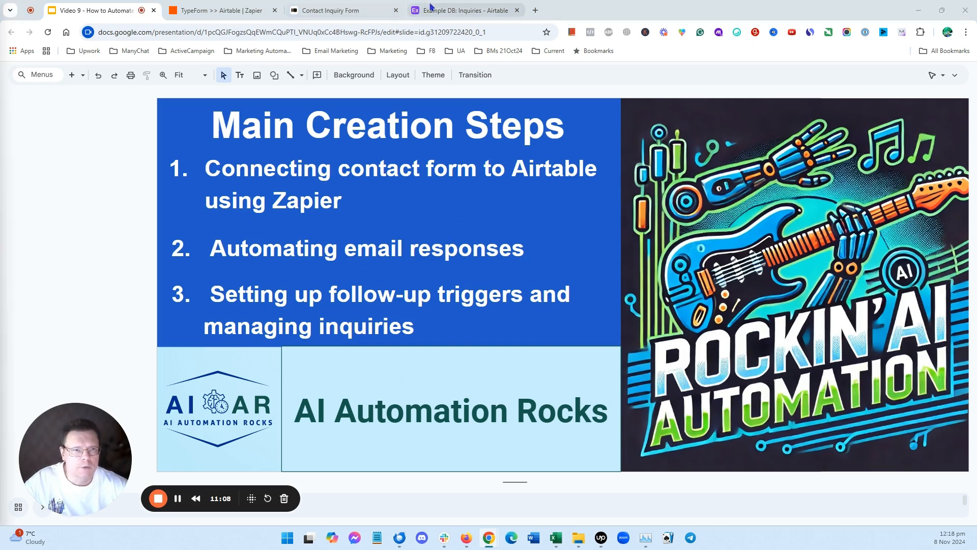
click(460, 11)
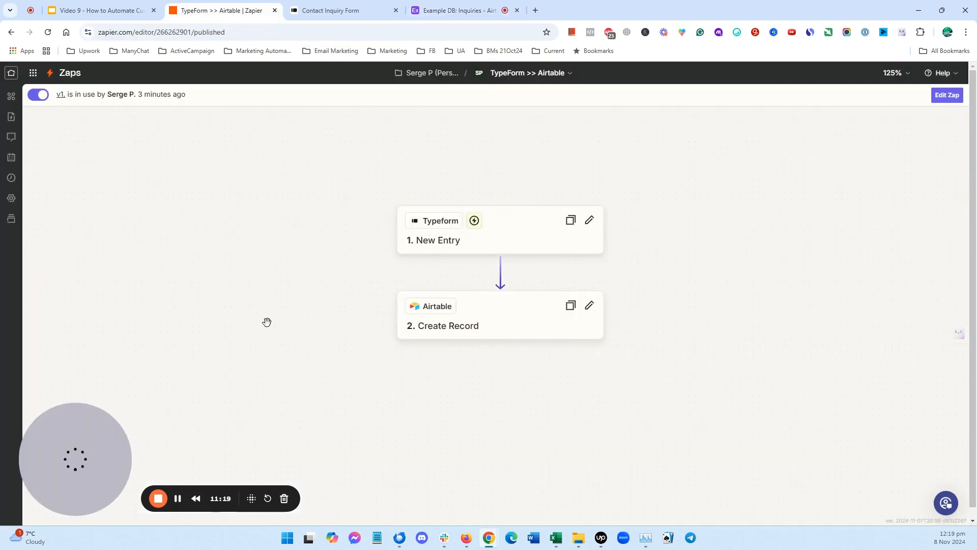
click(219, 10)
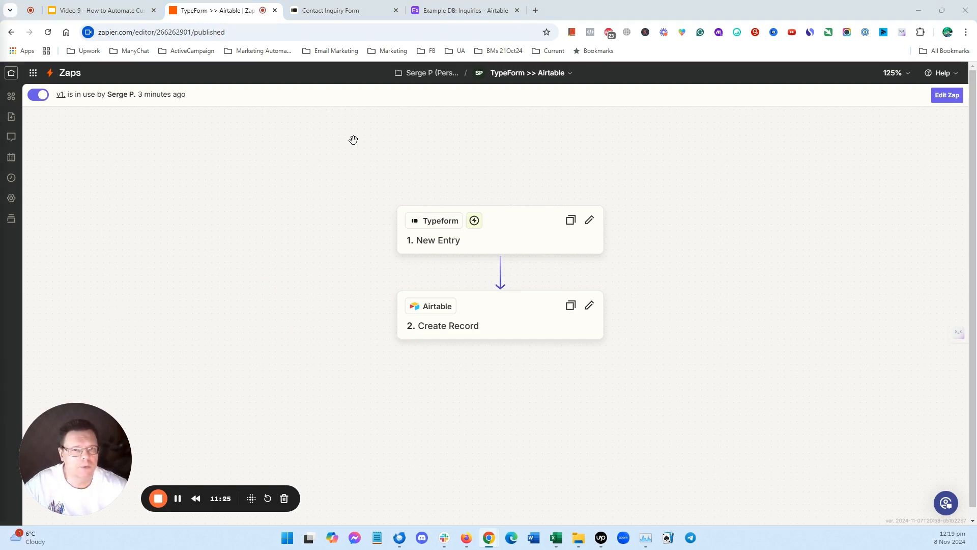
- Leave the published Zap and create a new blank Zap from the Zaps list
click(11, 72)
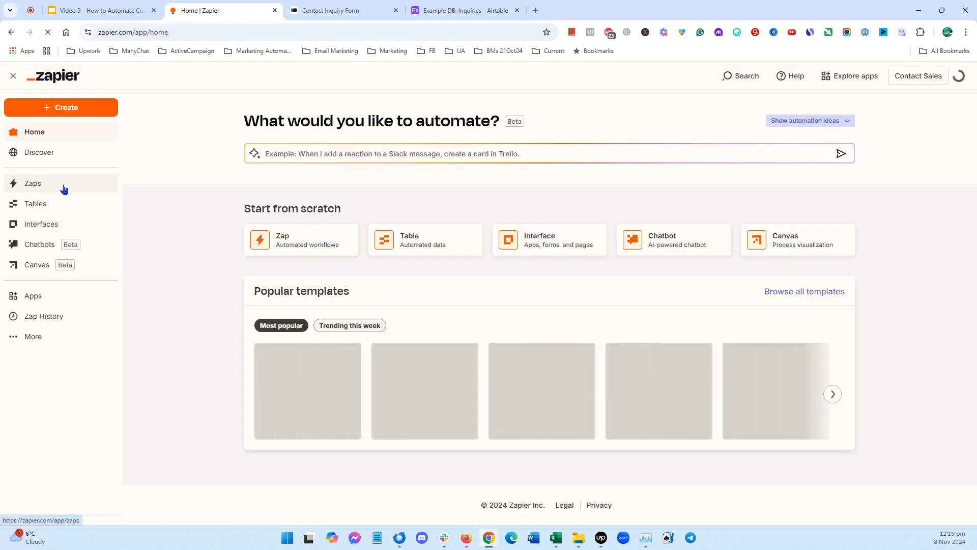
click(56, 189)
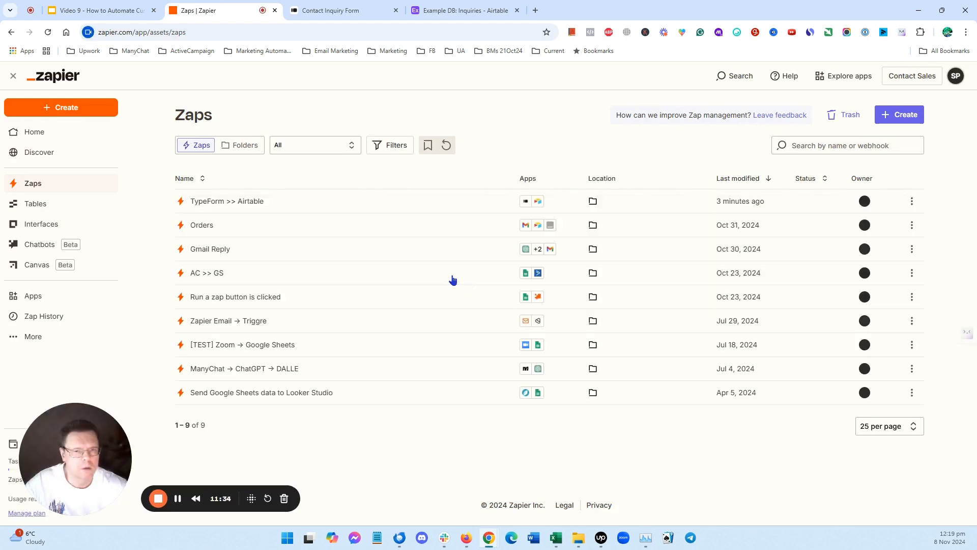
click(905, 116)
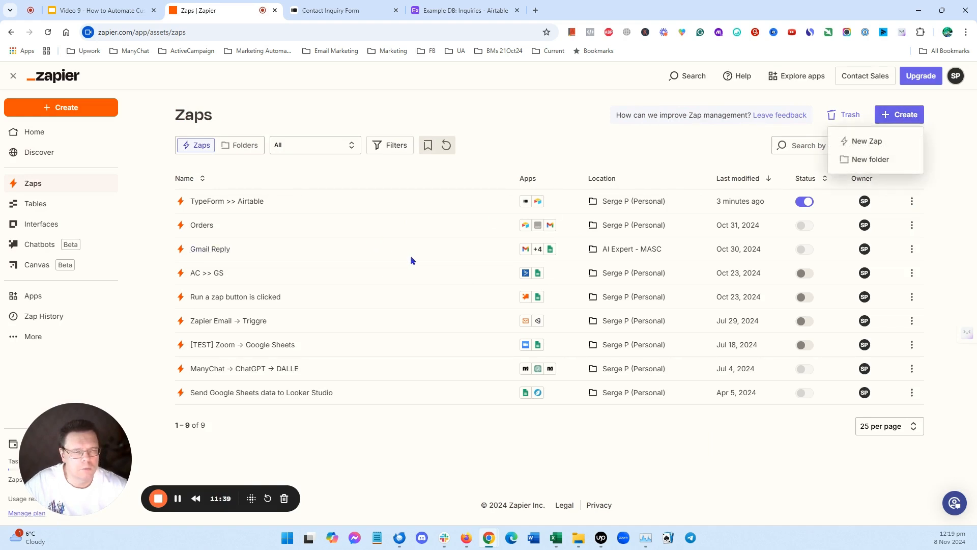
click(871, 141)
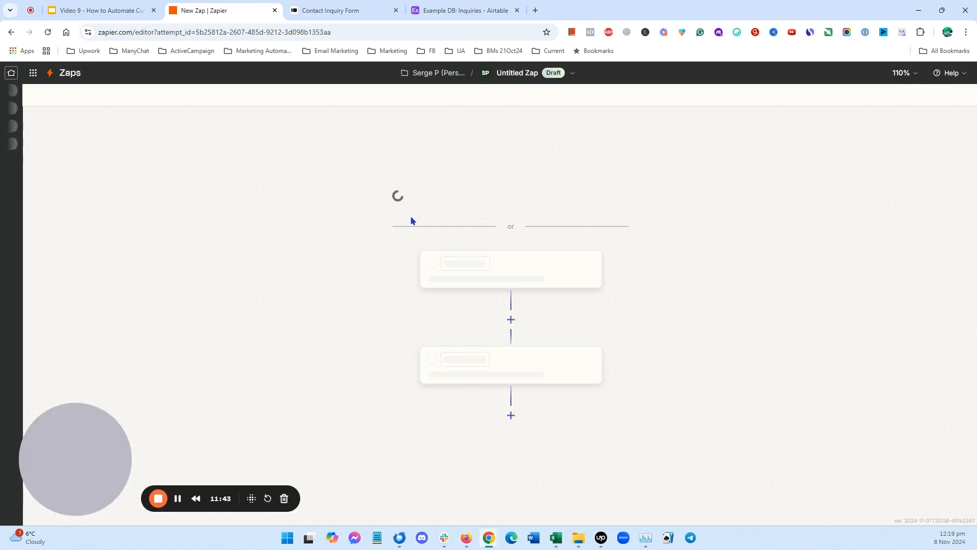
- Rename the new Zap to 'Airtable >> Email'
click(572, 73)
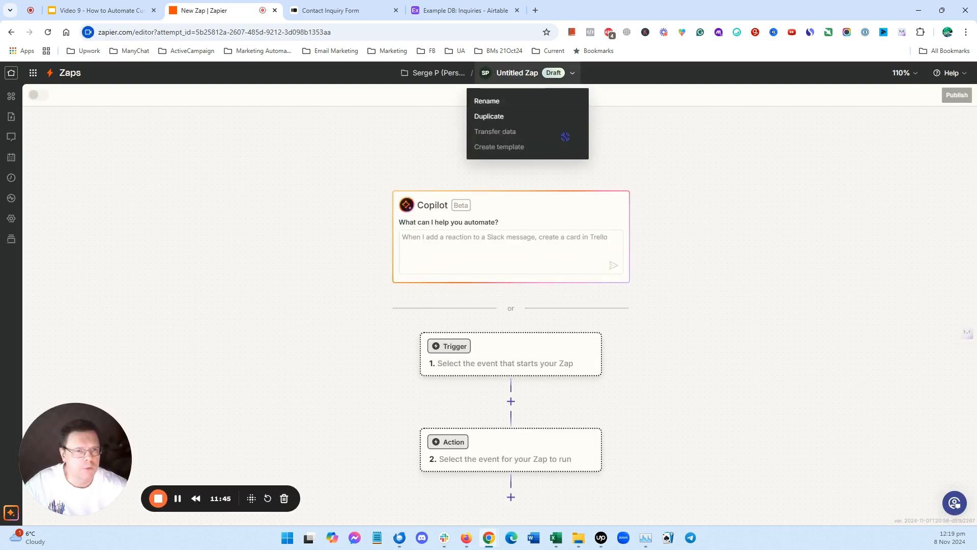
click(496, 102)
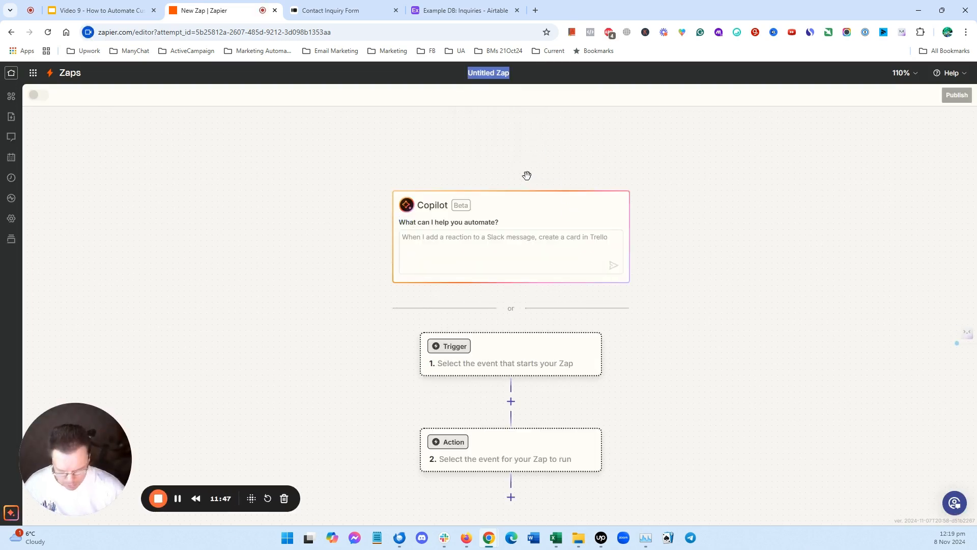
text(Airtab)
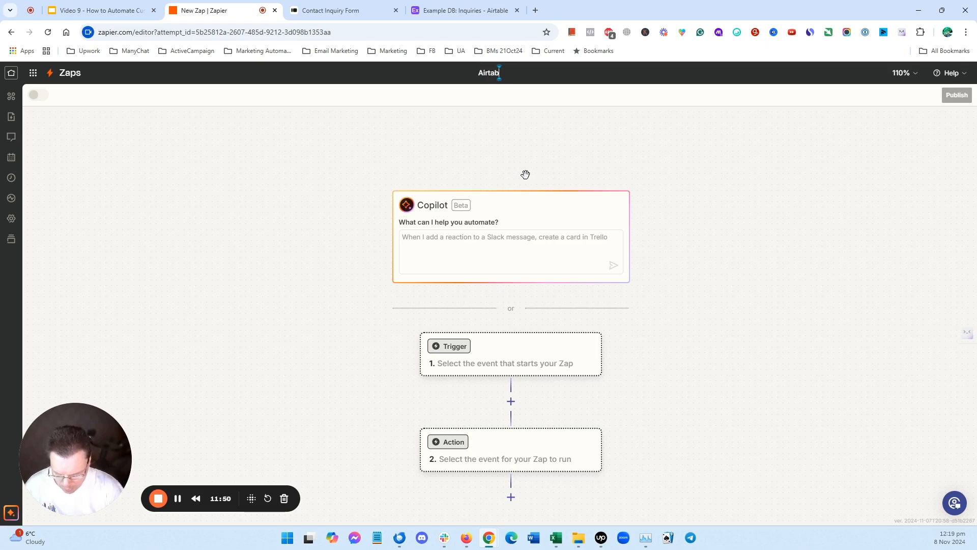
text(le >>)
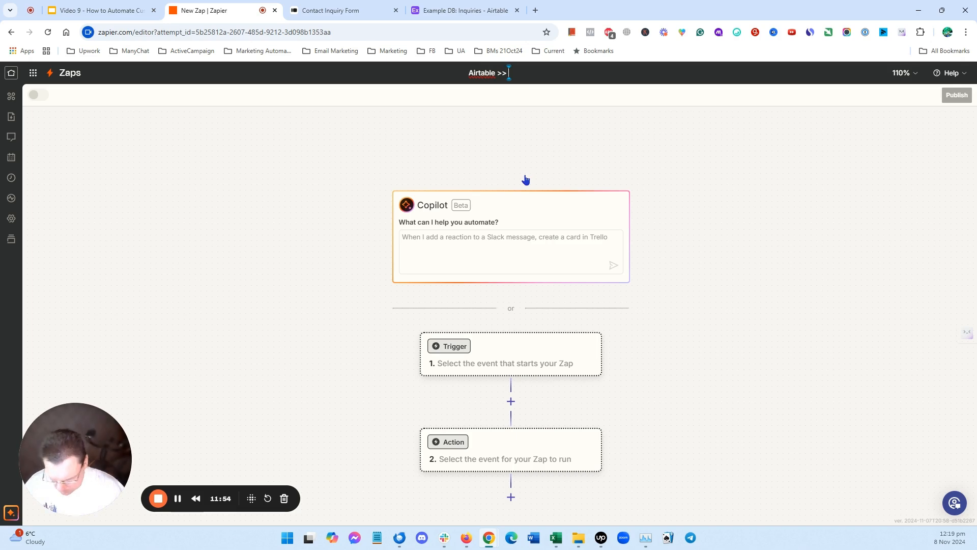
text( Email)
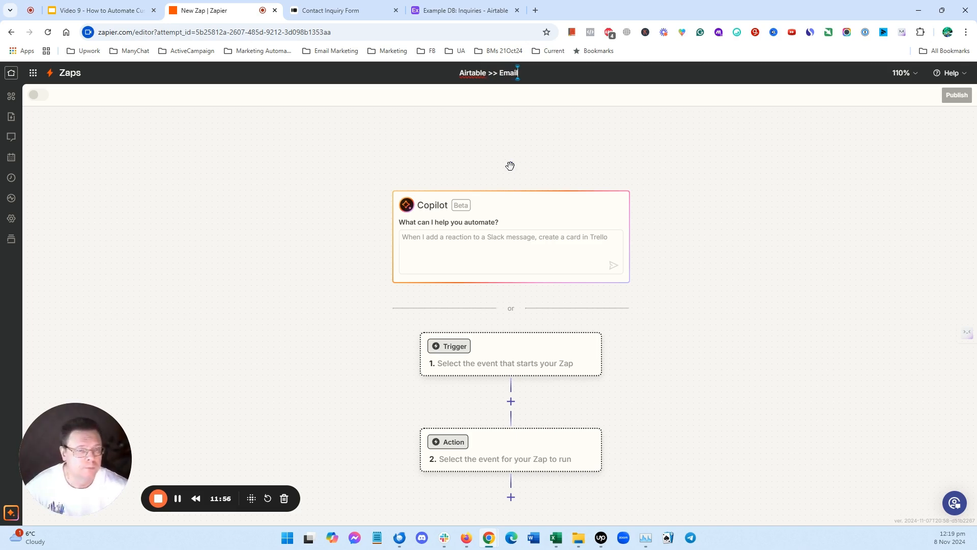
key(Return)
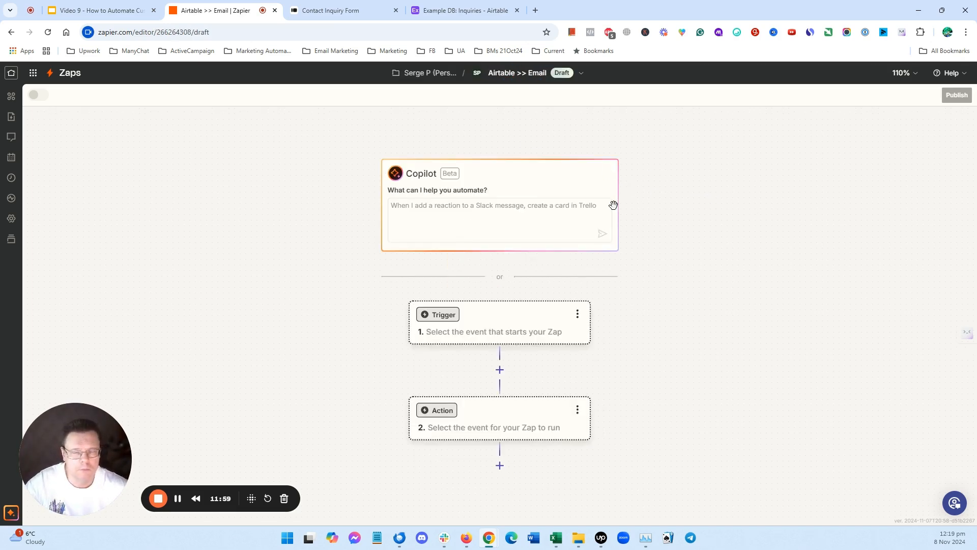
- Set the trigger step to Airtable with the New Record event
scroll(719, 248, down, 1)
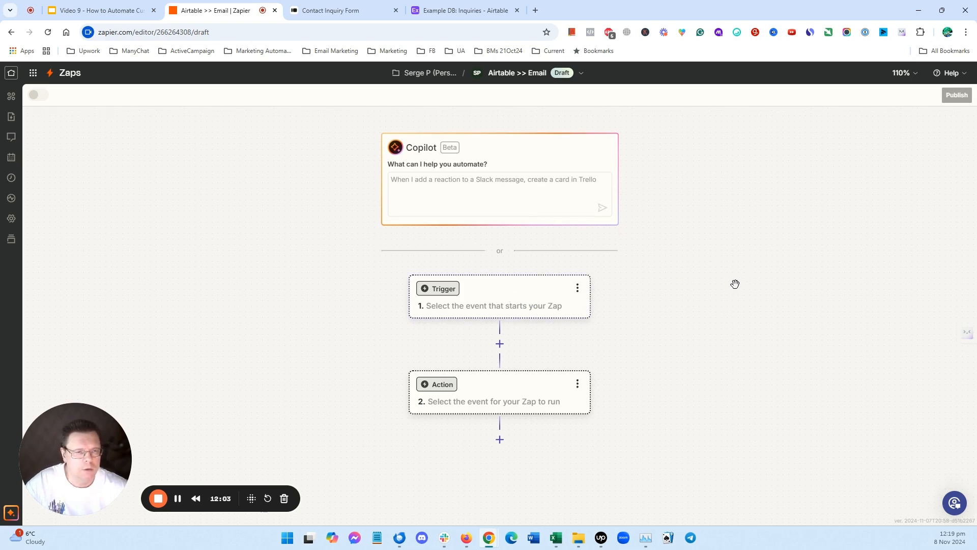
scroll(708, 253, down, 1)
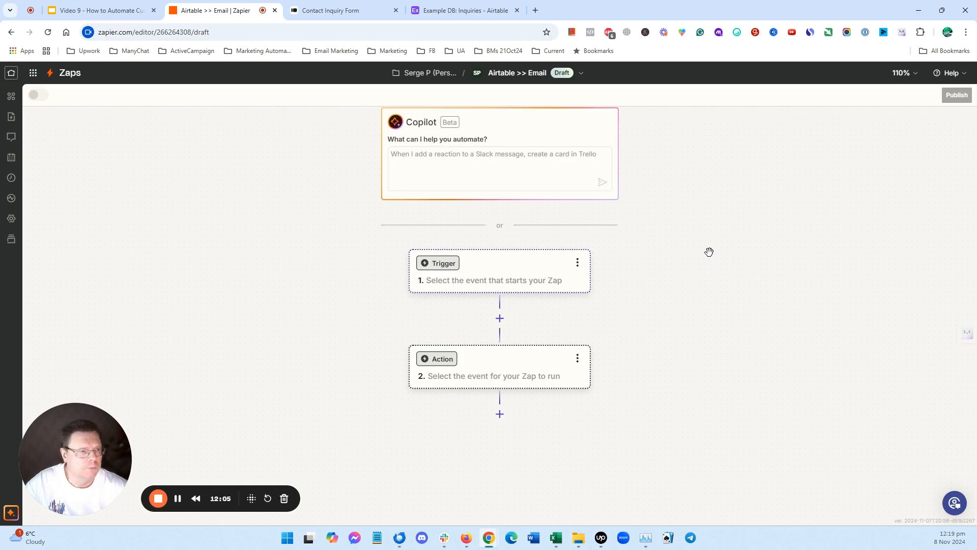
click(542, 273)
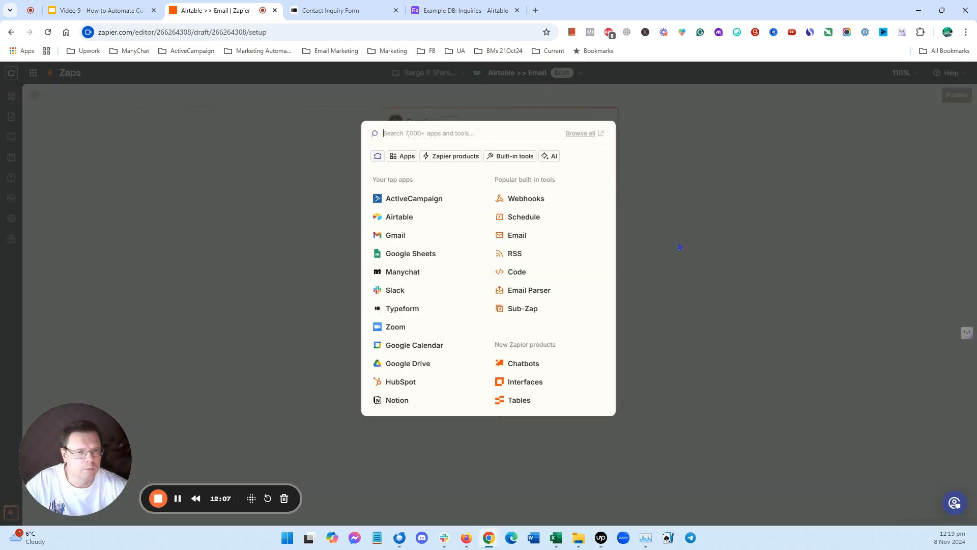
click(398, 217)
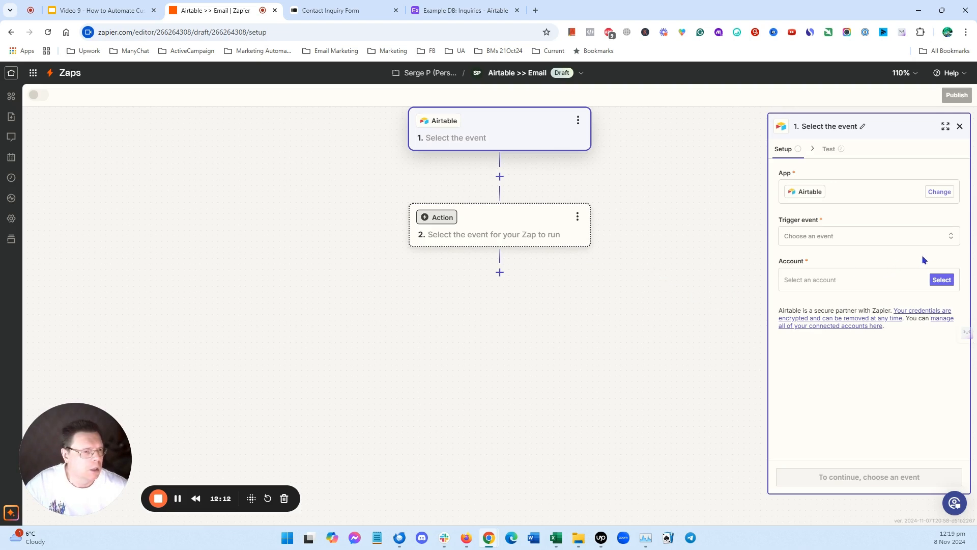
click(950, 236)
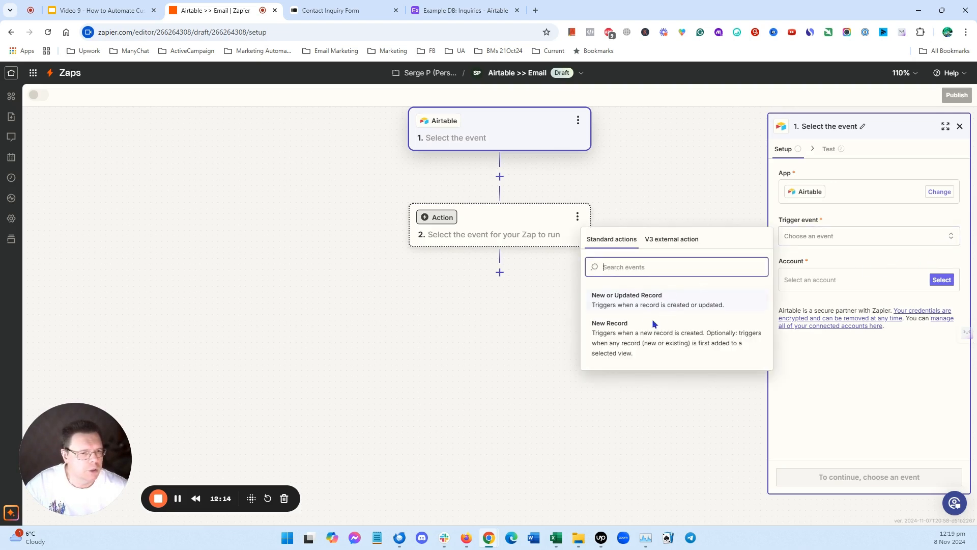
click(621, 323)
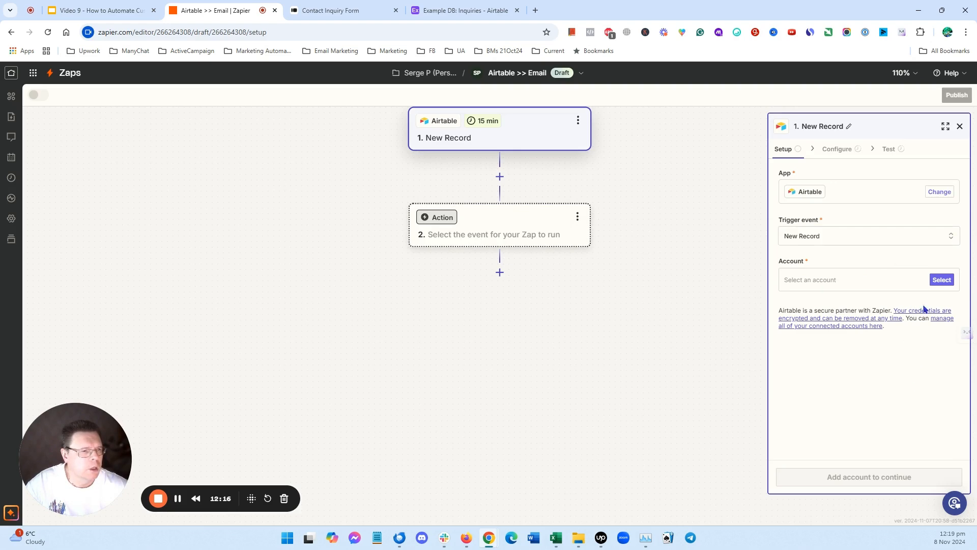
- Connect the existing Airtable account to the trigger and continue to configuration
click(942, 279)
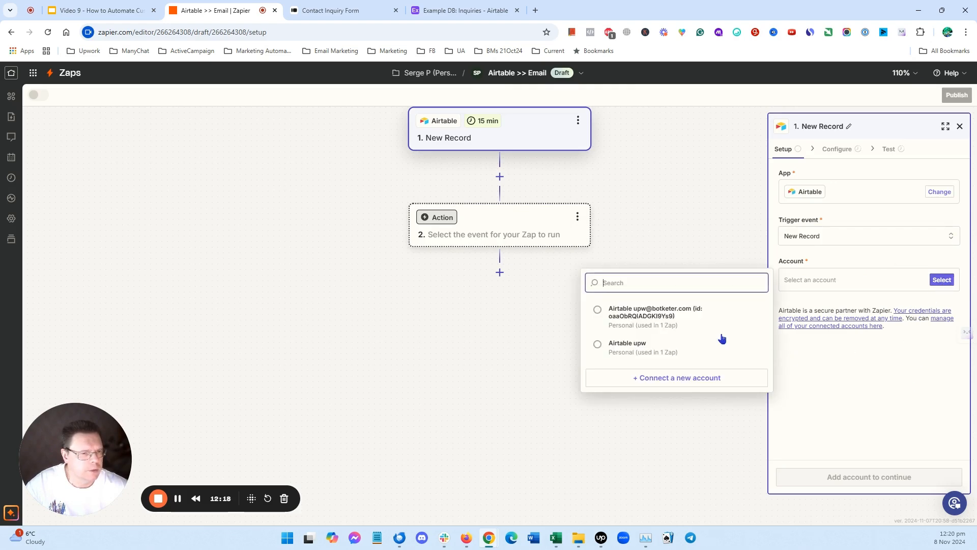
click(672, 313)
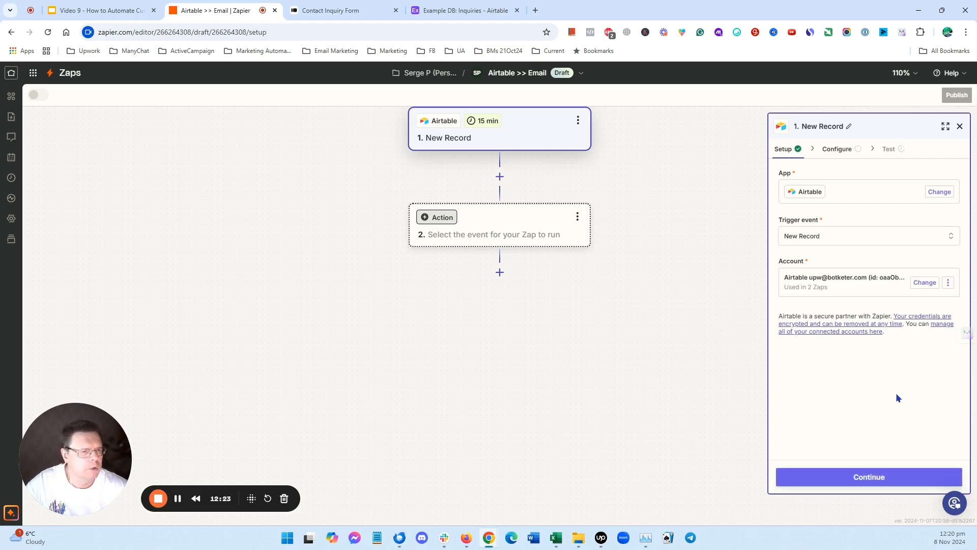
click(881, 478)
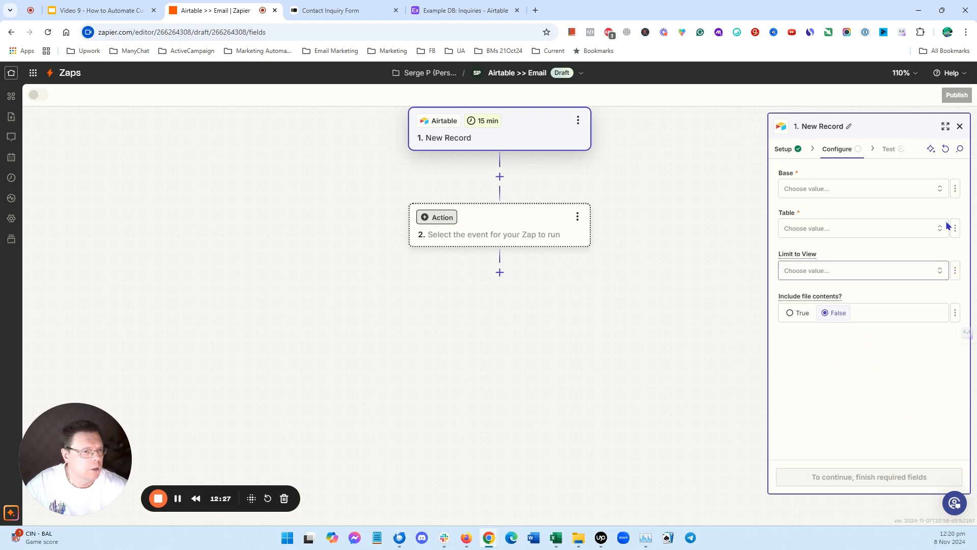
- Set the trigger's Base to Example DB and Table to Inquiries, then continue
click(938, 189)
click(630, 220)
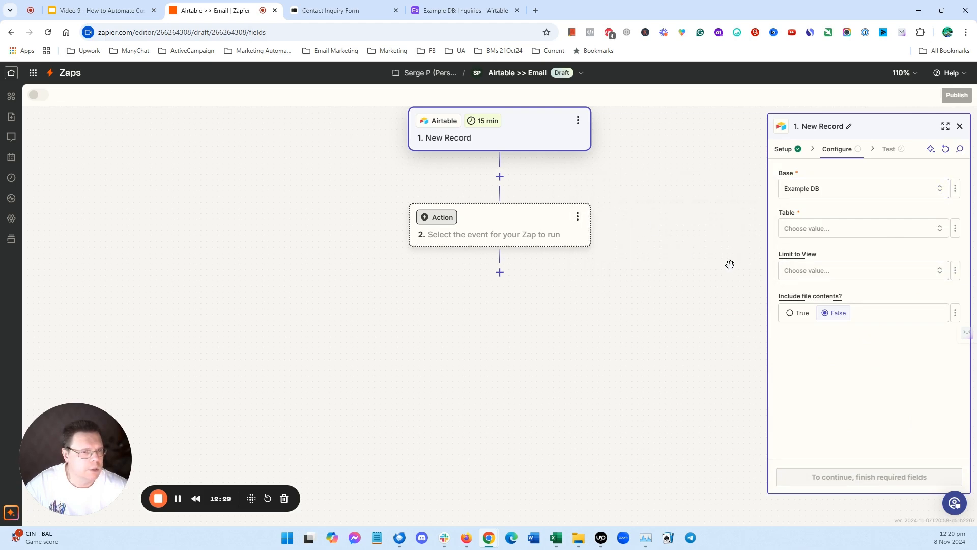
click(940, 229)
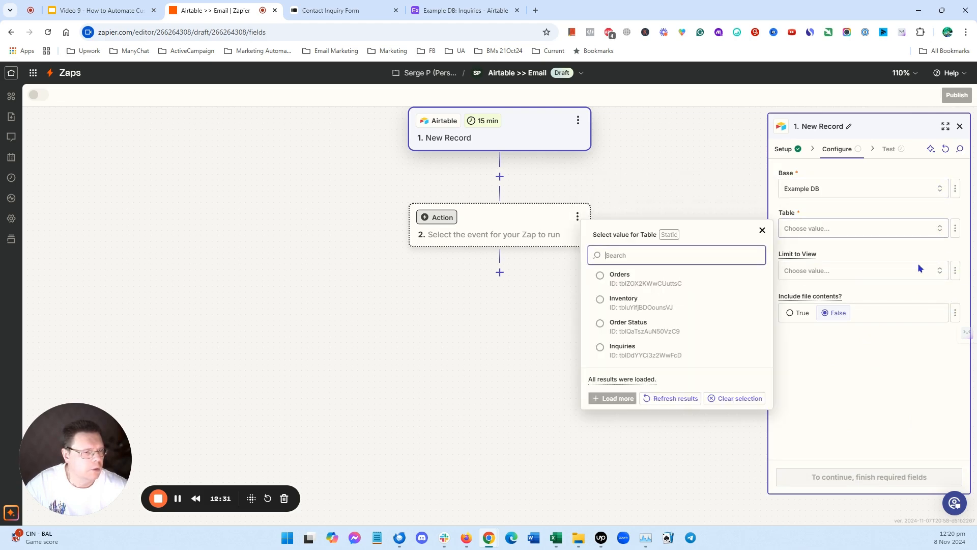
click(629, 349)
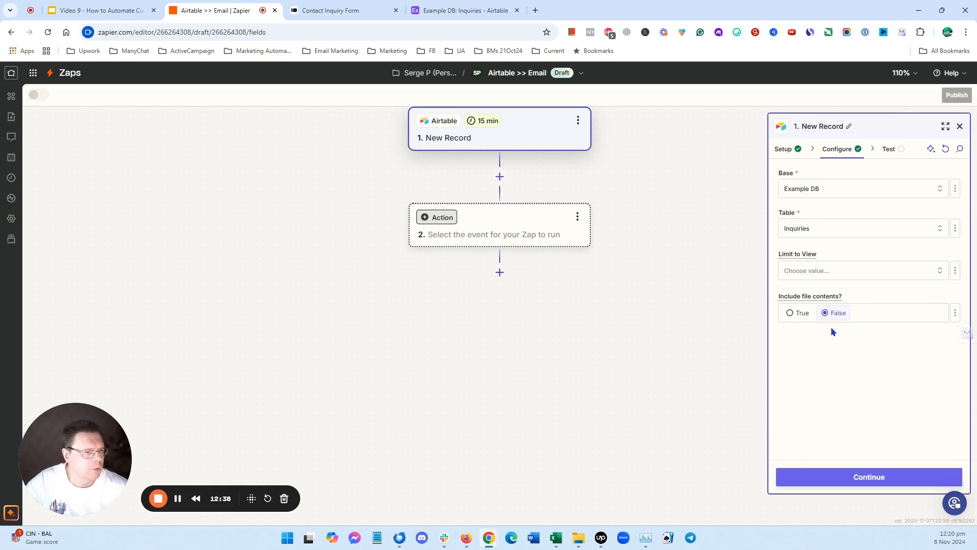
click(913, 478)
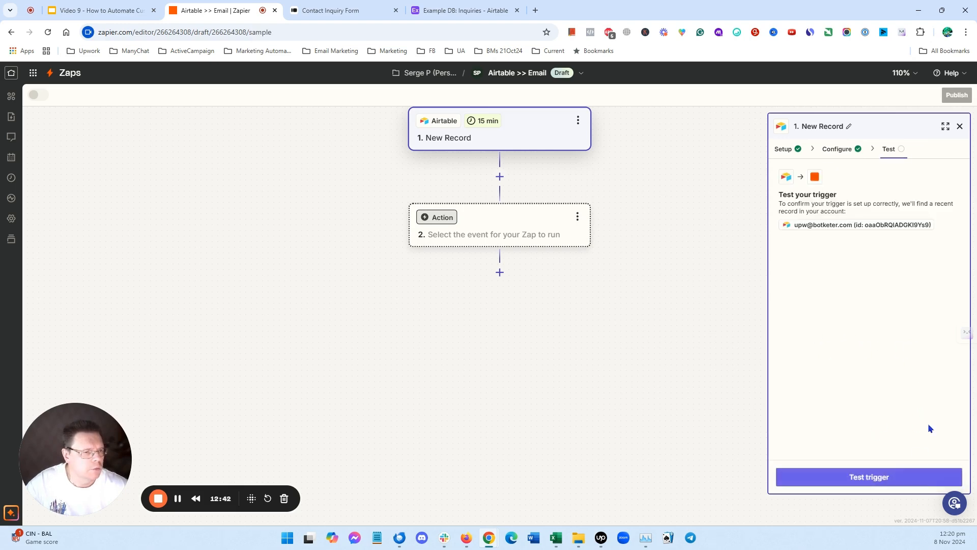
- Test the trigger and pick Record A as the sample record
click(874, 475)
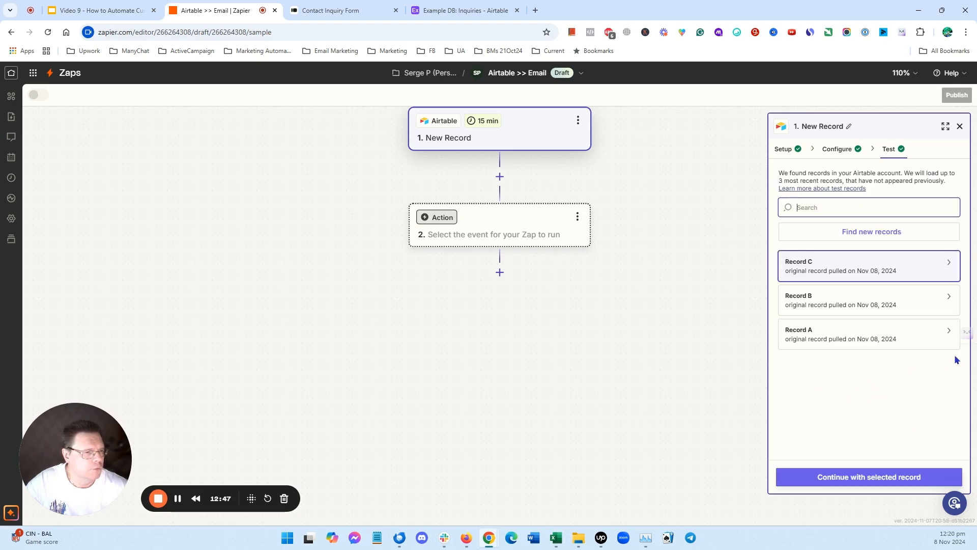
click(950, 264)
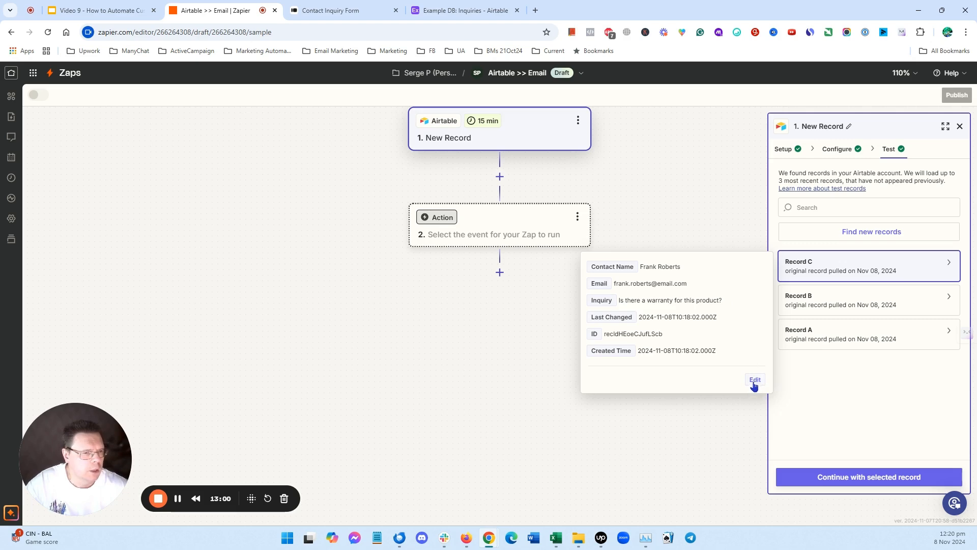
click(875, 298)
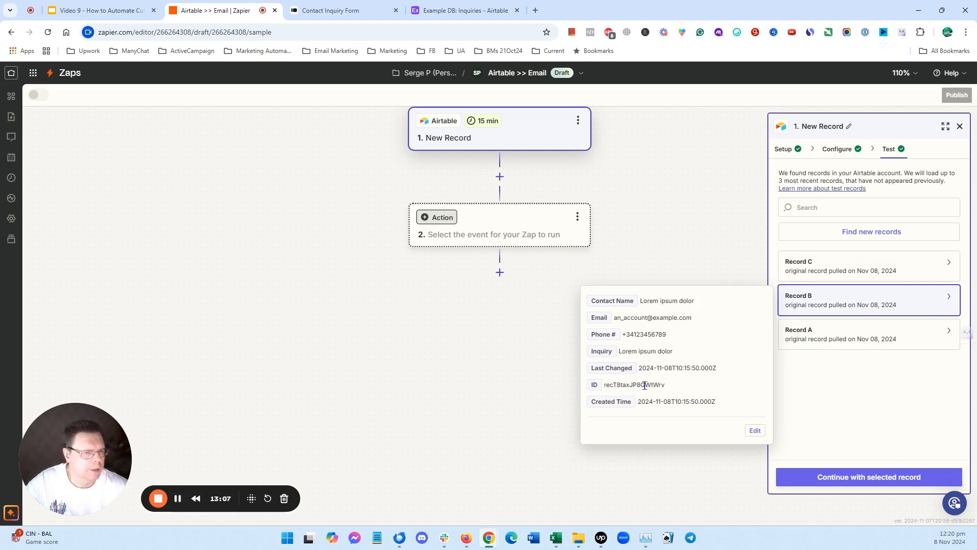
click(950, 332)
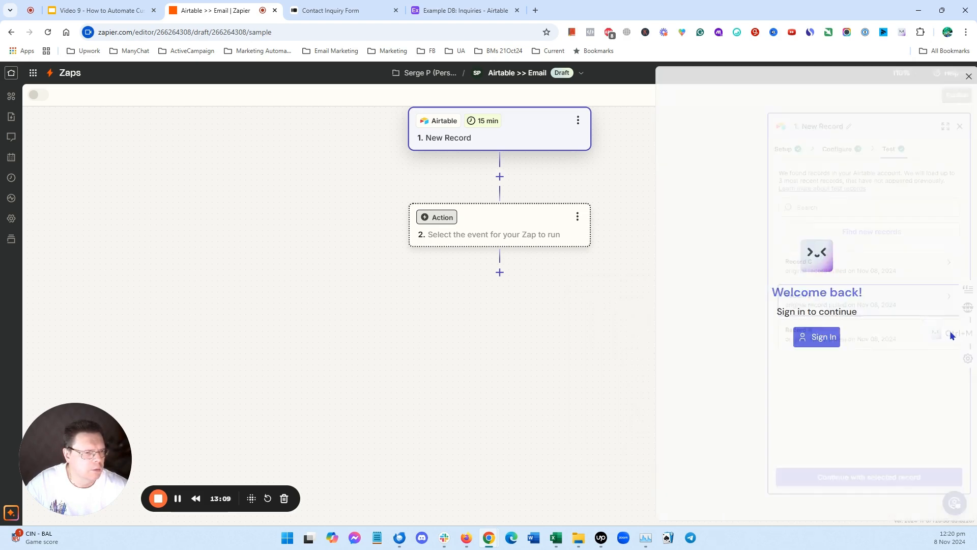
click(967, 76)
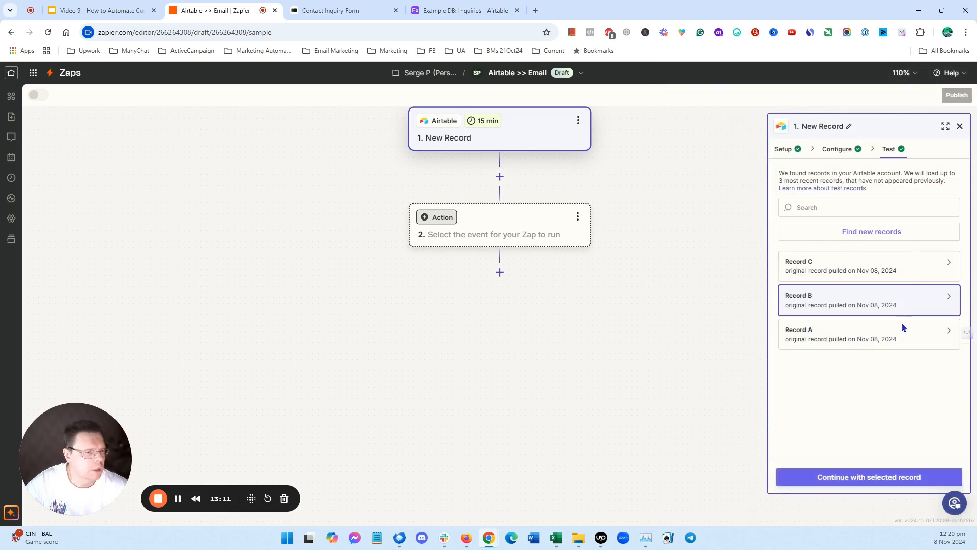
click(941, 332)
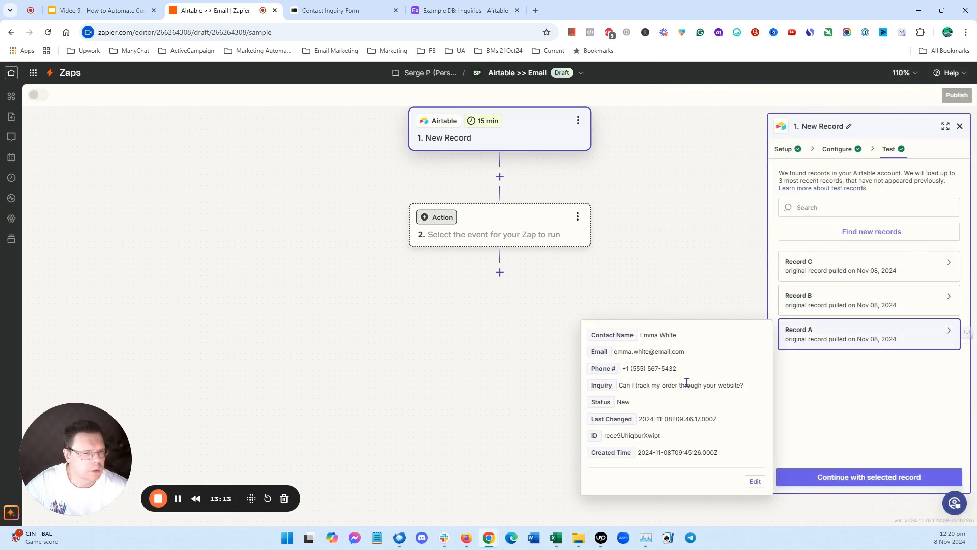
- Compare the sample against the Airtable Inquiries table, then continue with the selected record
click(458, 9)
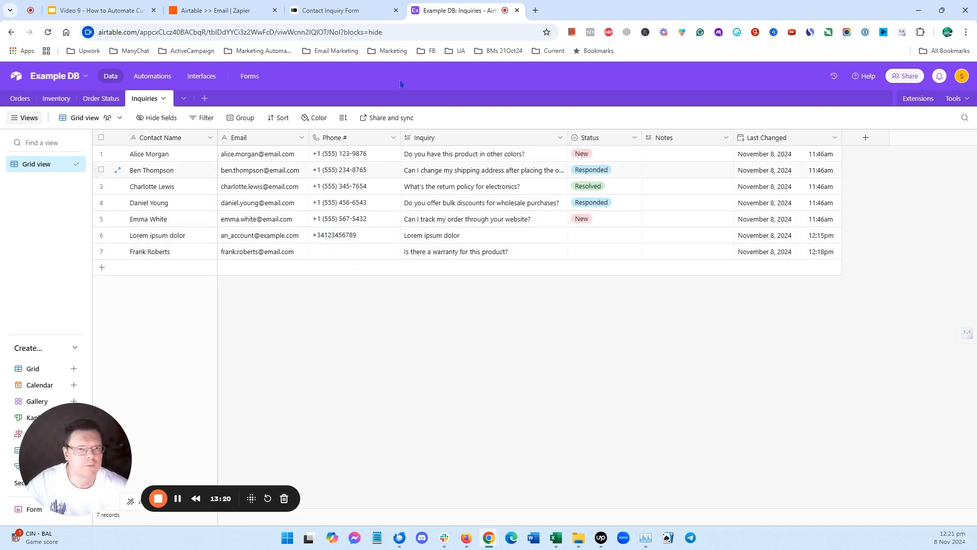
click(198, 12)
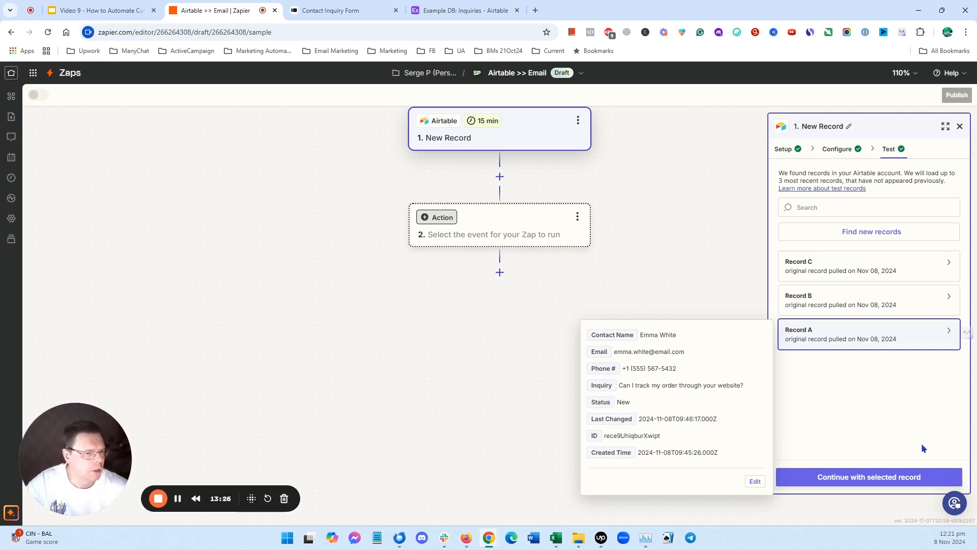
click(884, 477)
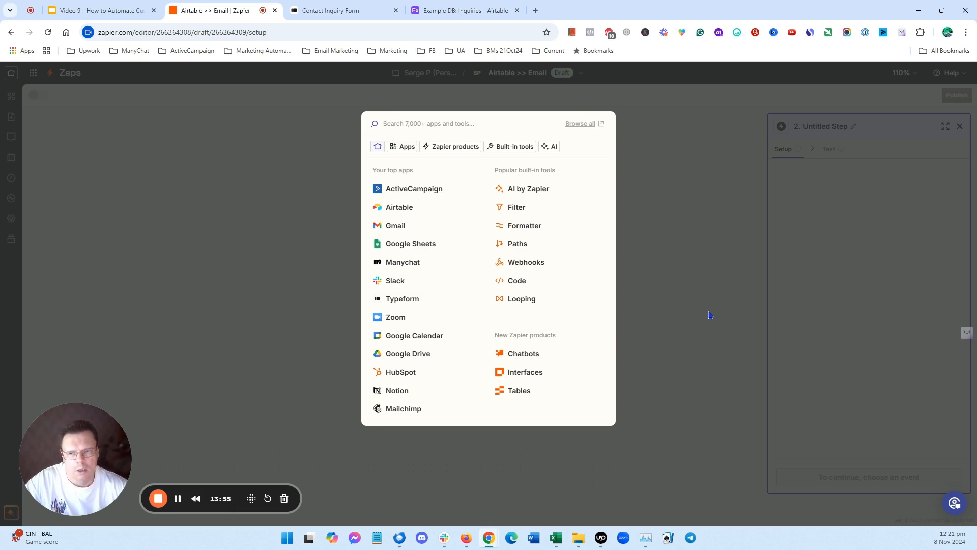
- Add Gmail as the action app and choose Send Email as the action event
click(396, 225)
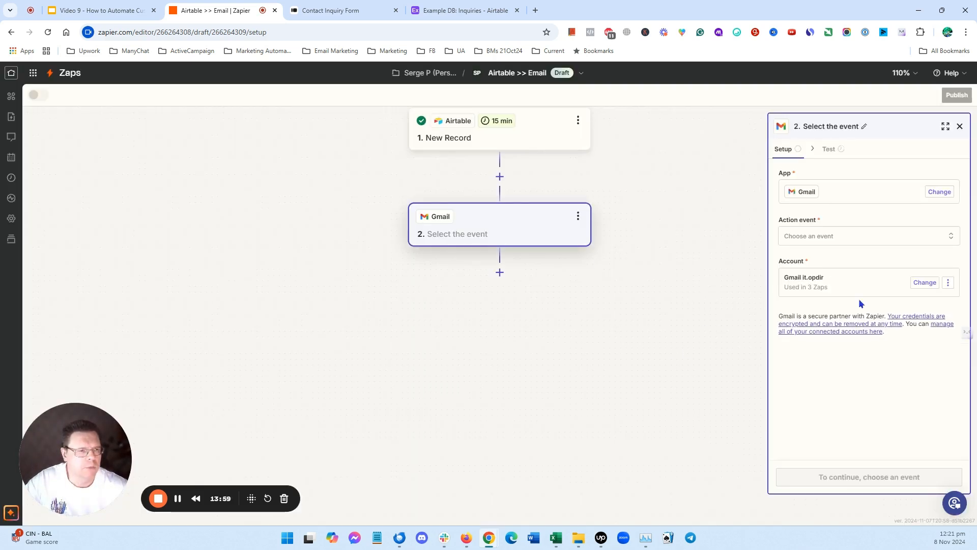
click(952, 239)
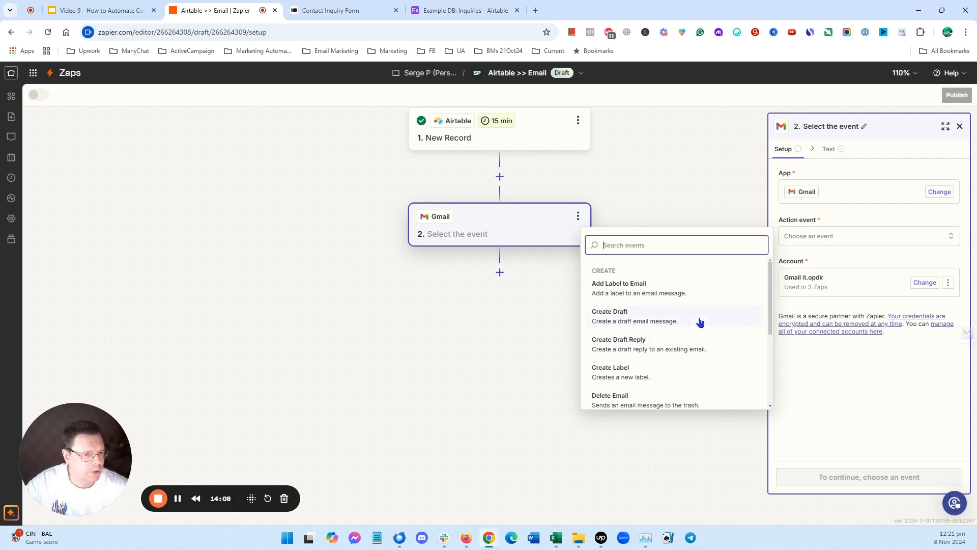
scroll(698, 321, down, 1)
scroll(700, 320, down, 2)
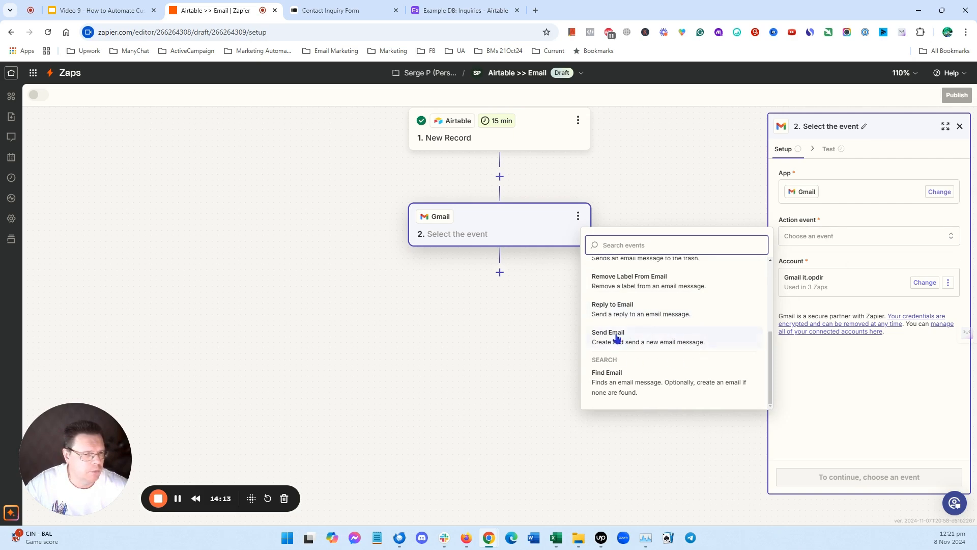
click(614, 335)
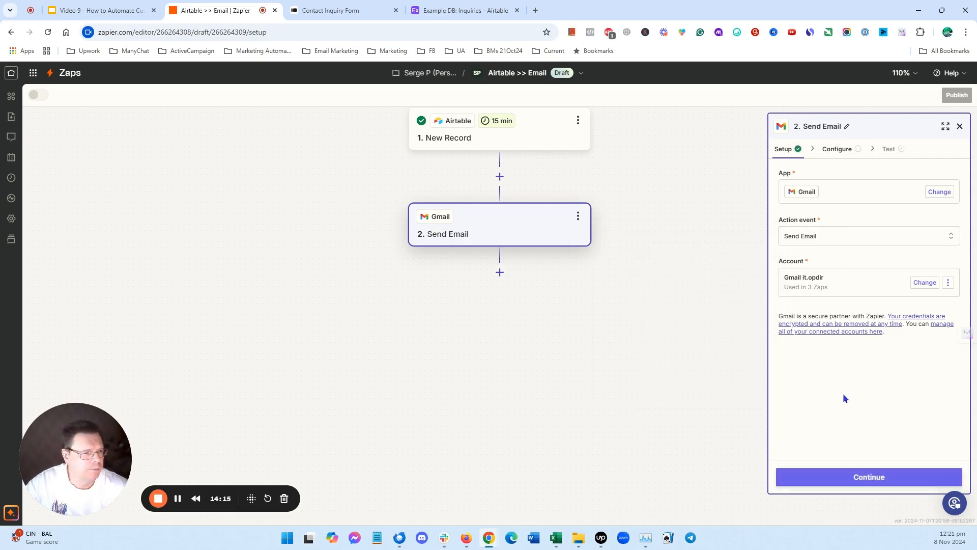
- Keep the existing connected Gmail account for the action and continue to configuration
click(931, 284)
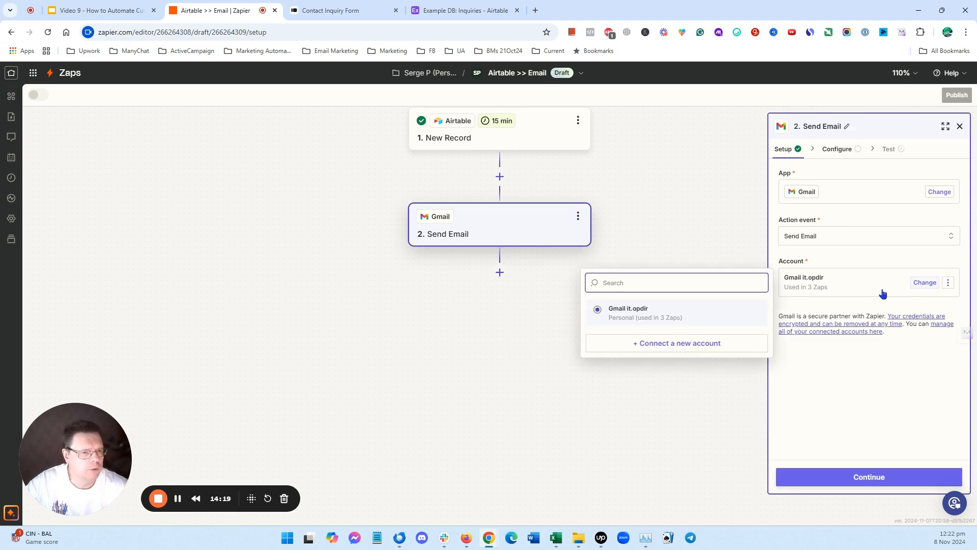
click(837, 376)
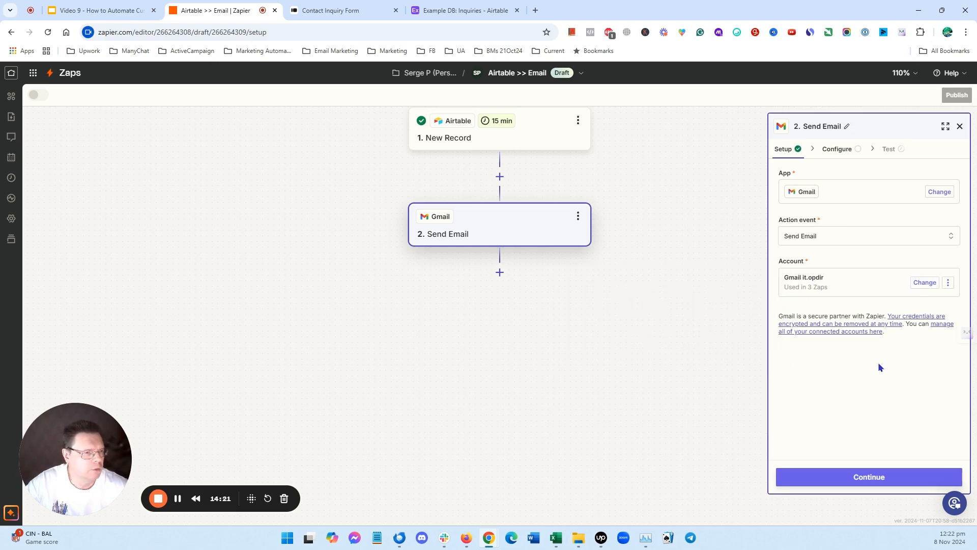
click(886, 482)
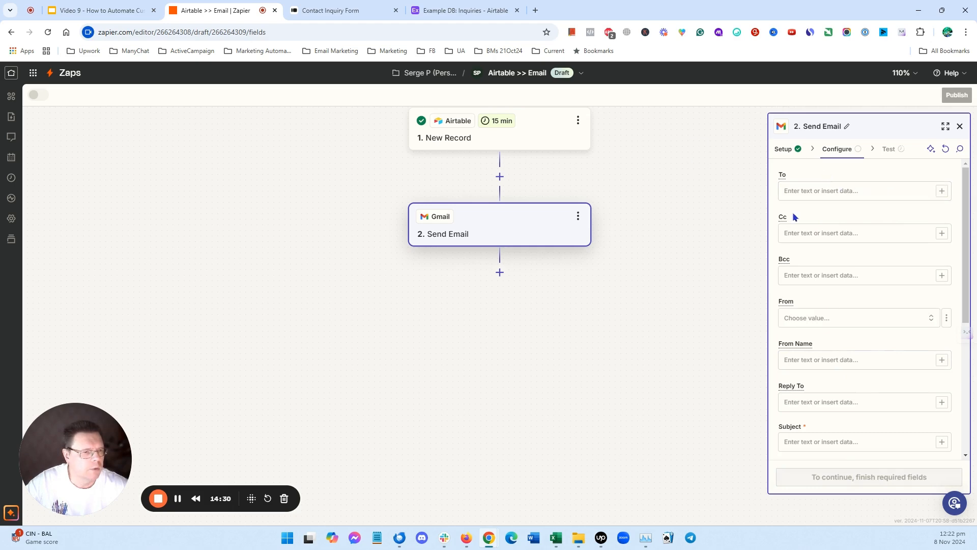
- Map the To field to the Email field from the Airtable New Record trigger
click(940, 193)
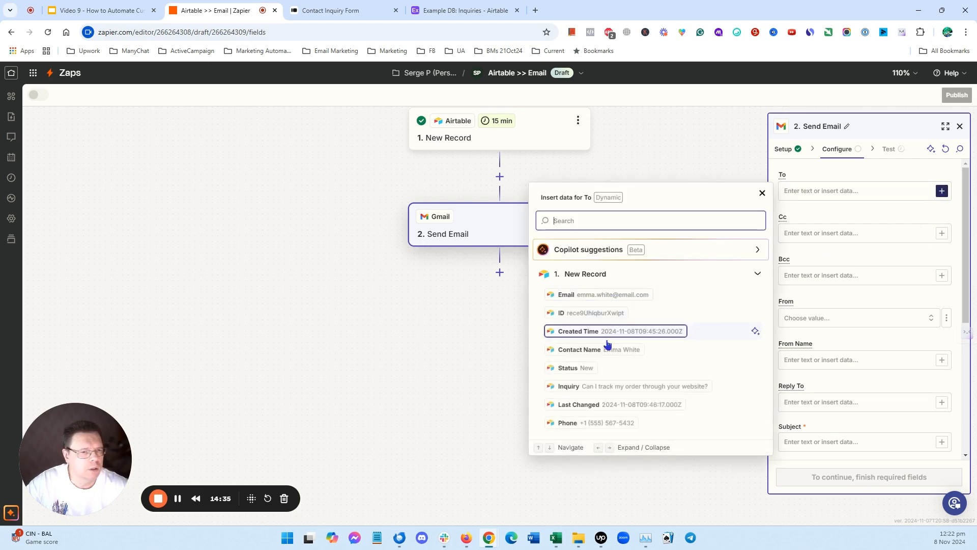
click(600, 295)
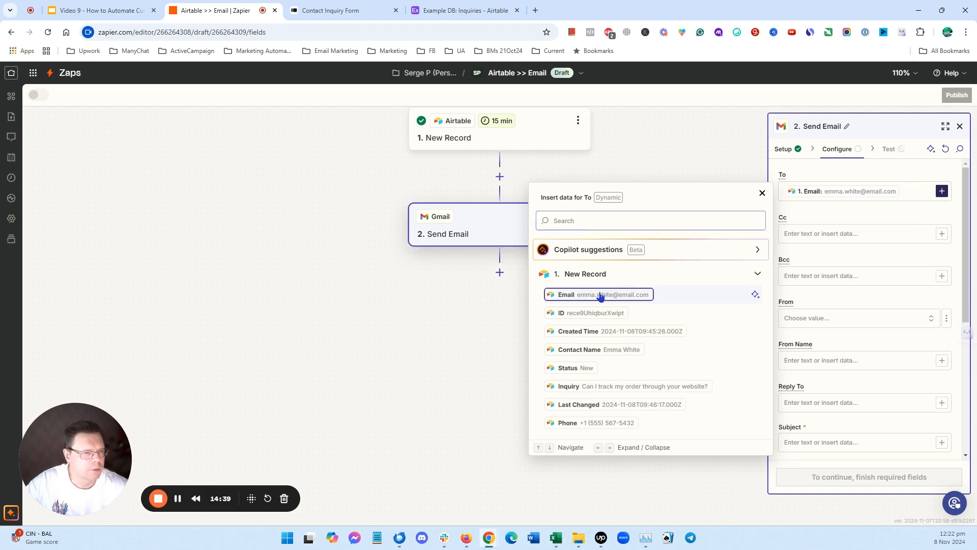
click(761, 192)
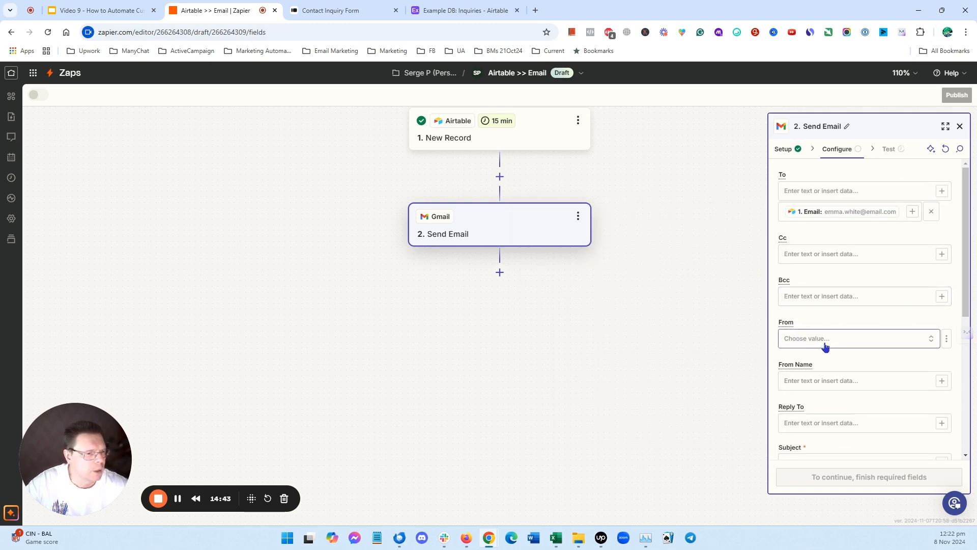
- Set From to the connected Gmail address and enter the sender's display name as From Name
click(869, 343)
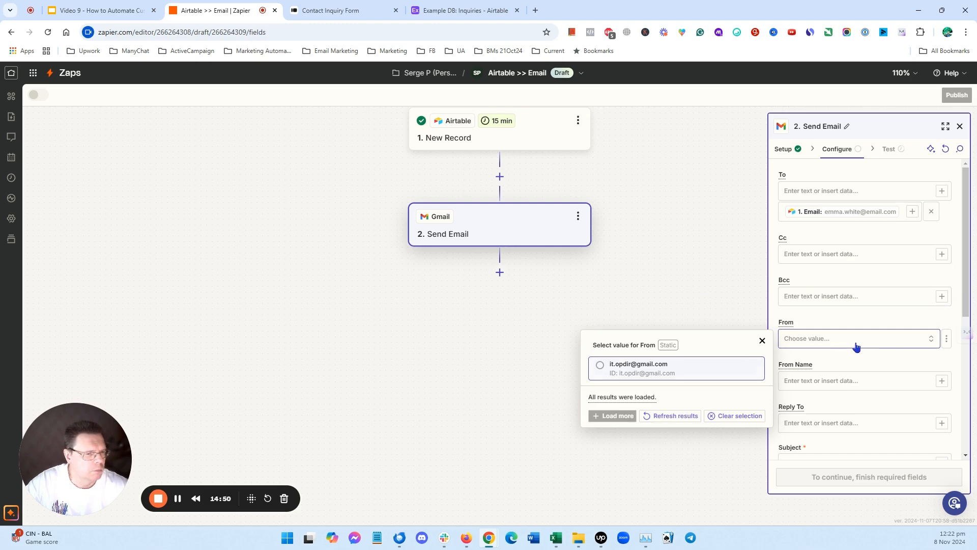
click(682, 369)
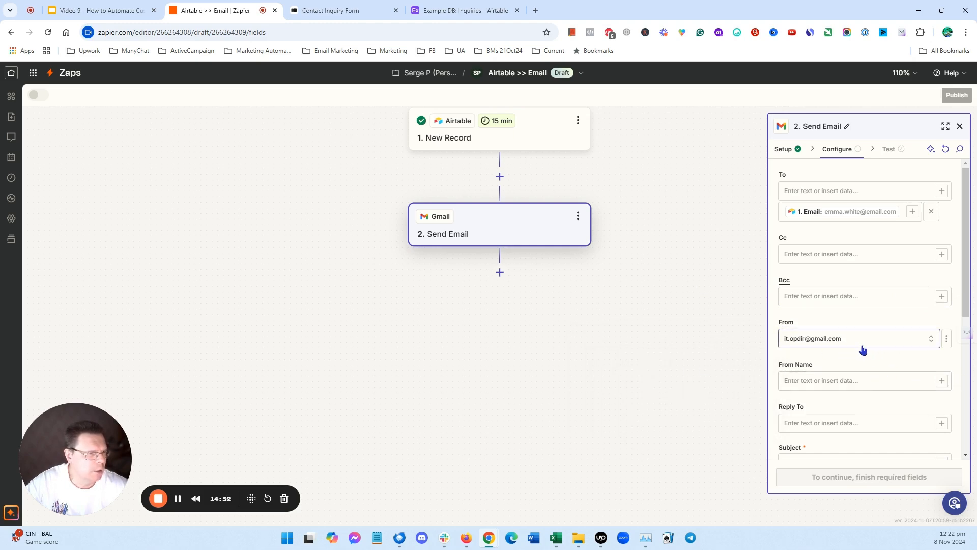
scroll(875, 339, down, 2)
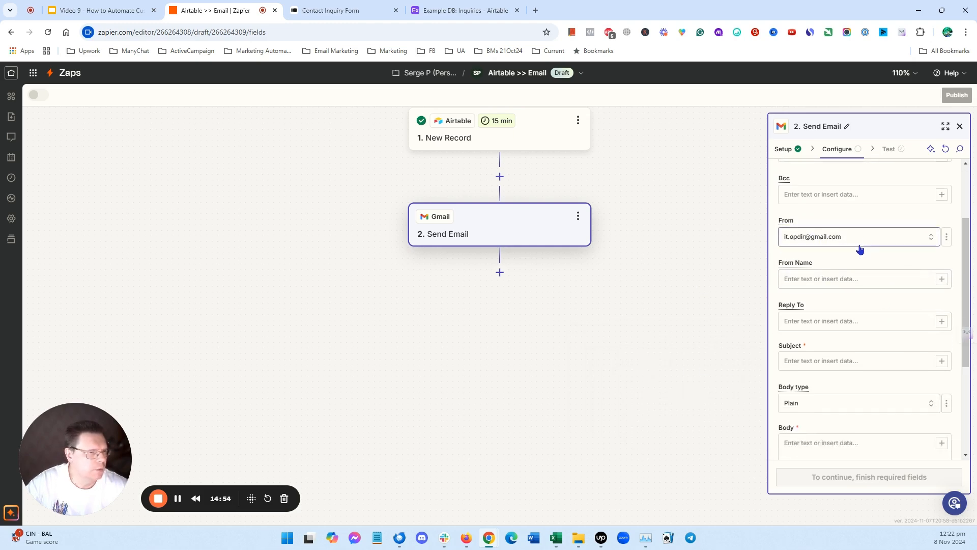
click(822, 282)
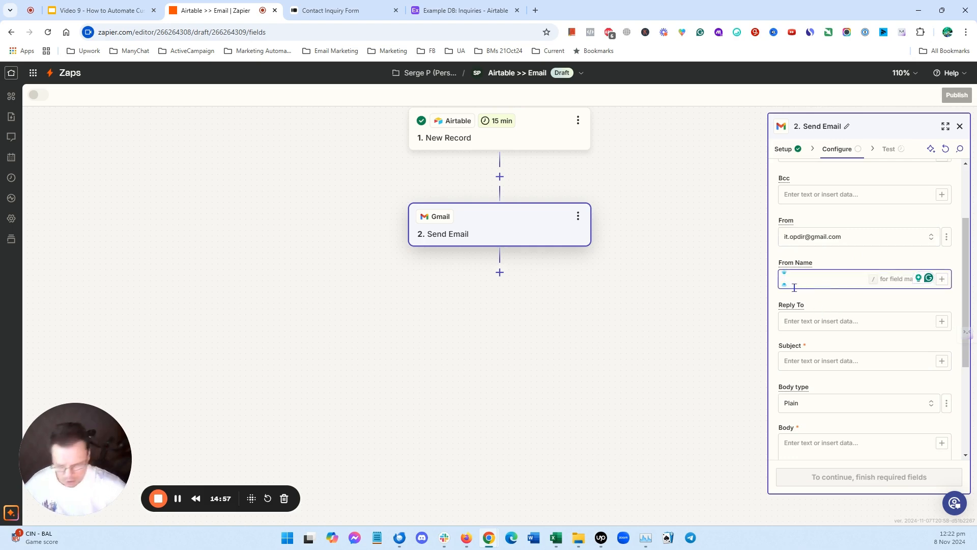
text(Se)
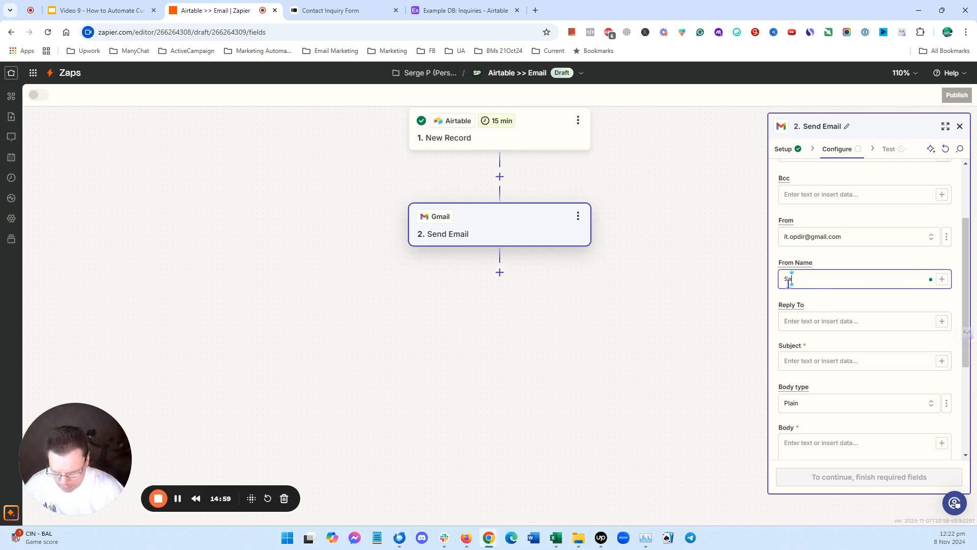
text(rge Test)
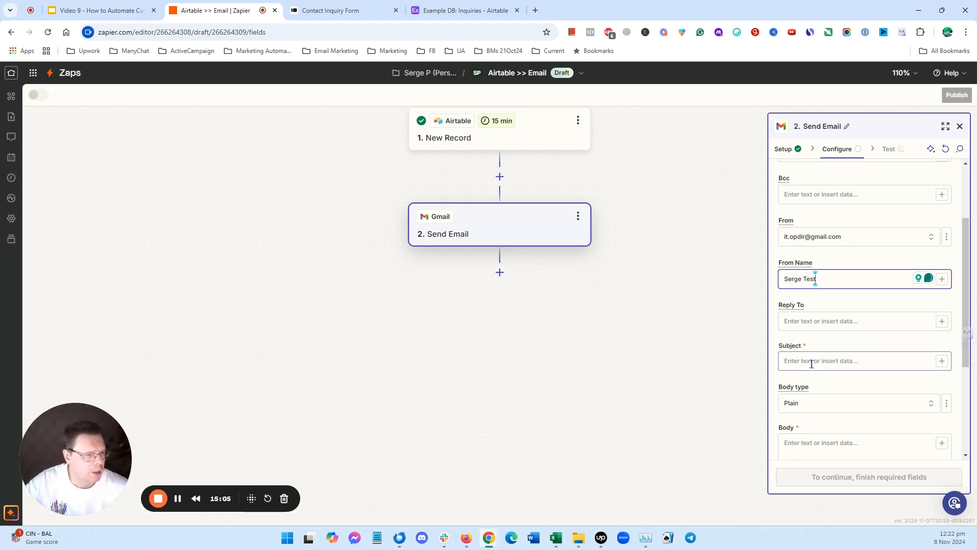
- Set the email Subject to Your Inquiry
click(812, 361)
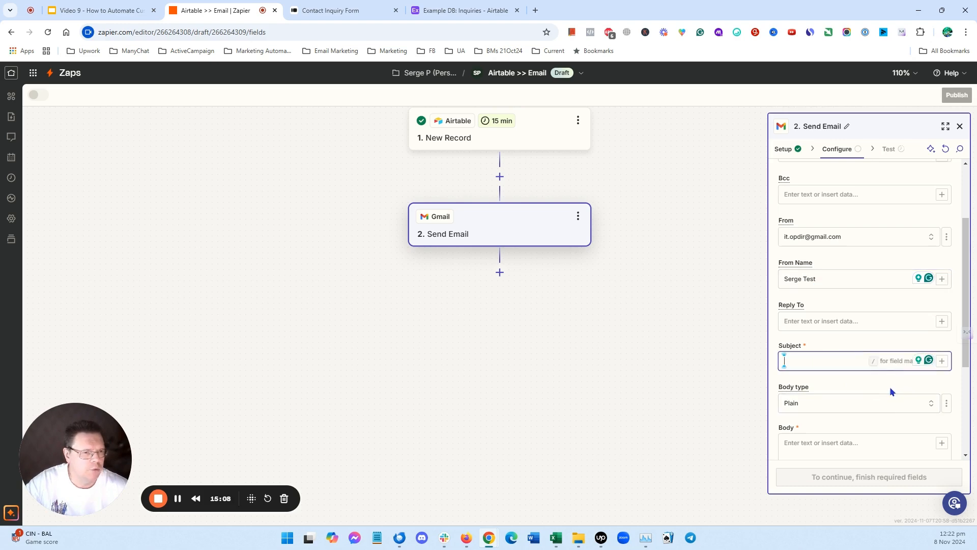
text(Y)
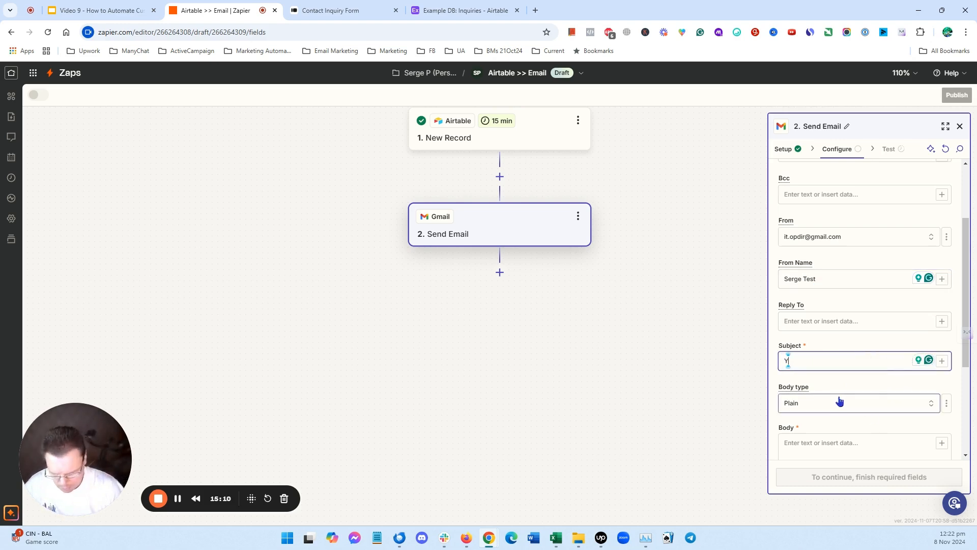
text(our In)
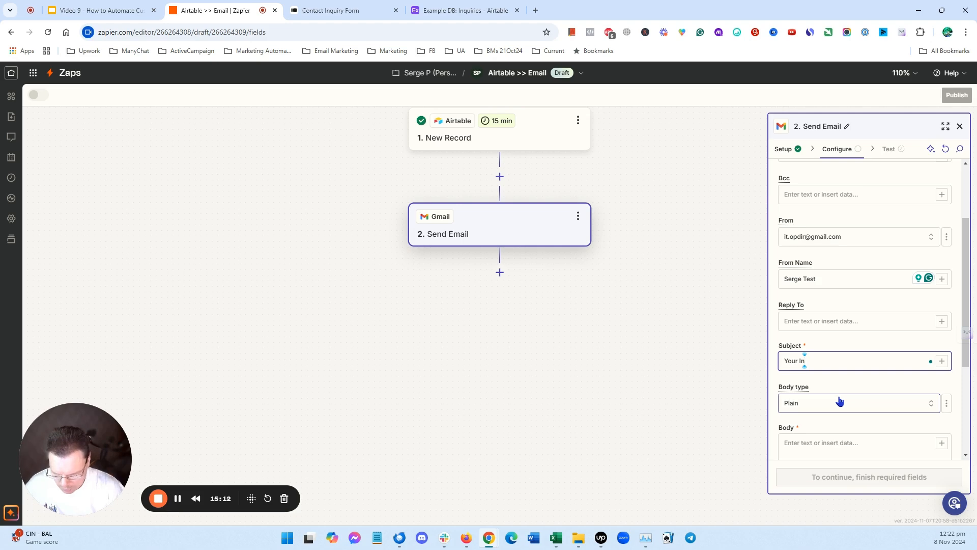
text(quiry)
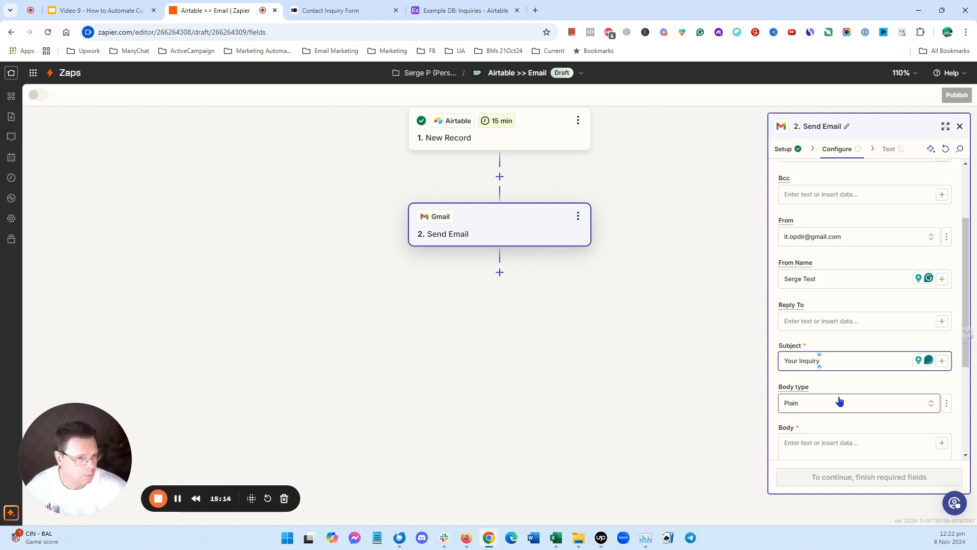
- Write the Body as 'Dear [Contact Name]!' and 'Thanks for your inquiry: [Inquiry]' using the Airtable record fields
scroll(865, 399, down, 1)
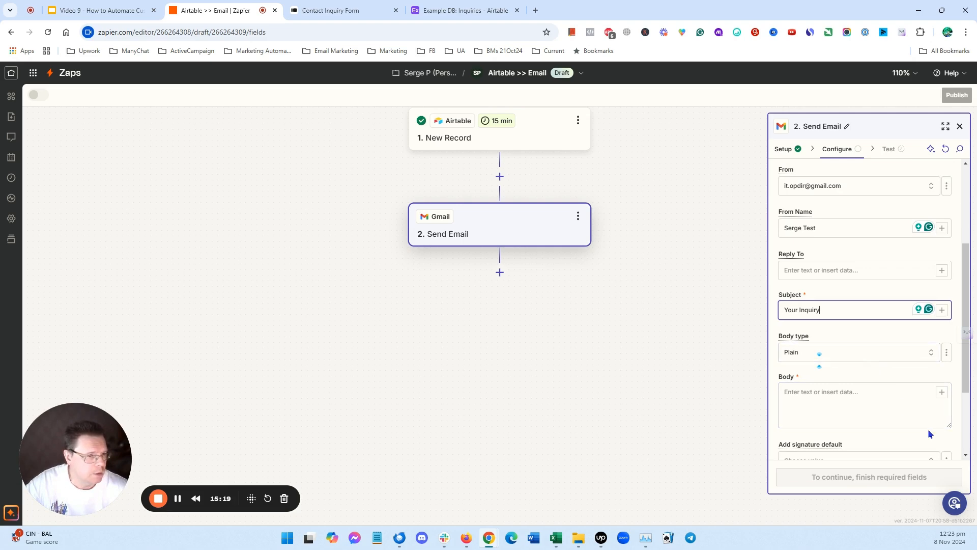
click(864, 394)
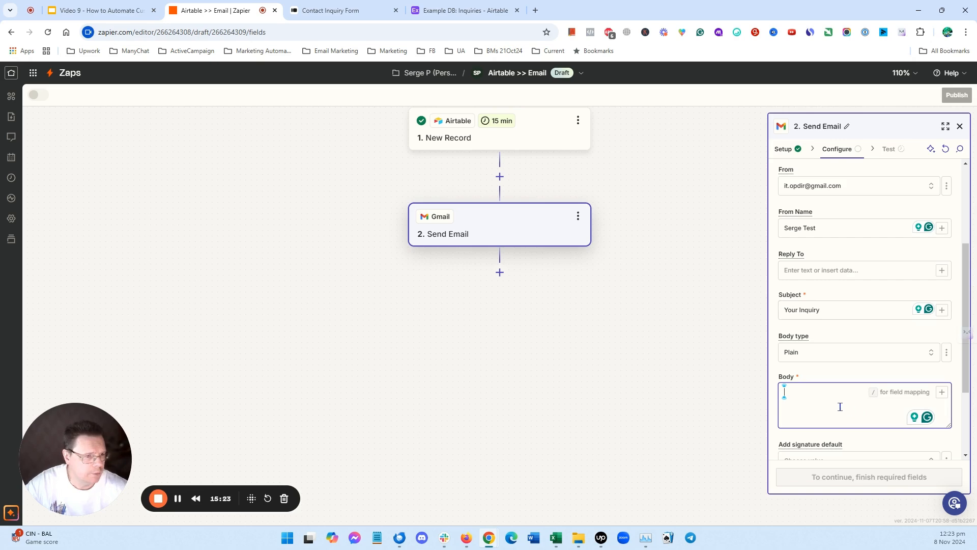
text(Dear)
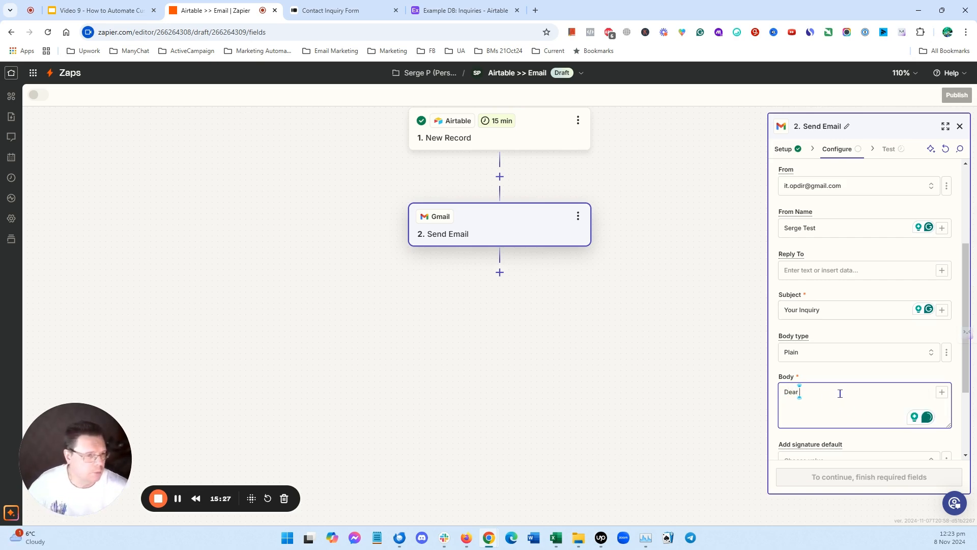
click(940, 392)
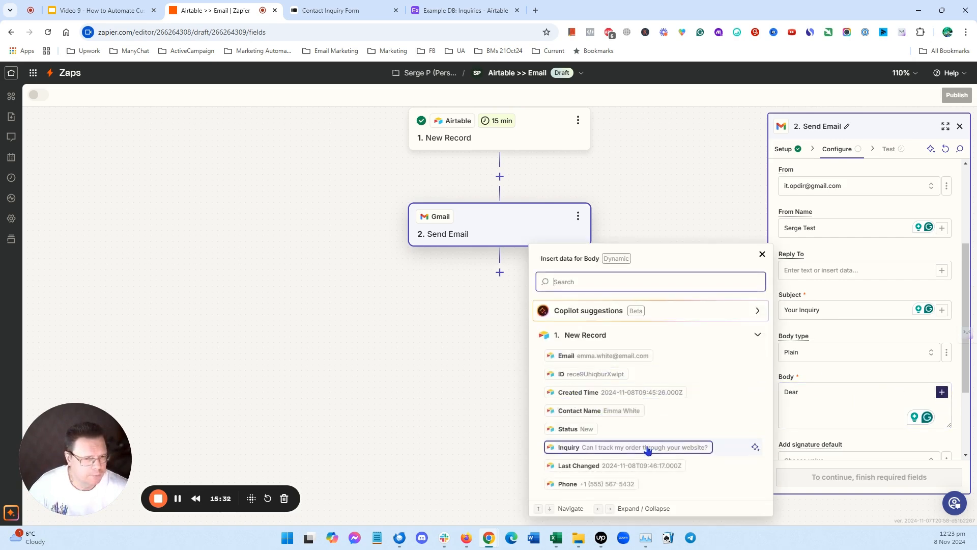
click(625, 413)
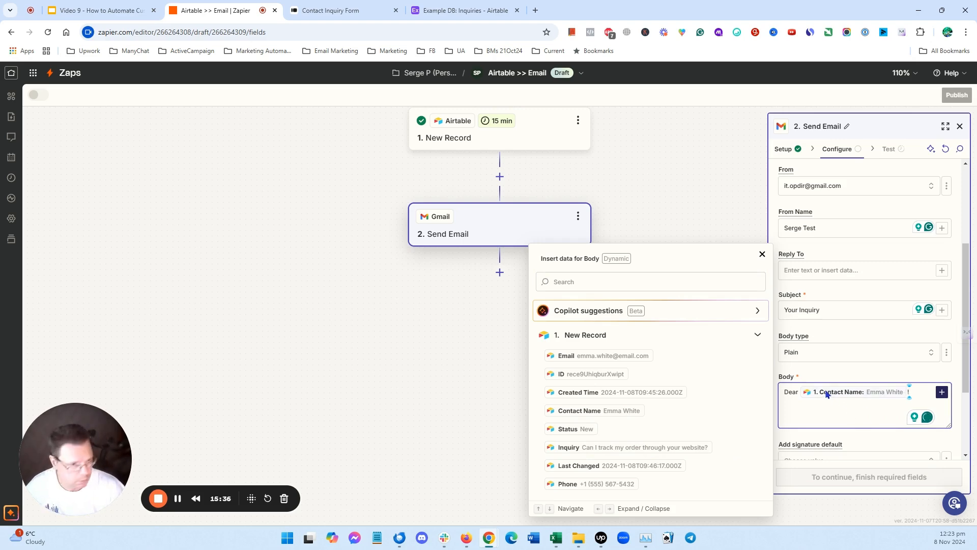
text(!)
key(Return)
text(Thanks)
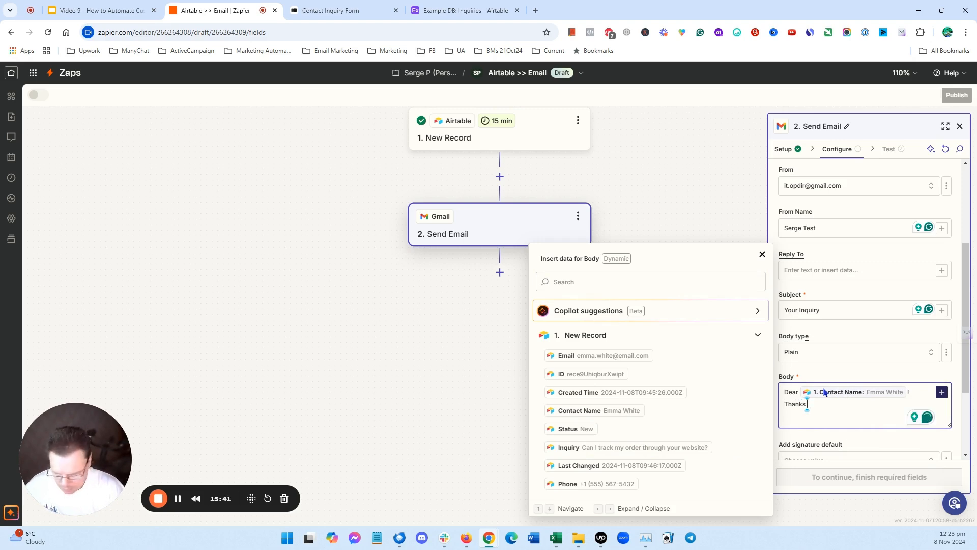
text( for your)
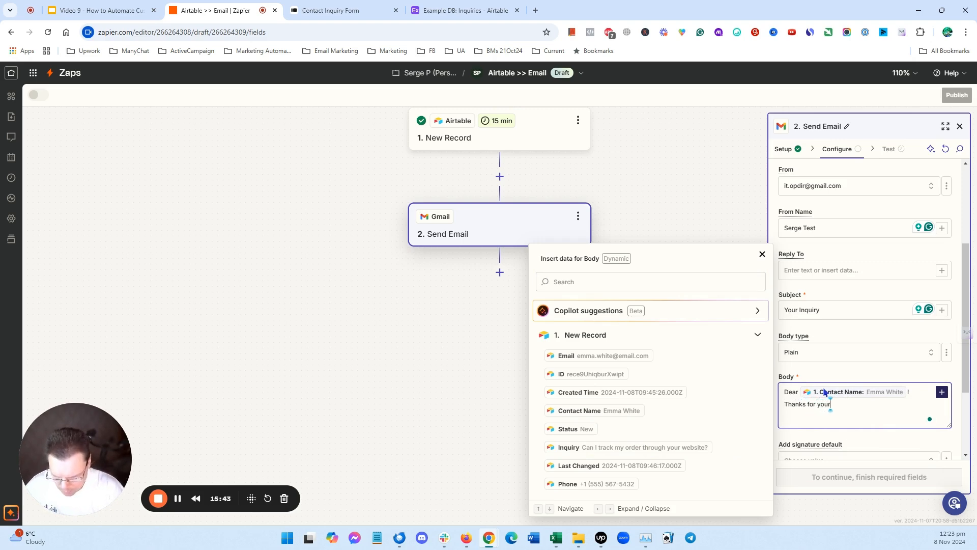
text( inquir)
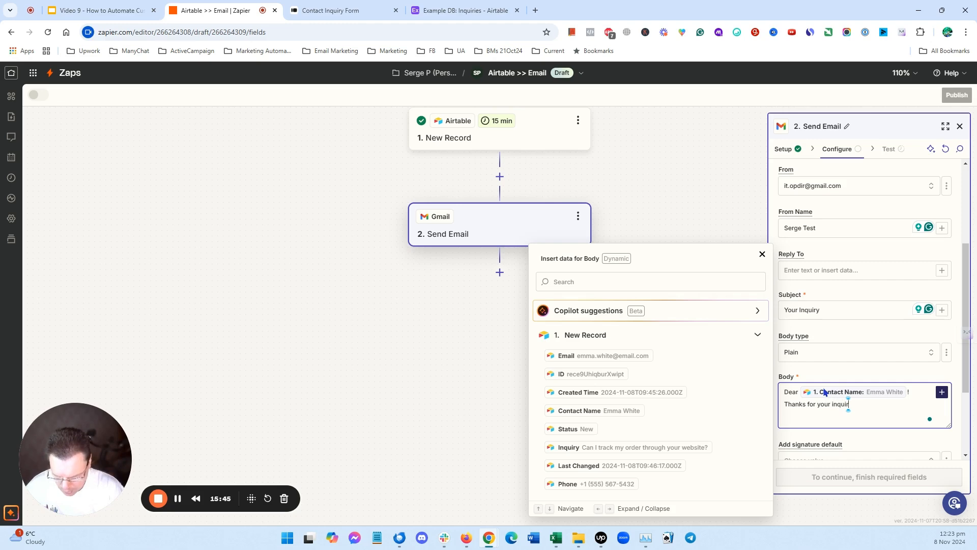
text(y:)
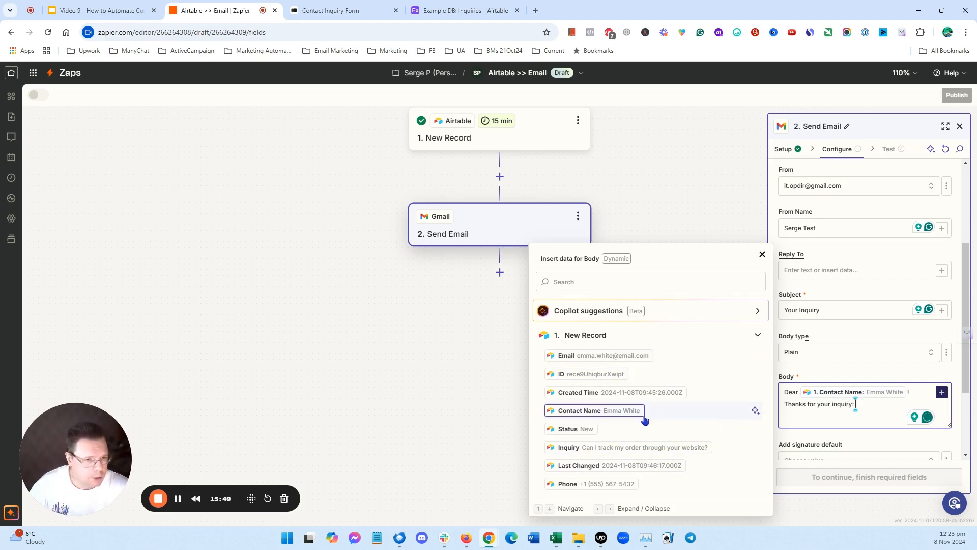
click(647, 446)
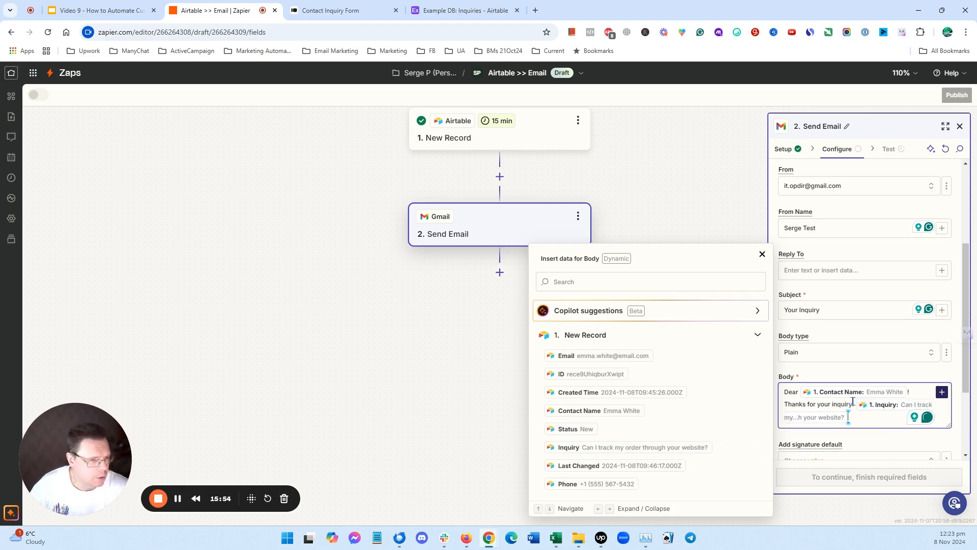
click(761, 254)
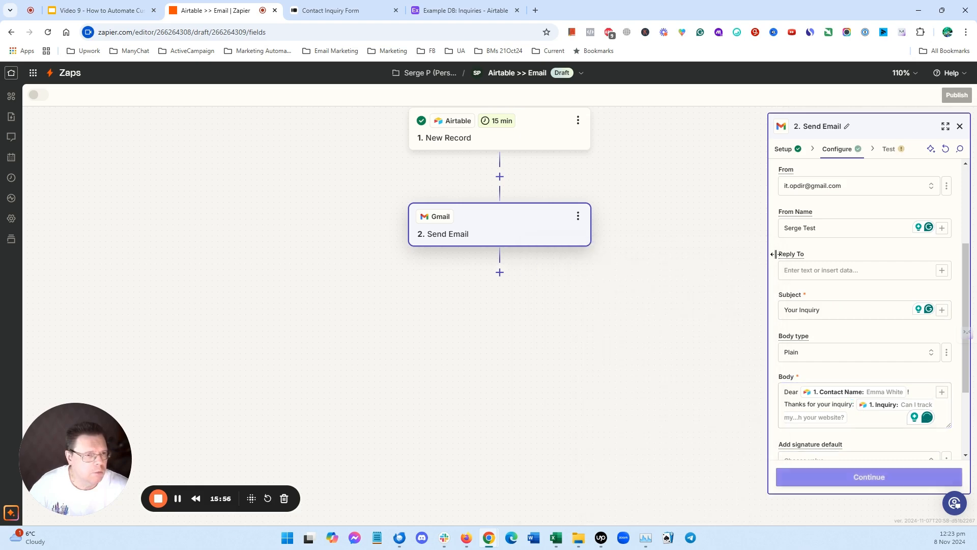
- Add a new paragraph 'The answer is....' below the existing text in the email Body
scroll(901, 382, down, 2)
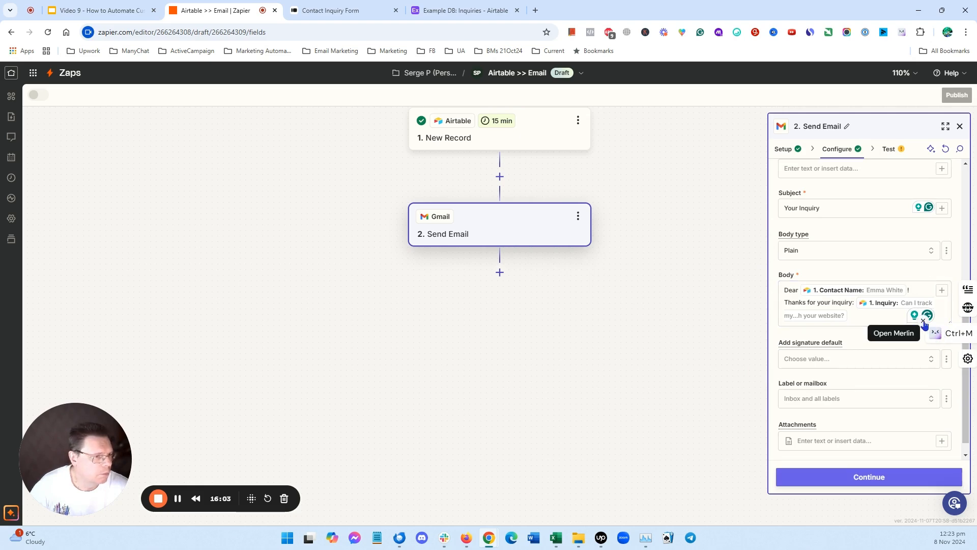
drag(944, 323, 945, 390)
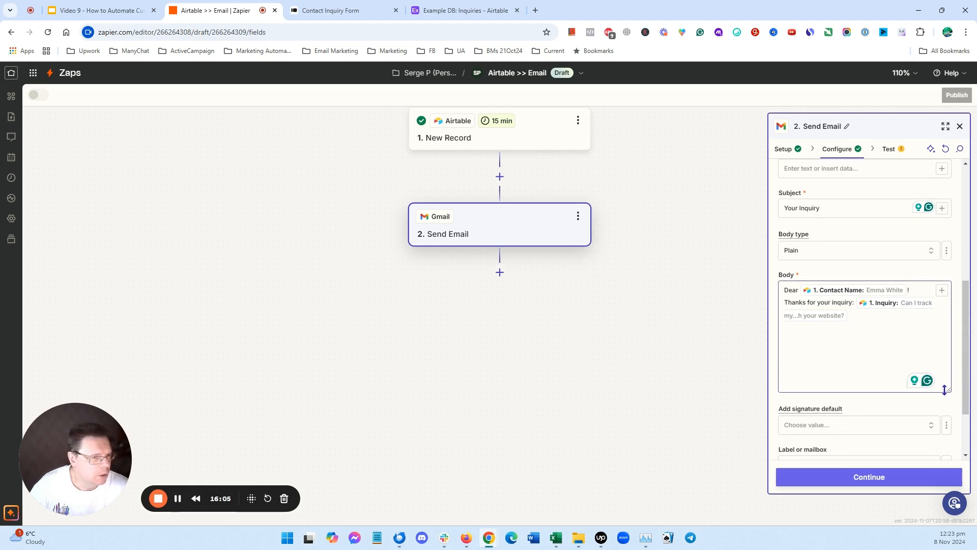
click(862, 337)
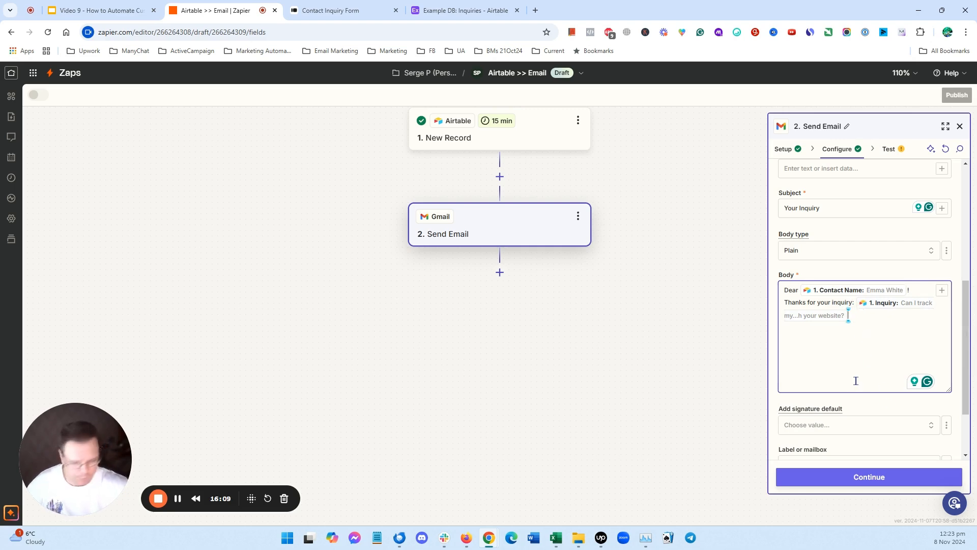
key(Return)
key(Return)
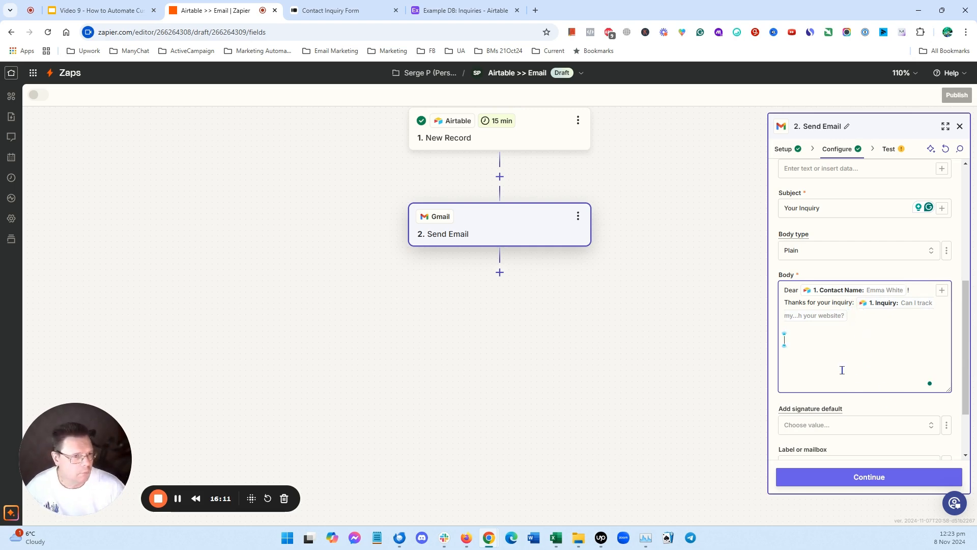
text(The )
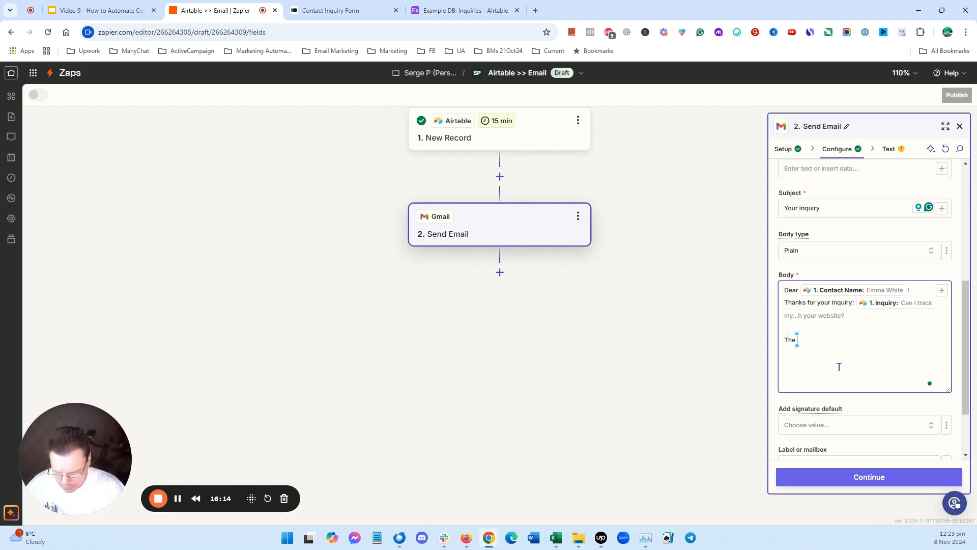
text(answer)
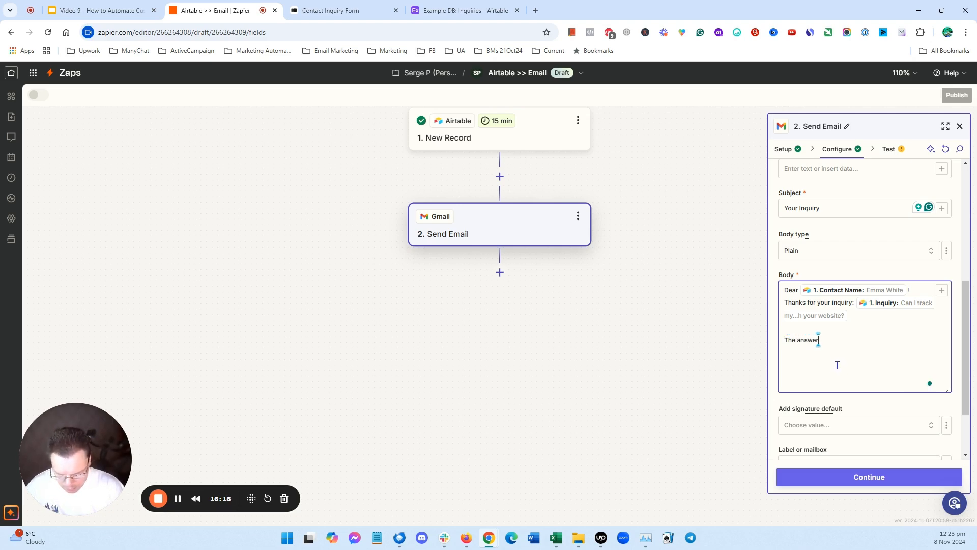
text( is....)
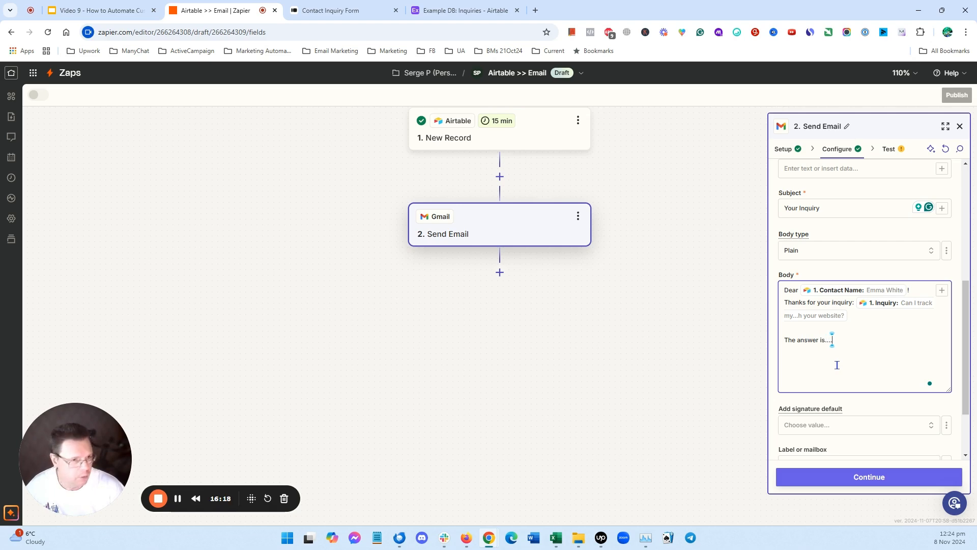
- Continue to testing, skip the test step, and publish the Airtable >> Email Zap
click(885, 479)
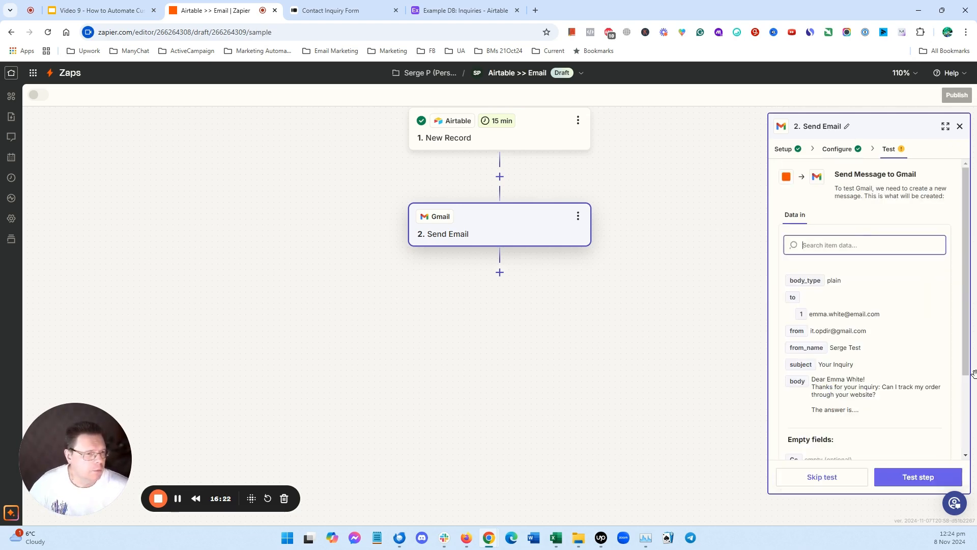
scroll(891, 288, down, 2)
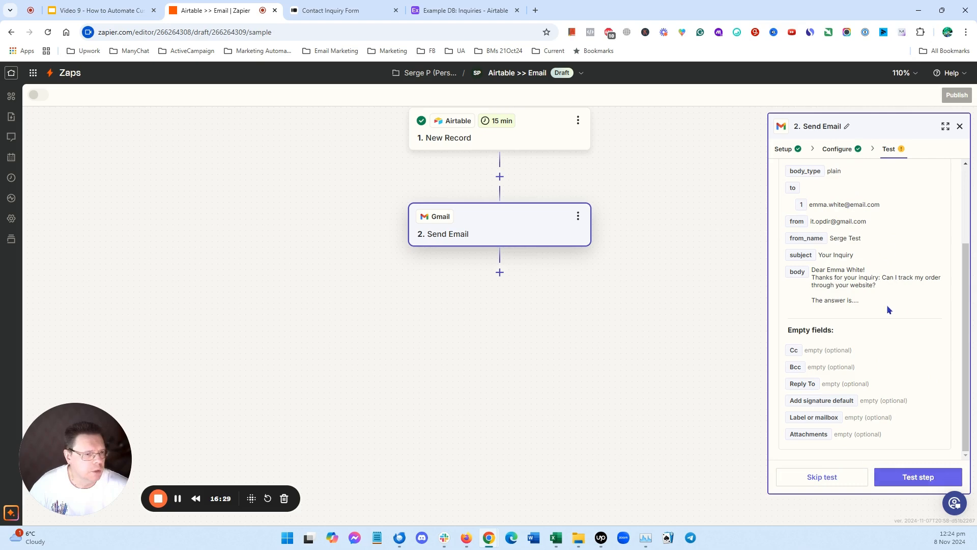
click(840, 477)
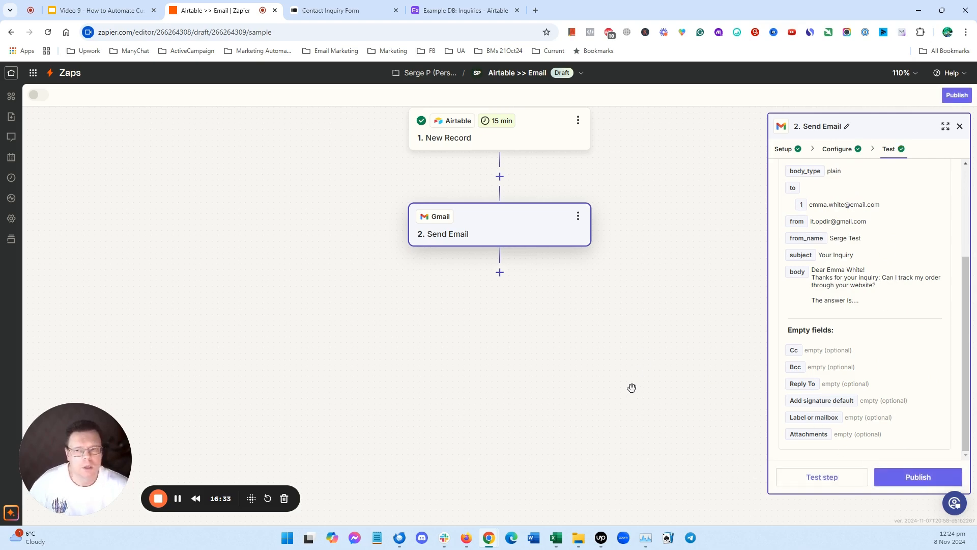
click(924, 478)
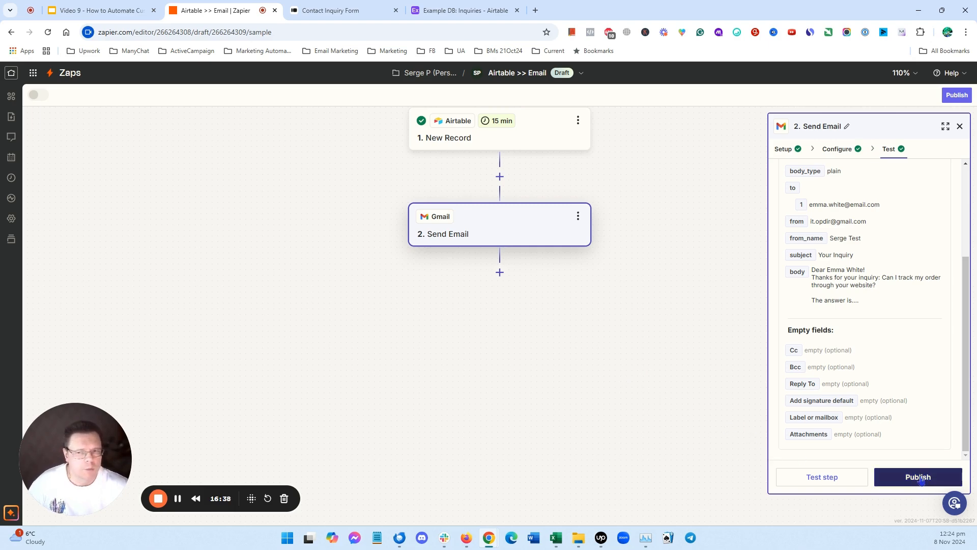
click(921, 479)
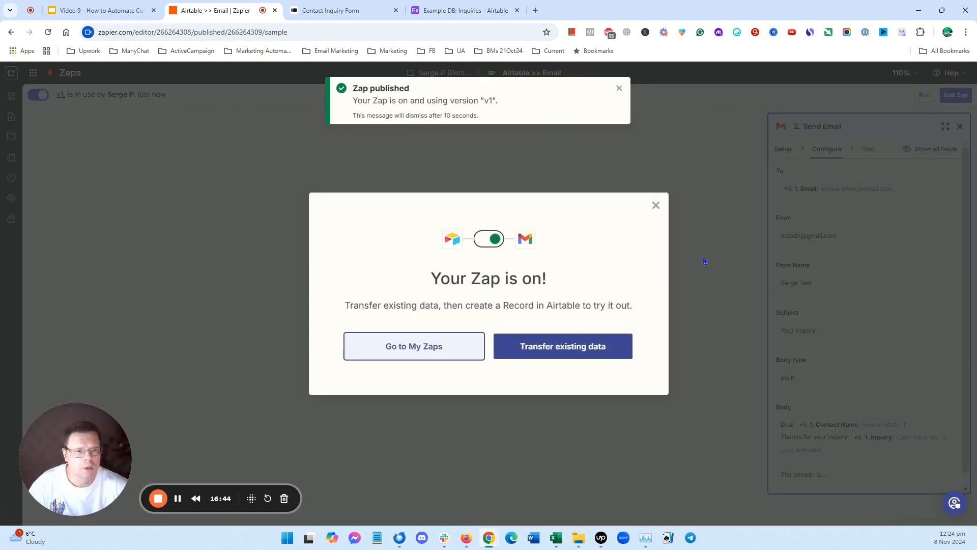
click(655, 205)
click(619, 88)
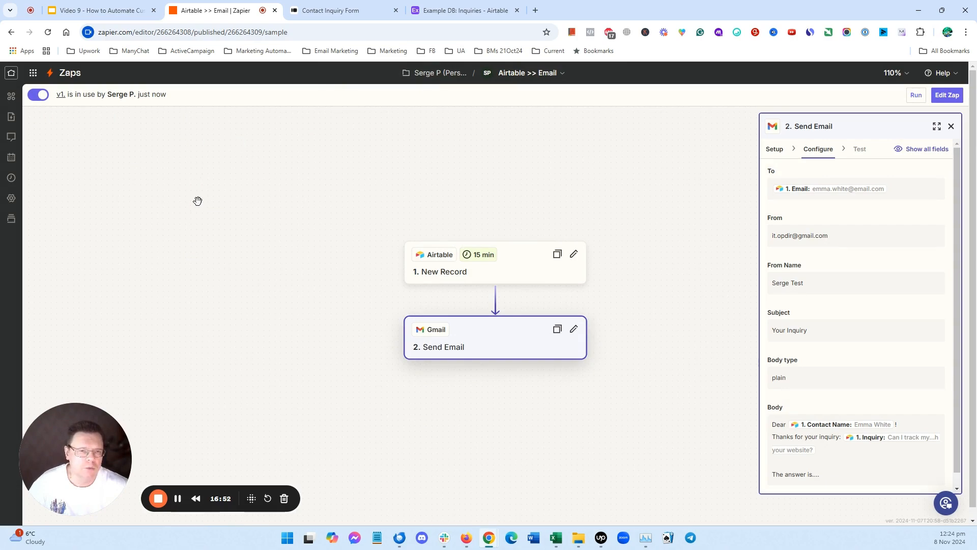
- Switch to the presentation and move to the Pro Tip slide
click(74, 9)
scroll(244, 260, down, 1)
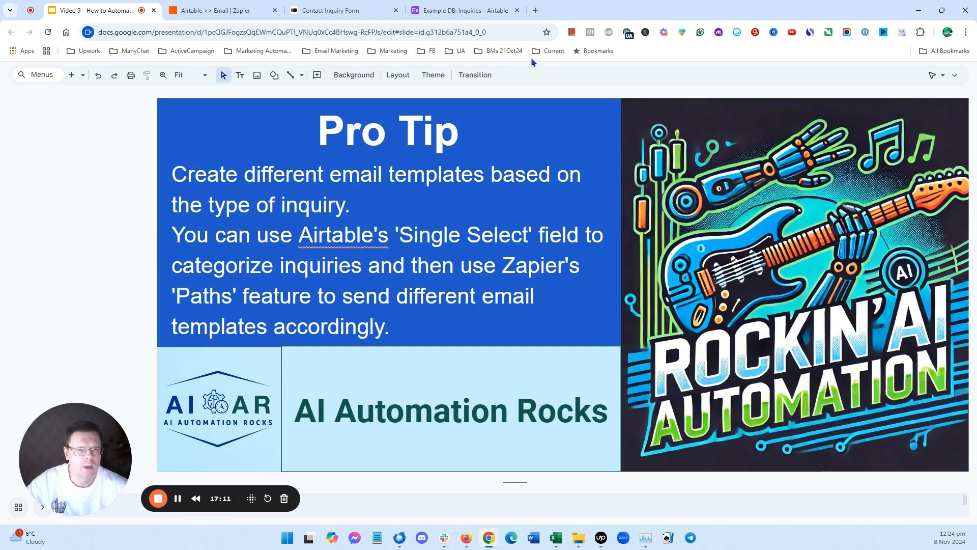
- In the Airtable Inquiries table, set Status to New for the last two records
click(470, 10)
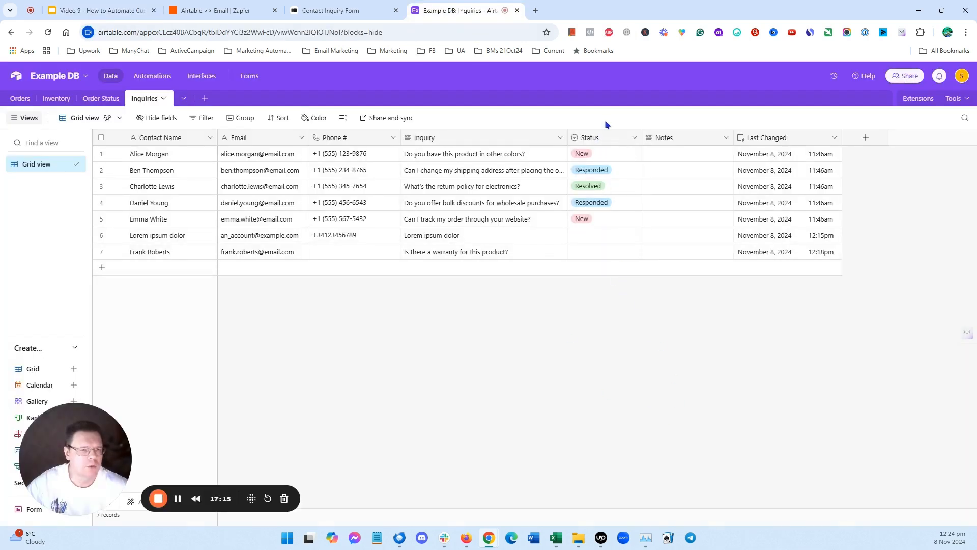
click(609, 237)
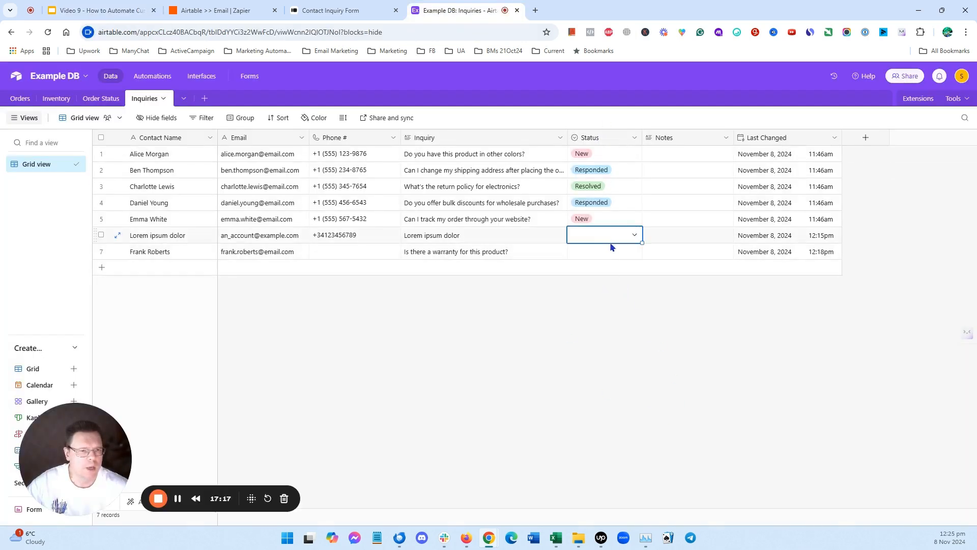
click(634, 234)
click(608, 286)
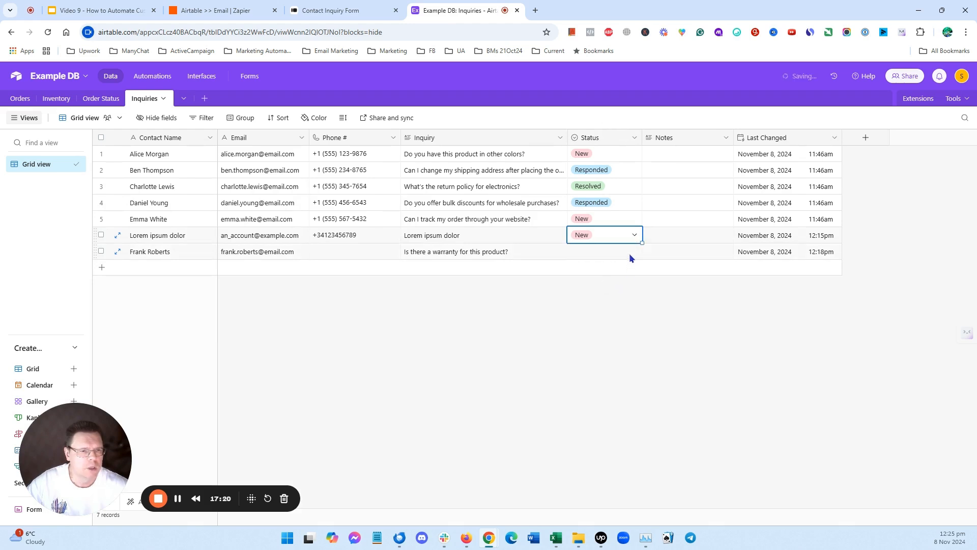
click(630, 255)
click(633, 252)
click(607, 304)
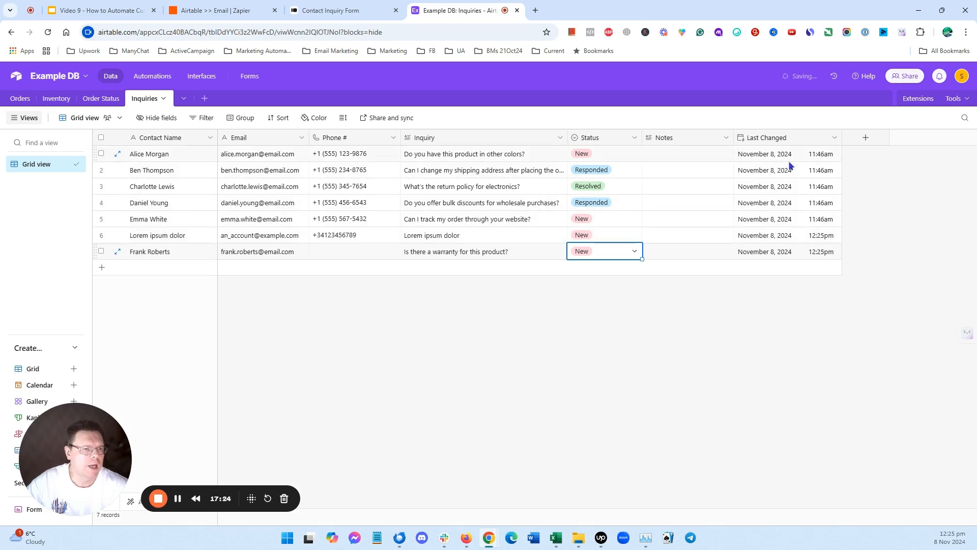
- Add a Single select field named Inquiry Type with the options Order, Product and Policy
click(866, 139)
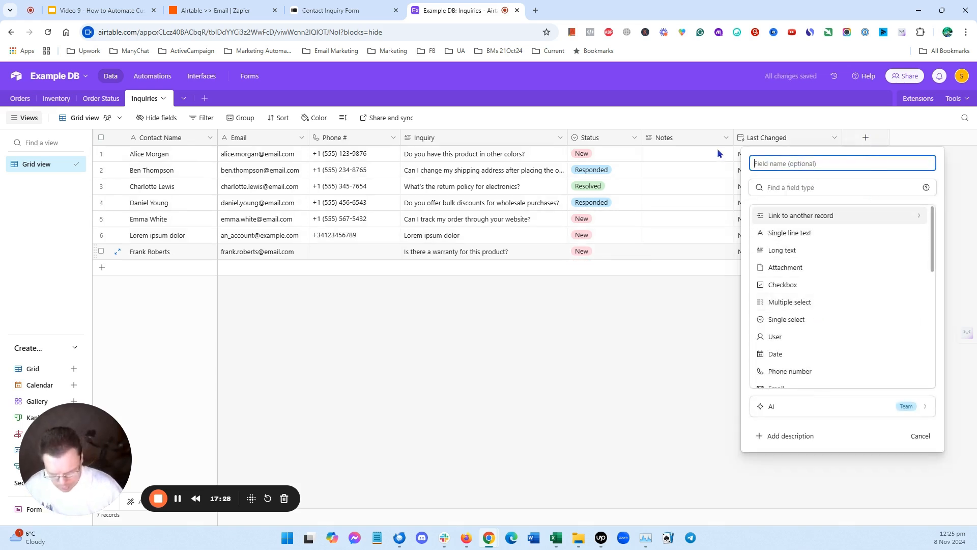
text(Inquir)
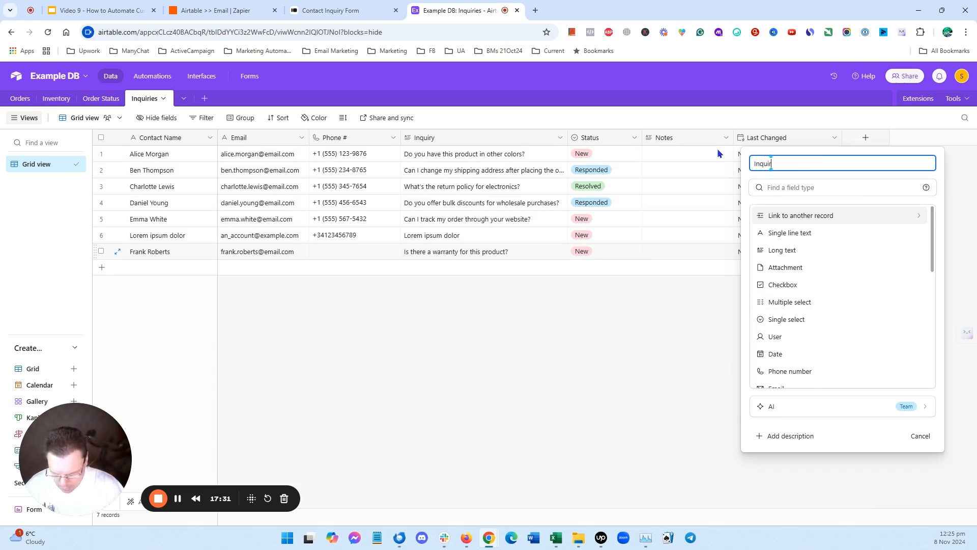
text(y Type)
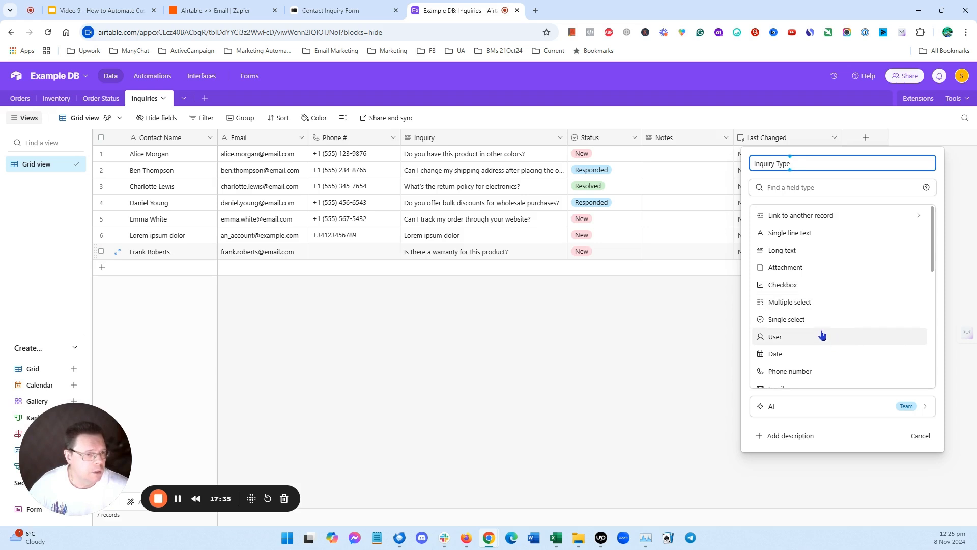
click(804, 319)
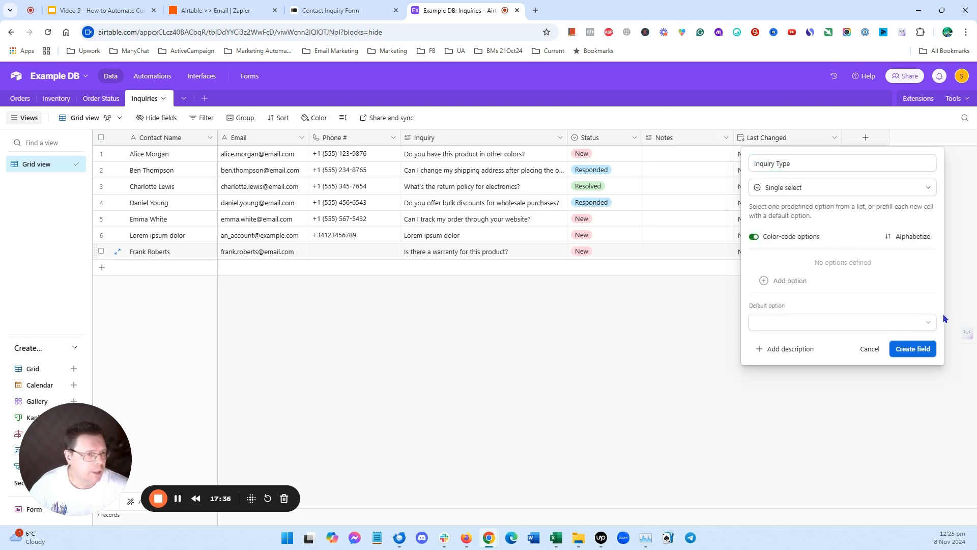
click(781, 281)
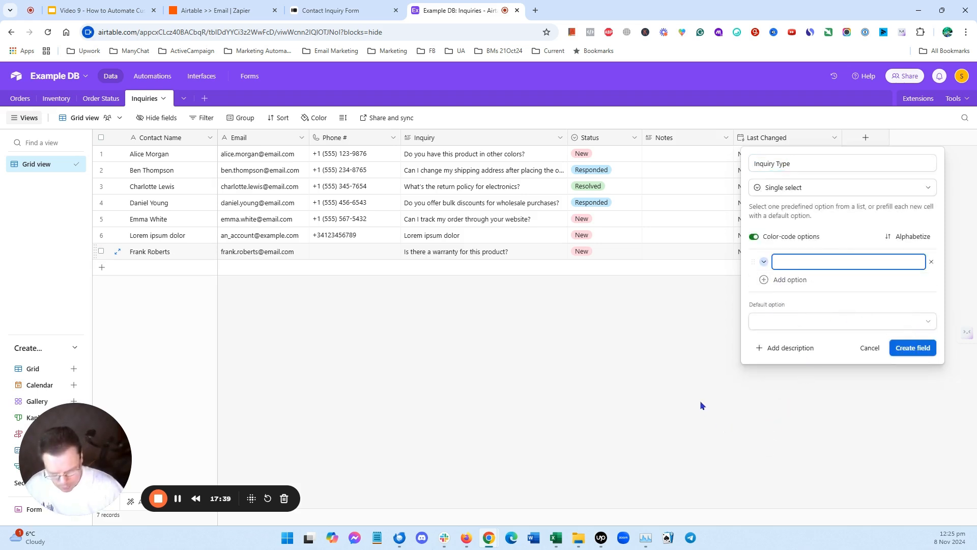
text(Order)
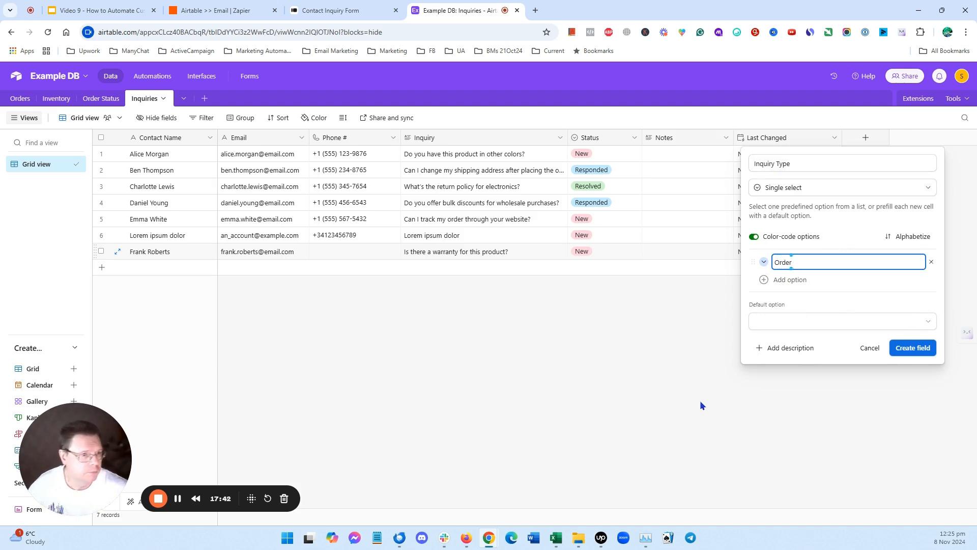
click(775, 280)
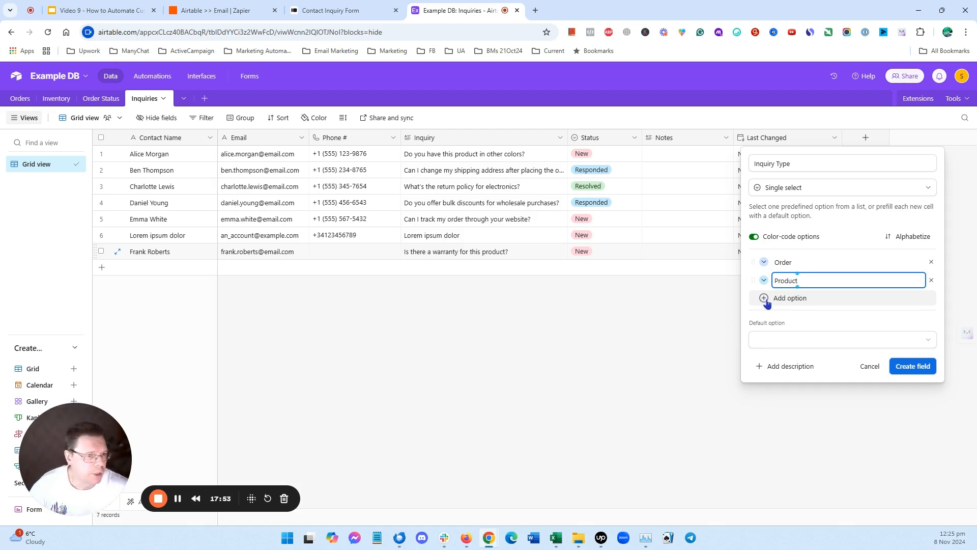
click(764, 301)
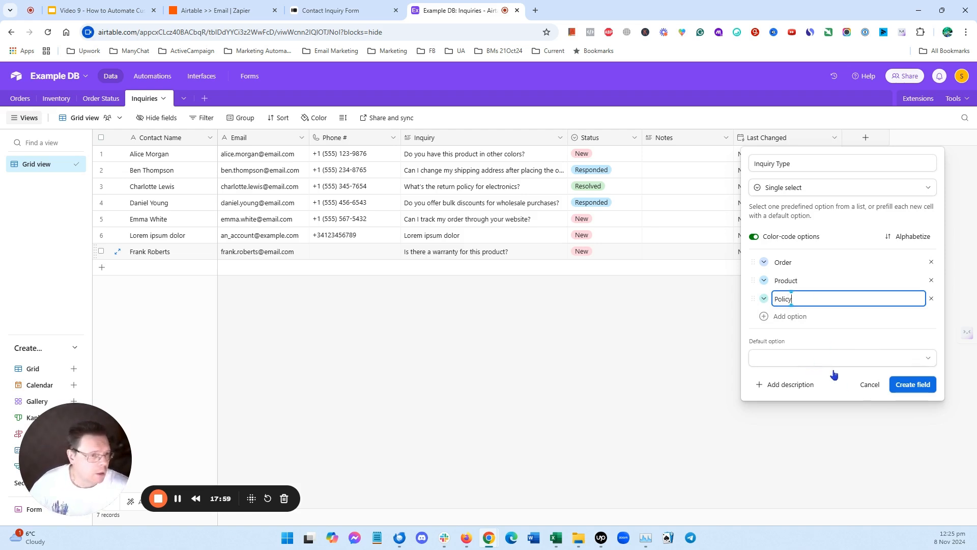
click(929, 392)
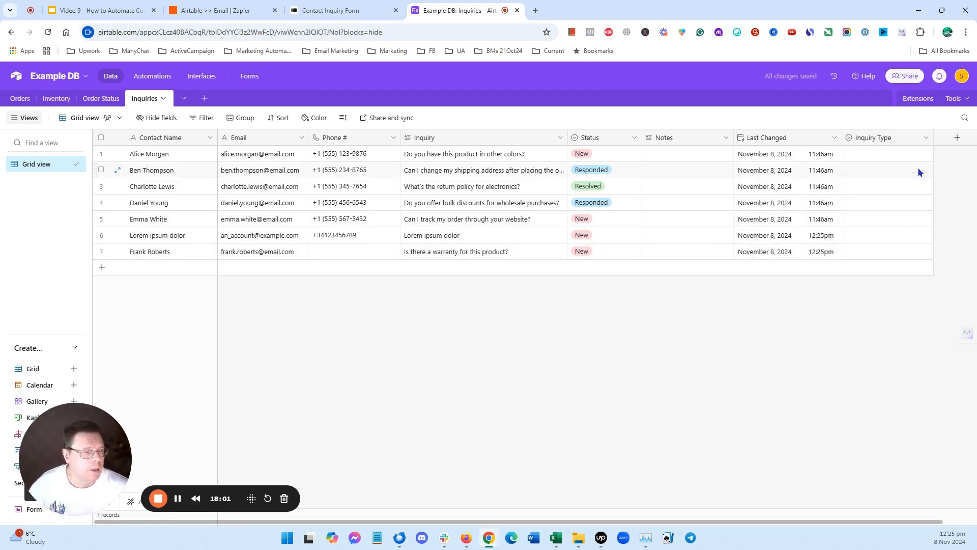
- Move the Inquiry Type column next to Status and set the first record's Inquiry Type to Product
drag(898, 137, 677, 142)
click(683, 156)
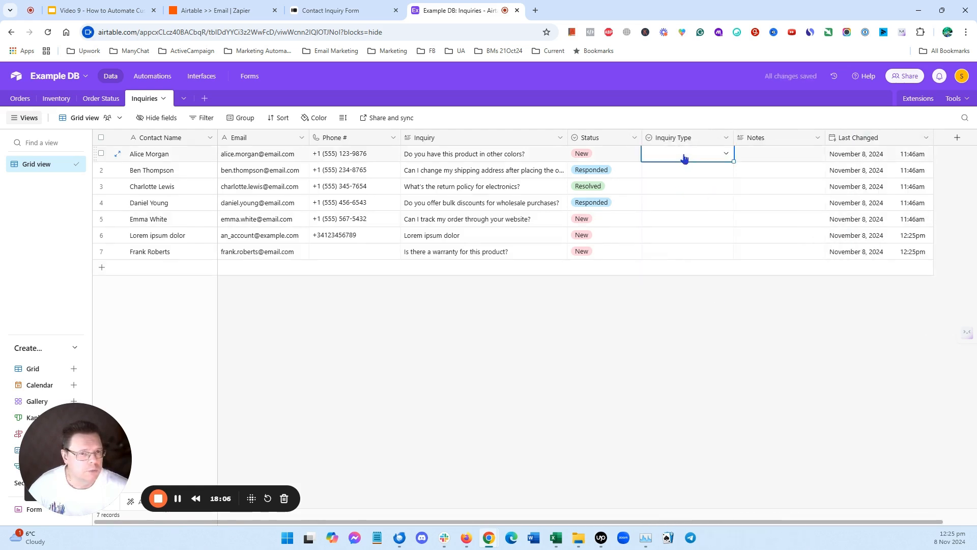
click(725, 153)
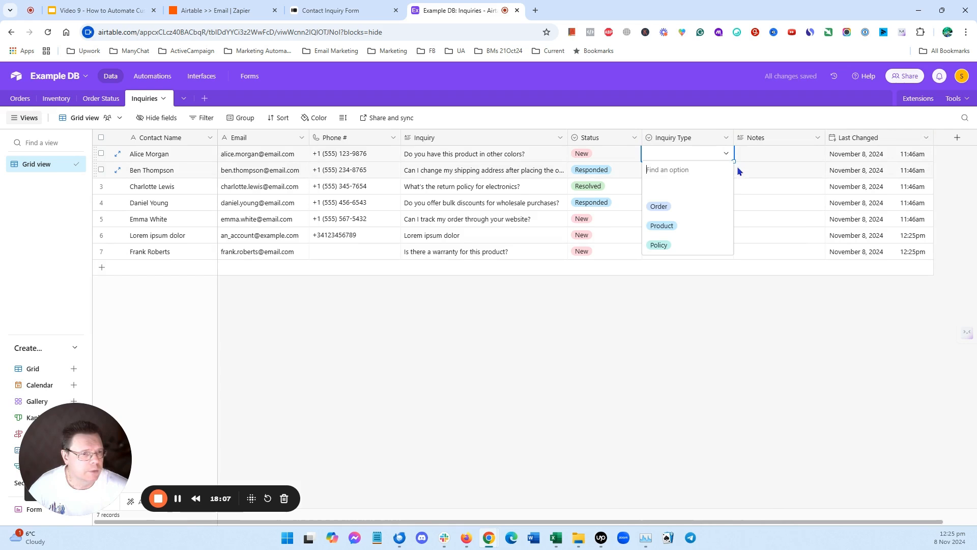
click(671, 224)
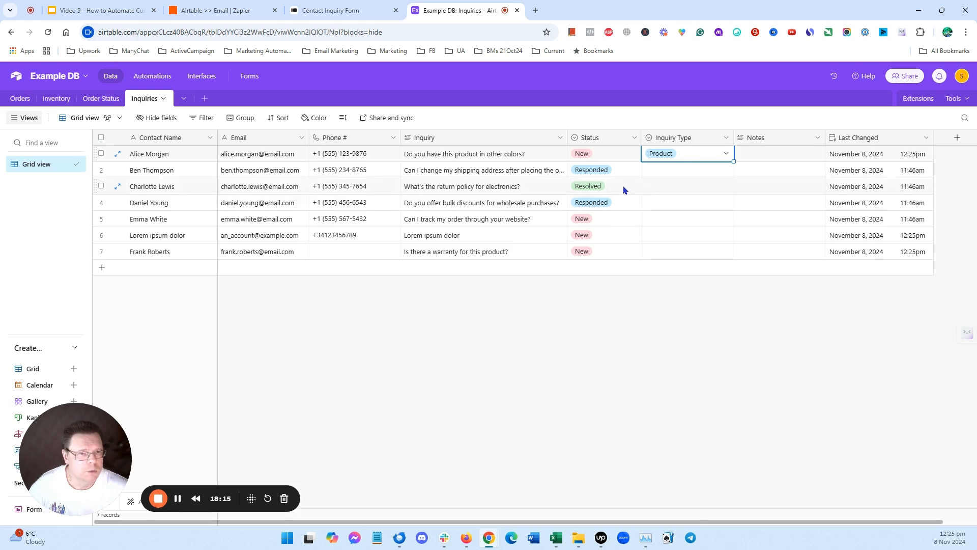
- Set Inquiry Type to Policy for the third record and the last record
click(693, 187)
click(725, 186)
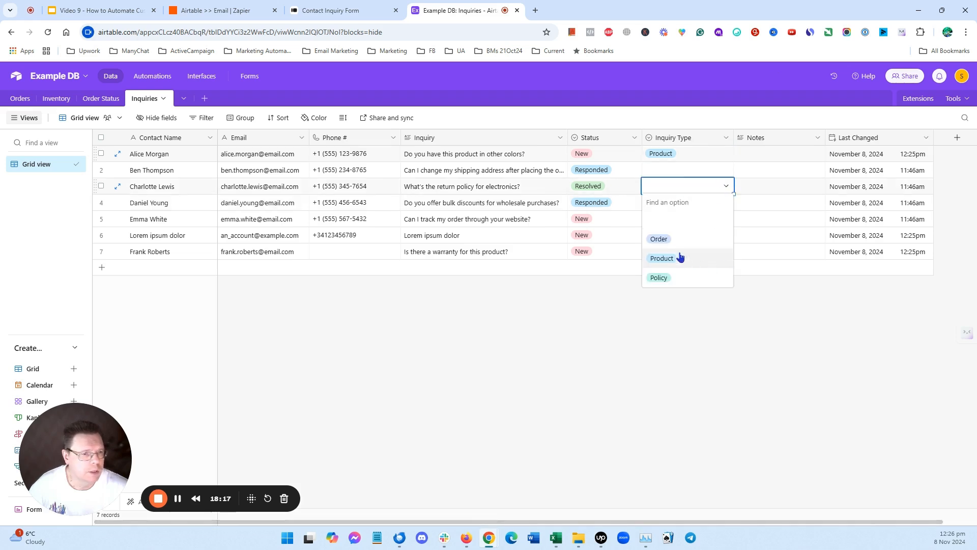
click(660, 278)
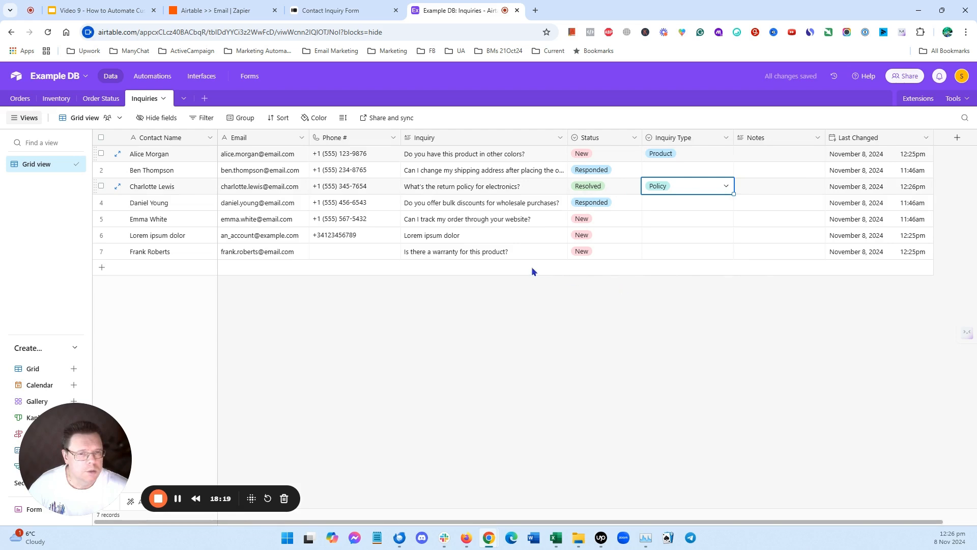
click(692, 253)
click(726, 251)
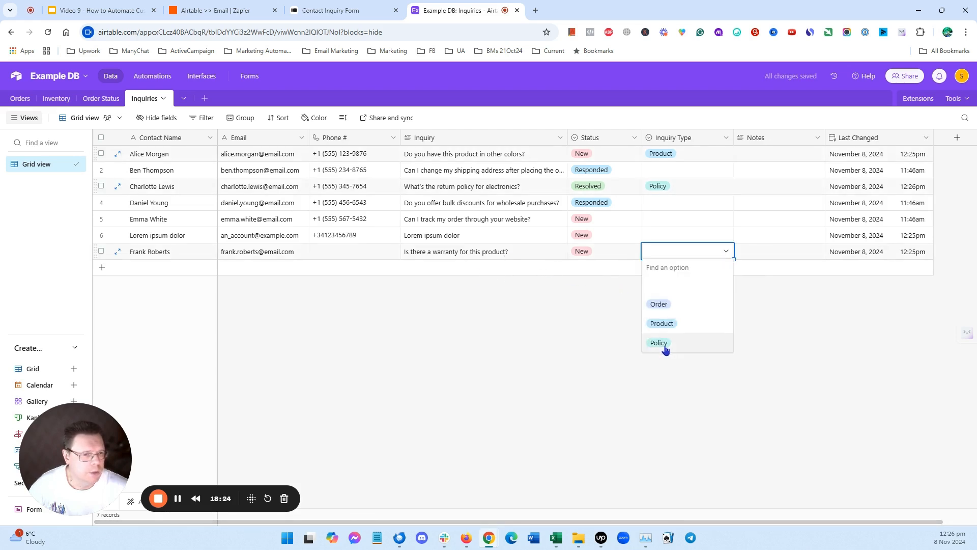
click(659, 343)
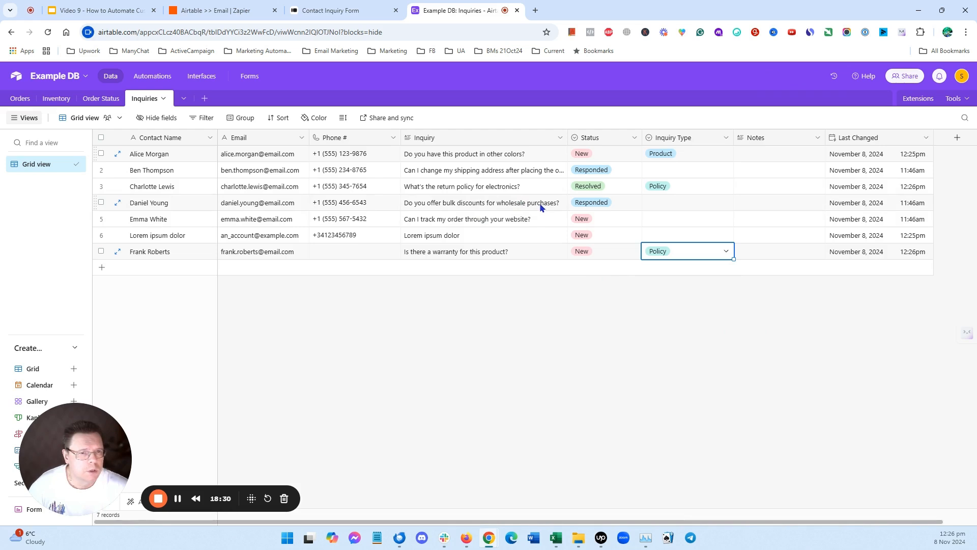
- Set Inquiry Type to Order for the second record and narrow the Inquiry Type column slightly
click(660, 166)
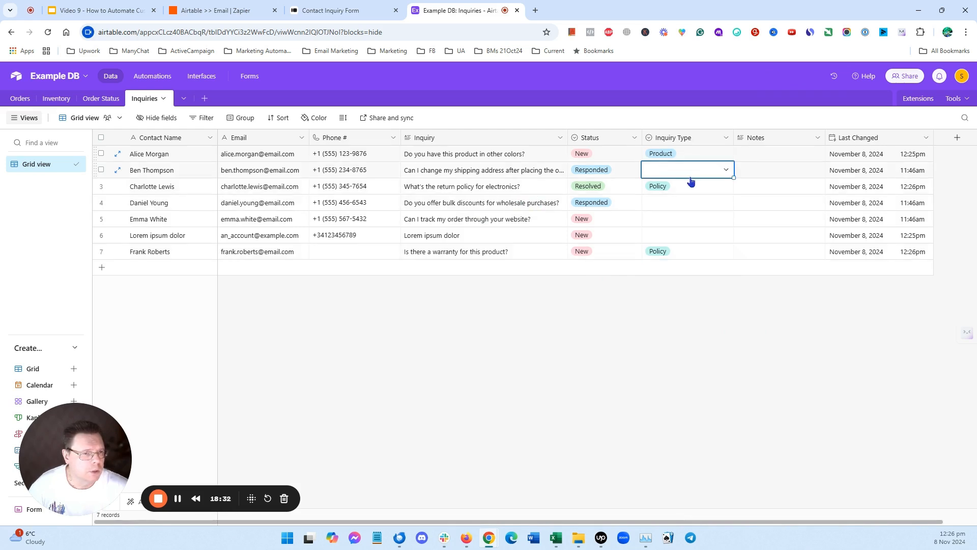
click(726, 170)
click(658, 222)
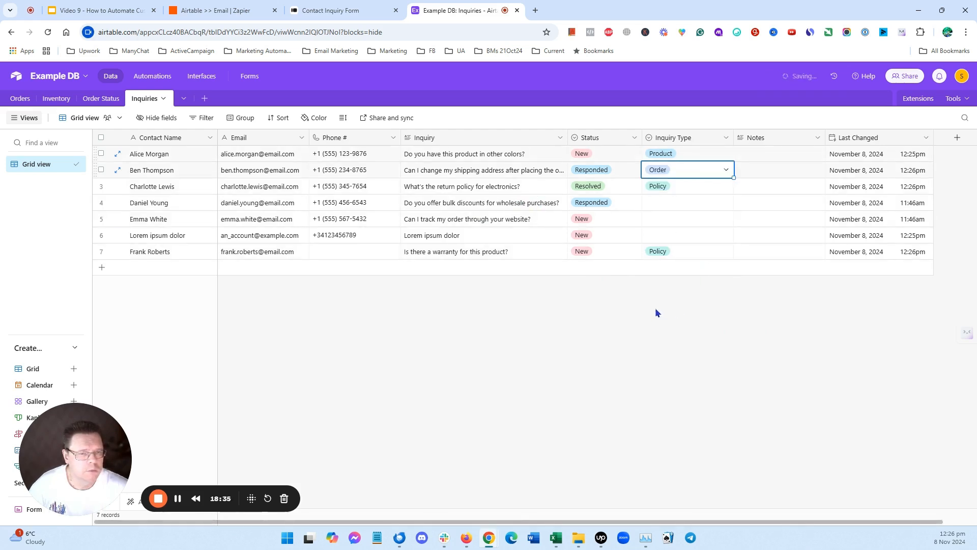
click(646, 369)
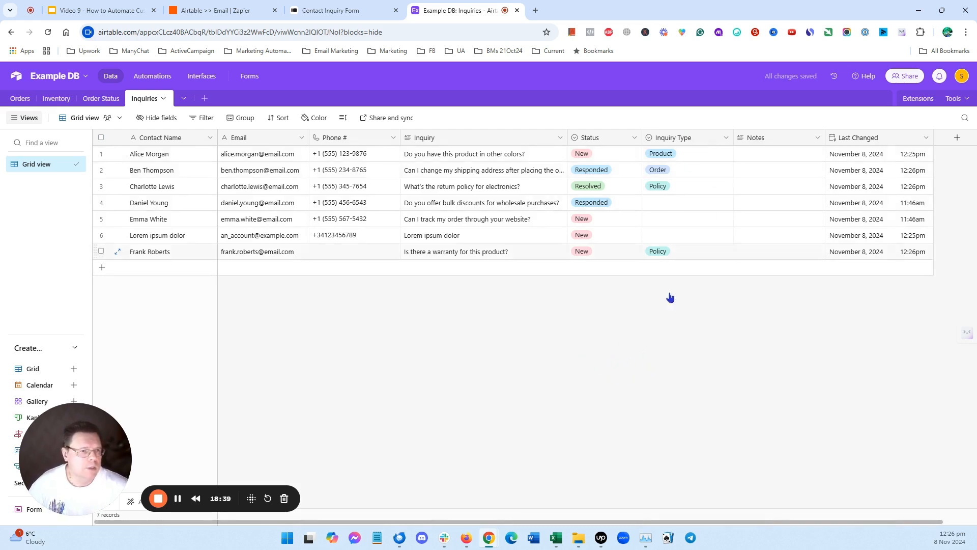
drag(734, 138, 719, 138)
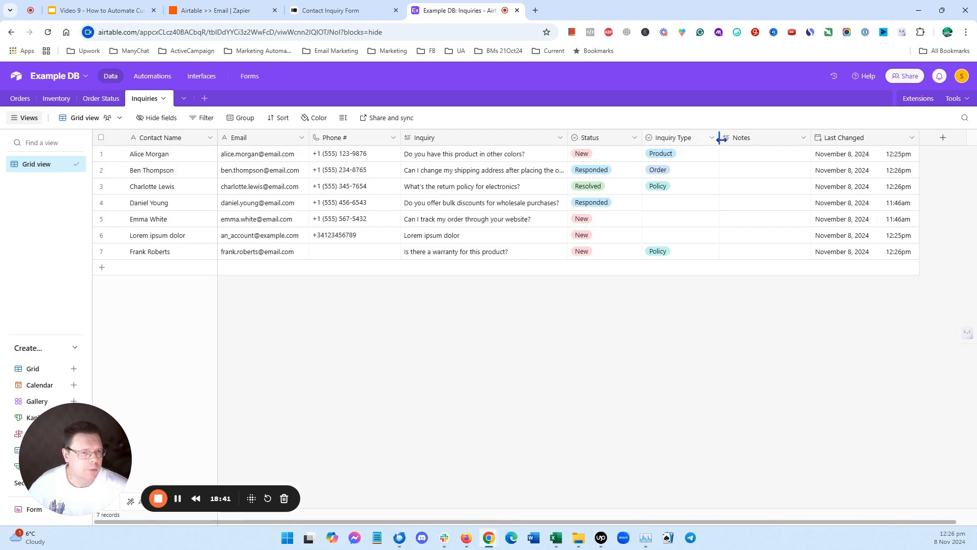
- Glance at the Airtable >> Email Zap, return to the table, and open the presentation's Pro Tip slide
click(210, 10)
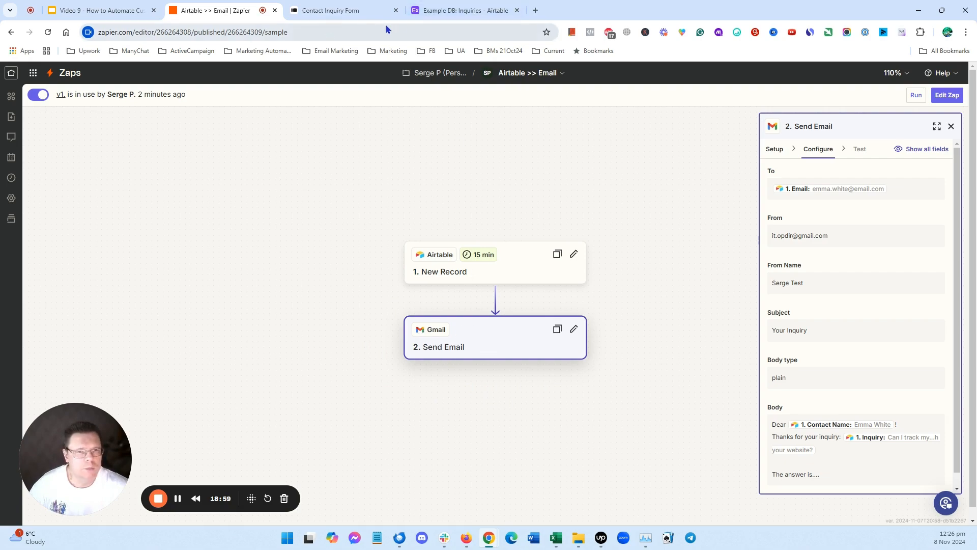
click(438, 12)
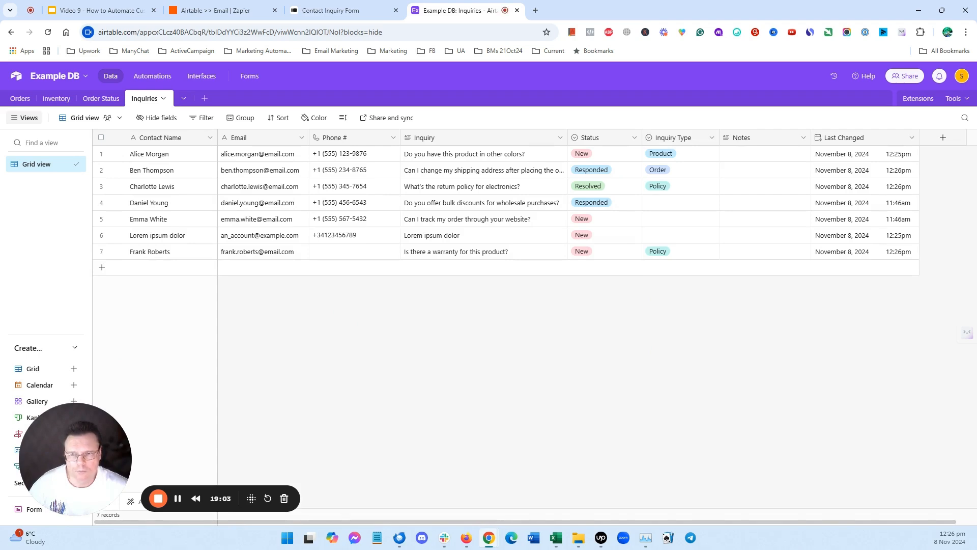
click(88, 9)
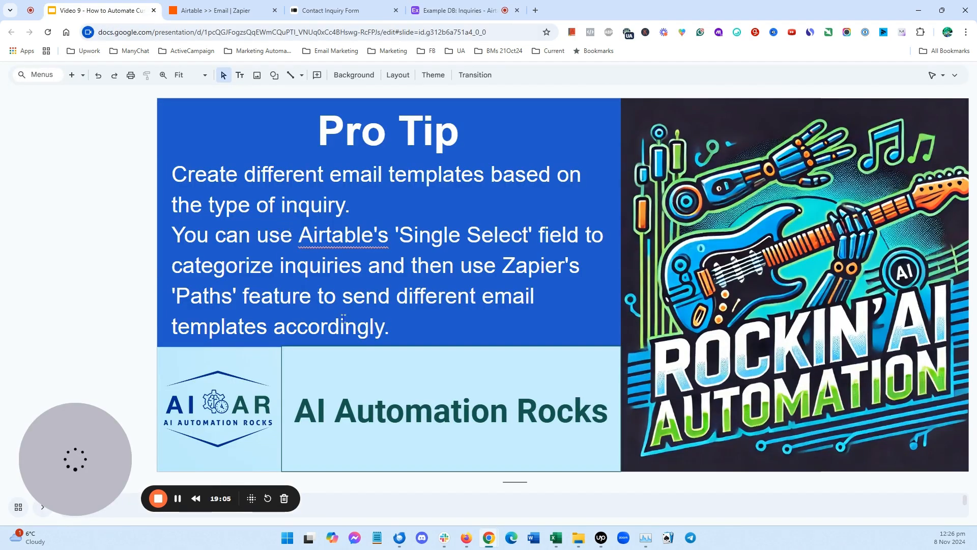